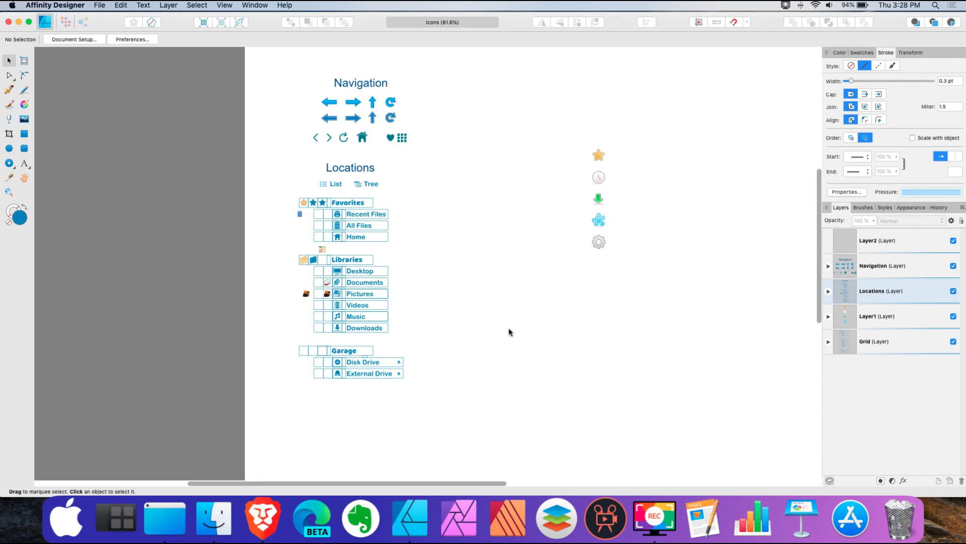
- Zoom into the Favorites area and drag the blue cabinet image about 62 px left
scroll(328, 304, "up", 3)
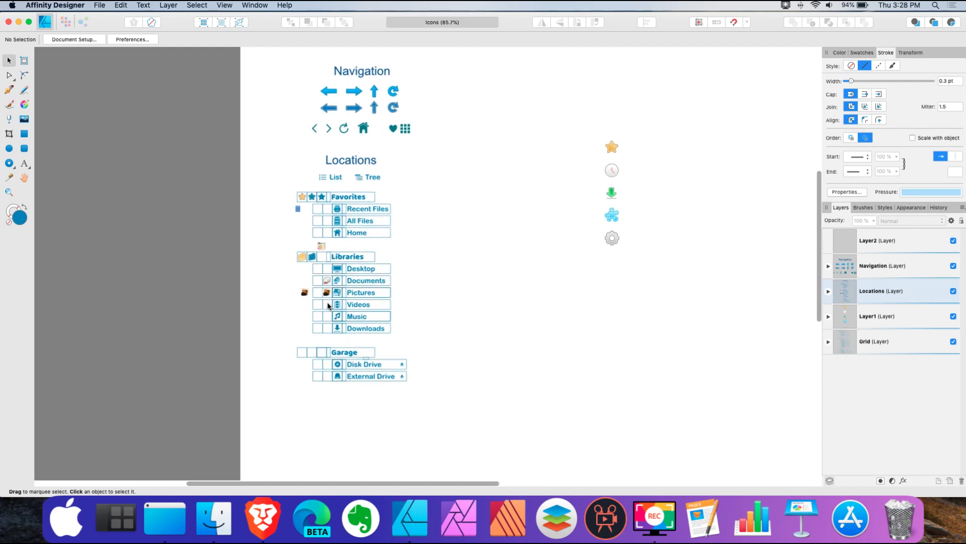
scroll(331, 174, "up", 6)
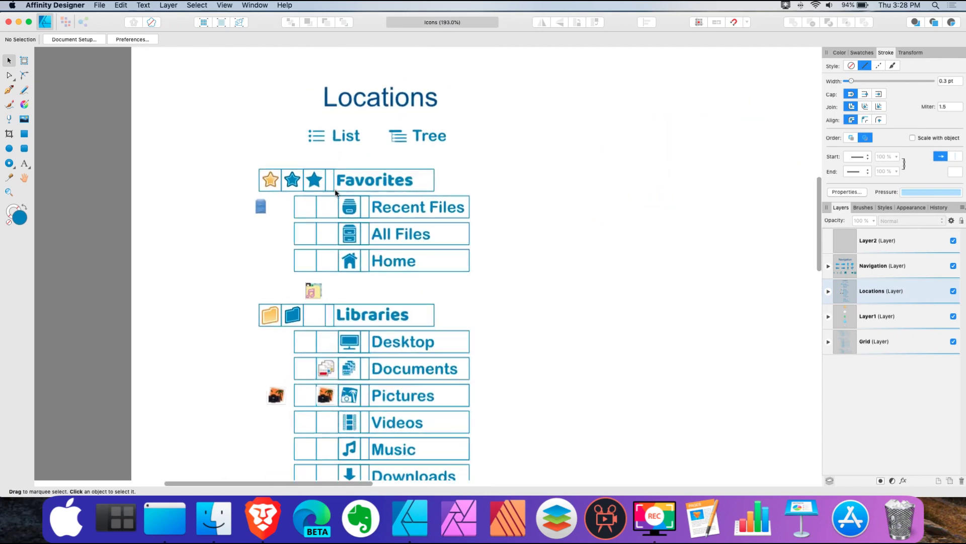
scroll(411, 211, "up", 2)
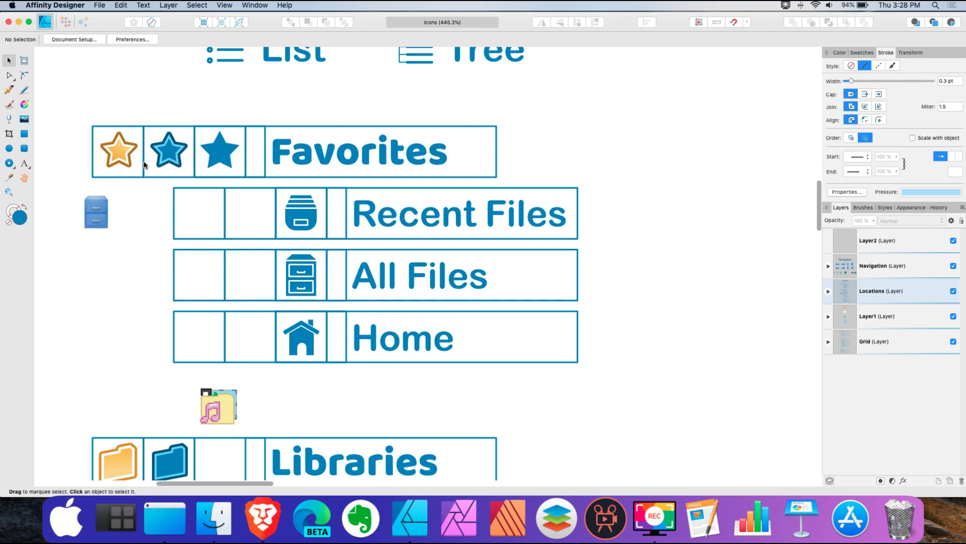
left_click(94, 217)
left_click_drag(94, 217, 65, 221)
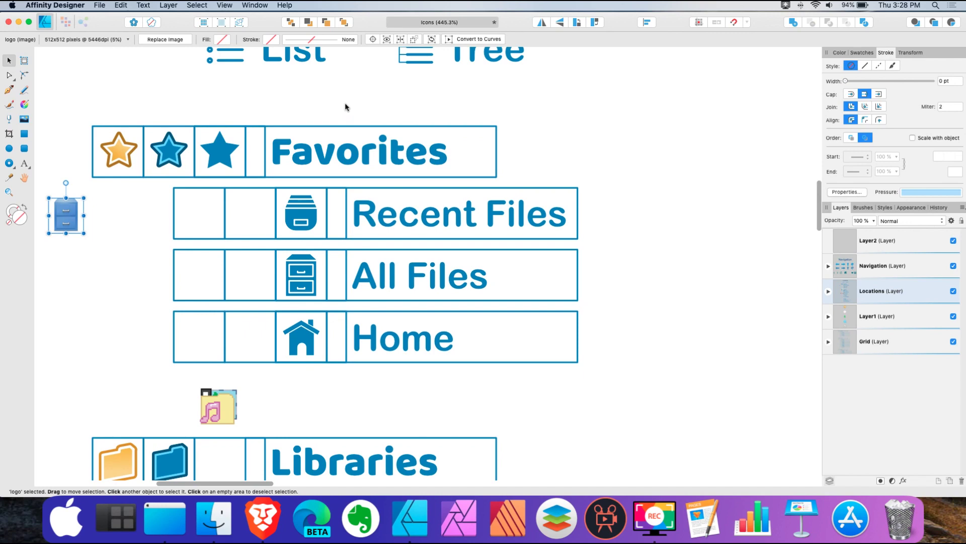
- Deselect the cabinet image and zoom in on the Pictures row's orange camera and blue photo icons
left_click(613, 136)
scroll(299, 229, "down", 5)
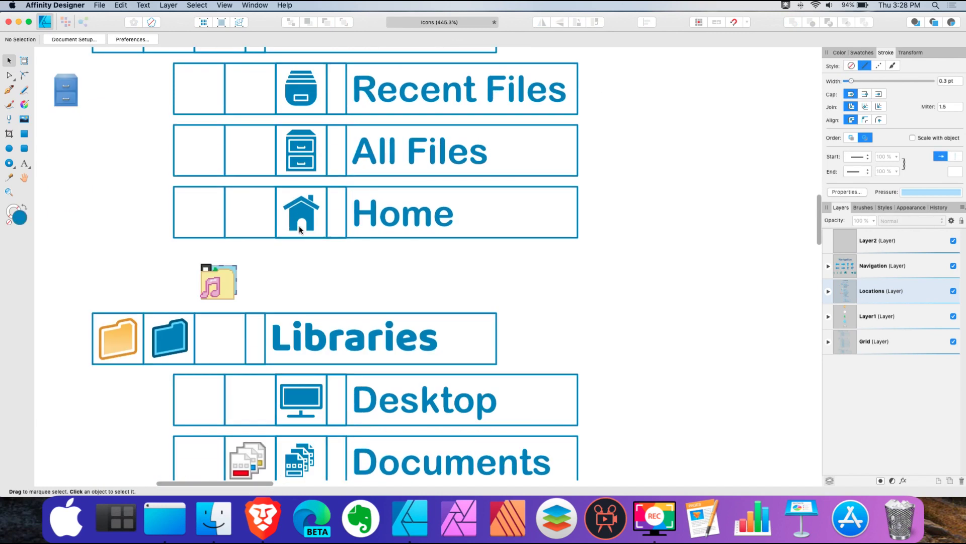
scroll(299, 229, "down", 7)
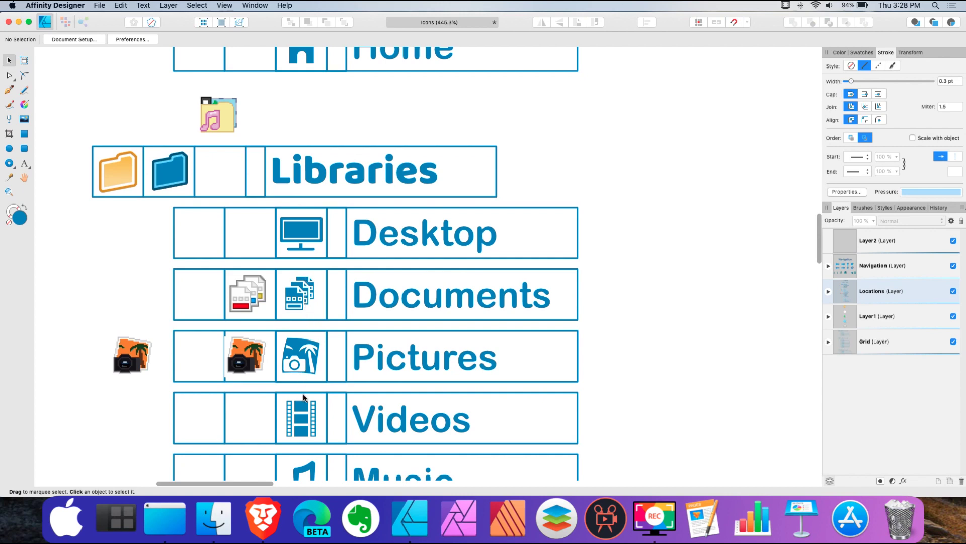
scroll(320, 339, "up", 3)
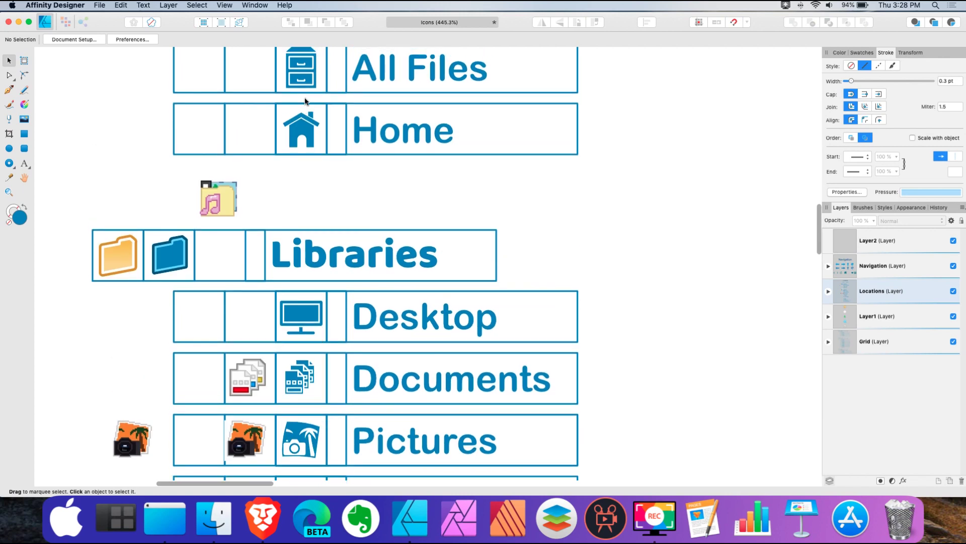
scroll(302, 88, "up", 5)
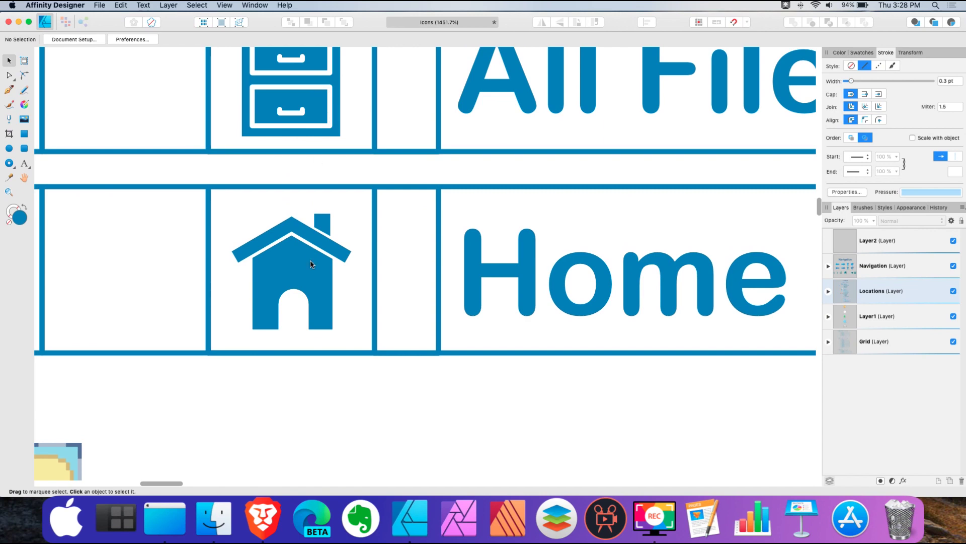
scroll(364, 272, "down", 5)
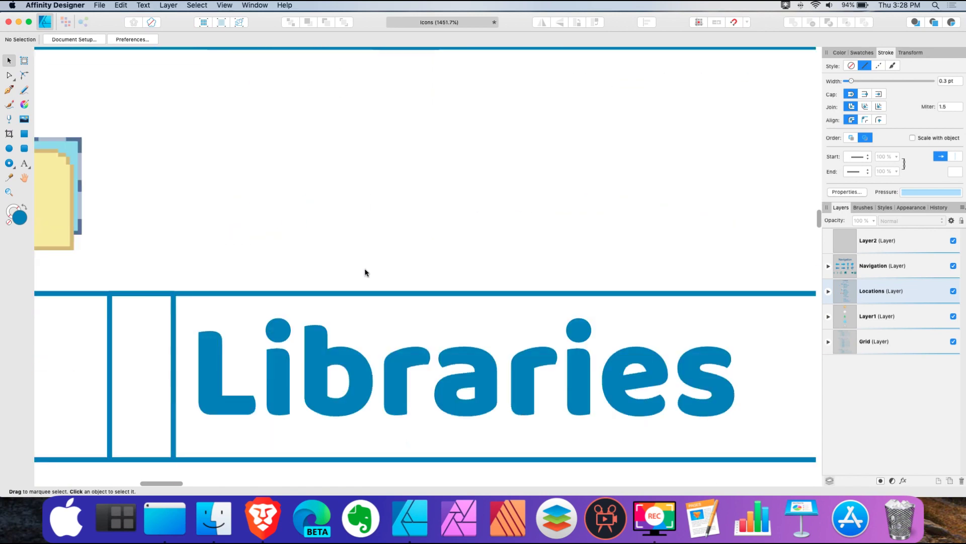
scroll(359, 321, "down", 5)
scroll(359, 321, "up", 5)
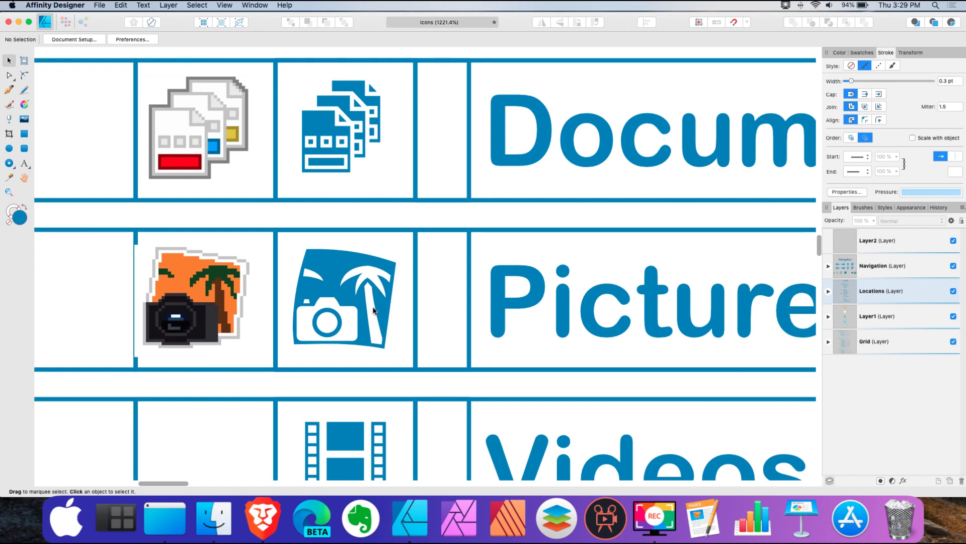
- Nudge the orange pixel camera image slightly up and right
scroll(373, 302, "left", 5)
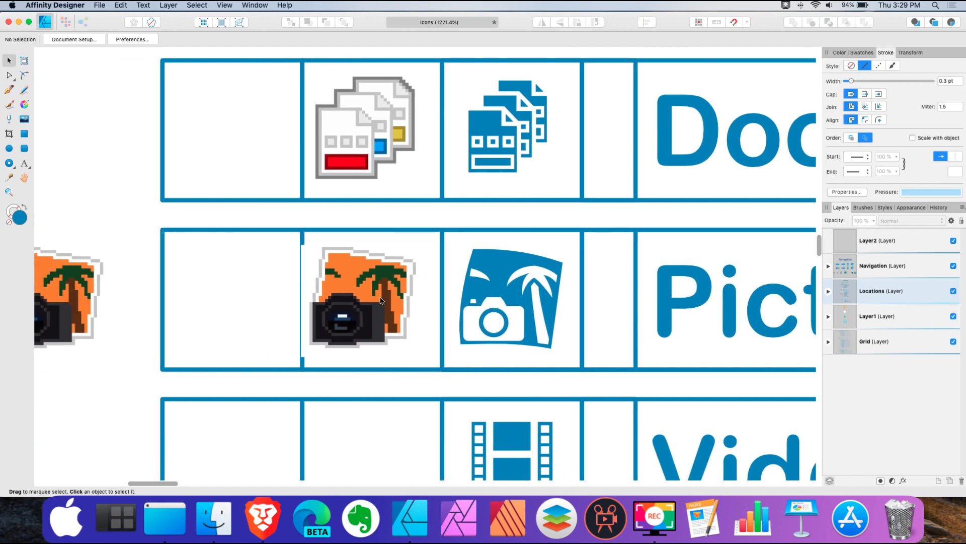
left_click(389, 302)
left_click_drag(388, 302, 387, 300)
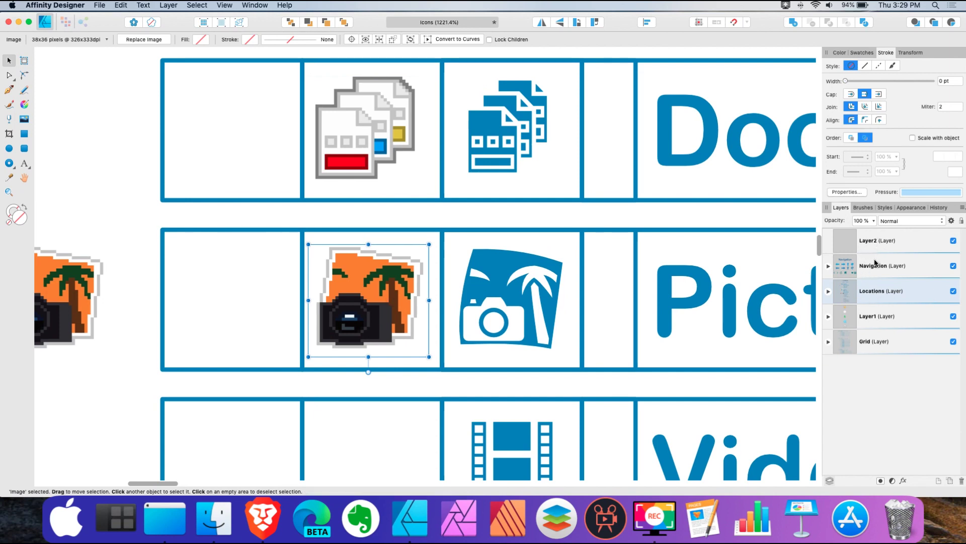
- Make Layer2 active, choose the Rectangle tool and sample the icon blue as stroke colour
left_click(877, 243)
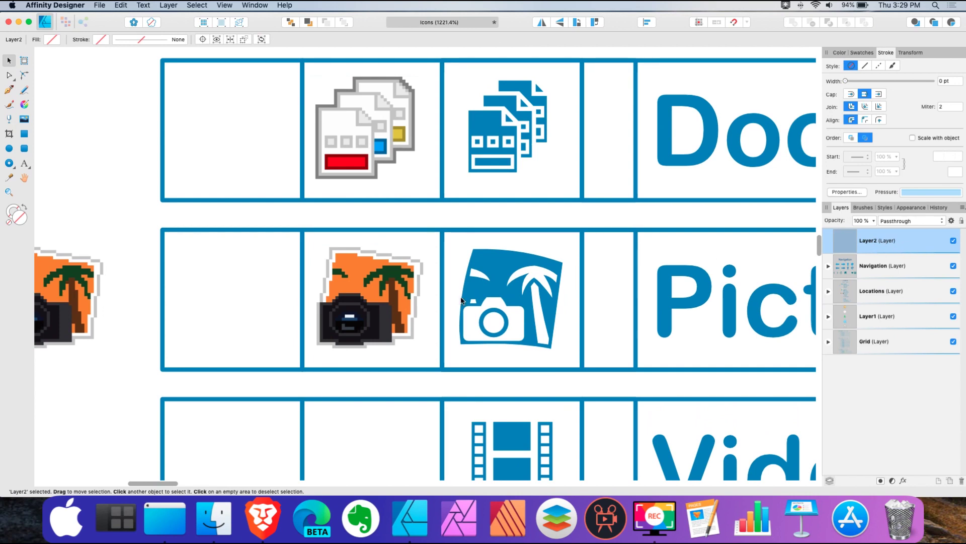
scroll(390, 325, "up", 5)
scroll(387, 325, "up", 2)
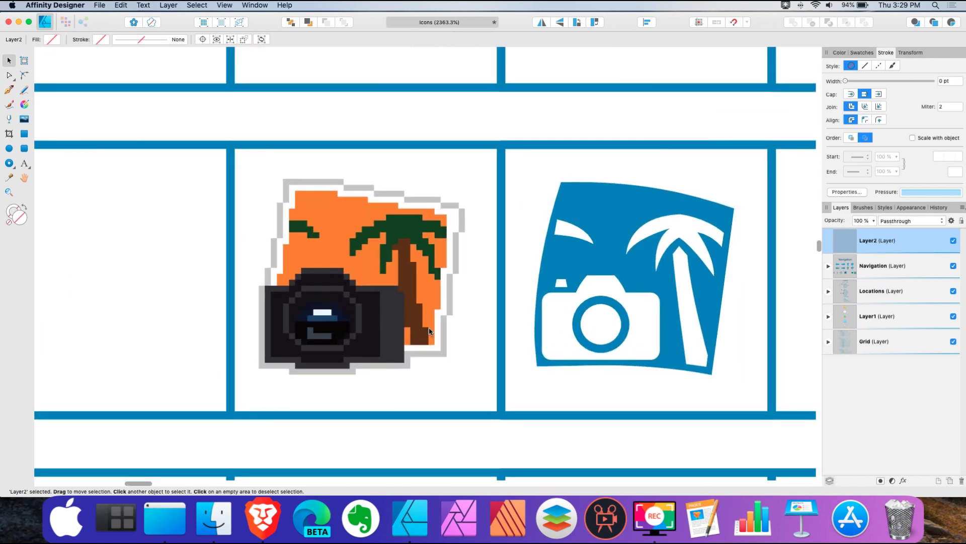
left_click(26, 135)
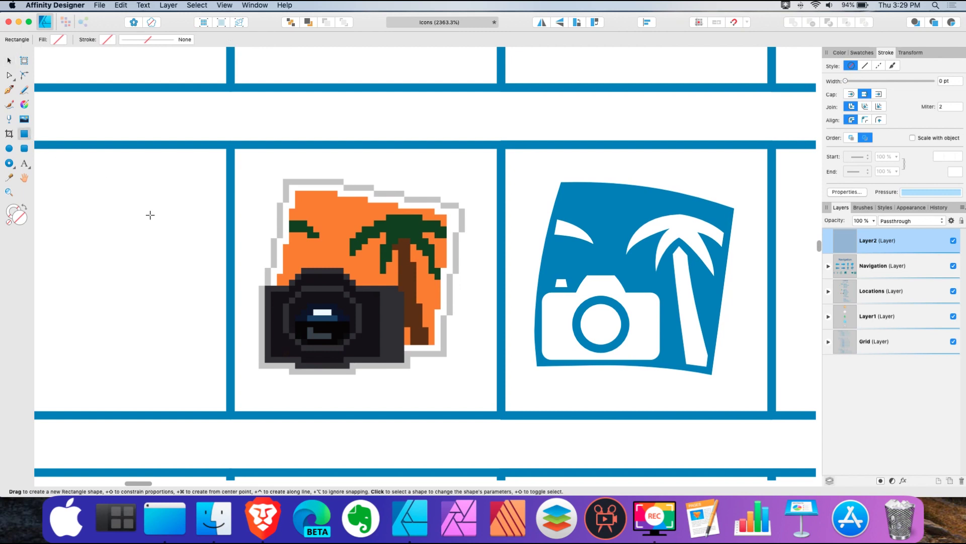
left_click(10, 179)
left_click(580, 203)
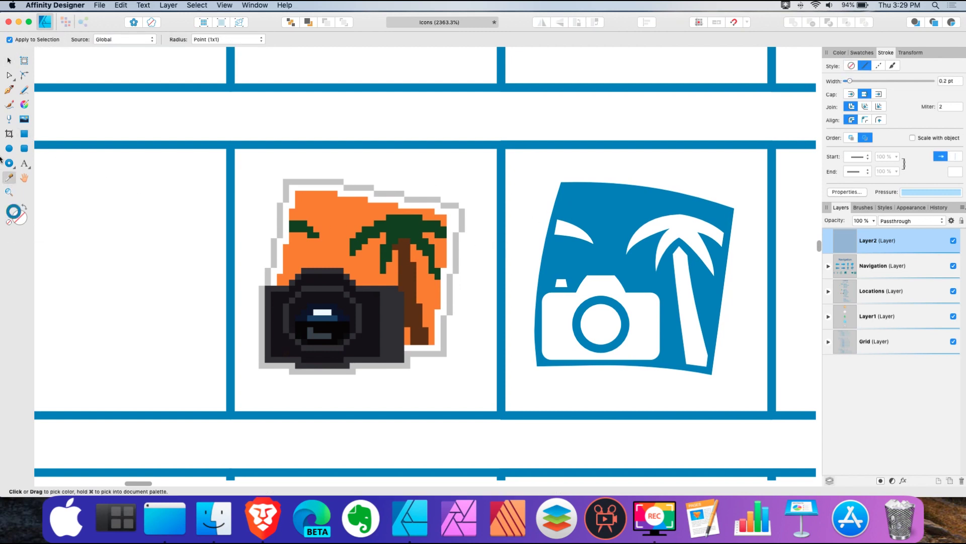
- Draw a rectangle over the camera body with no fill and a 0.2 pt blue stroke
left_click(24, 133)
scroll(271, 272, "up", 3)
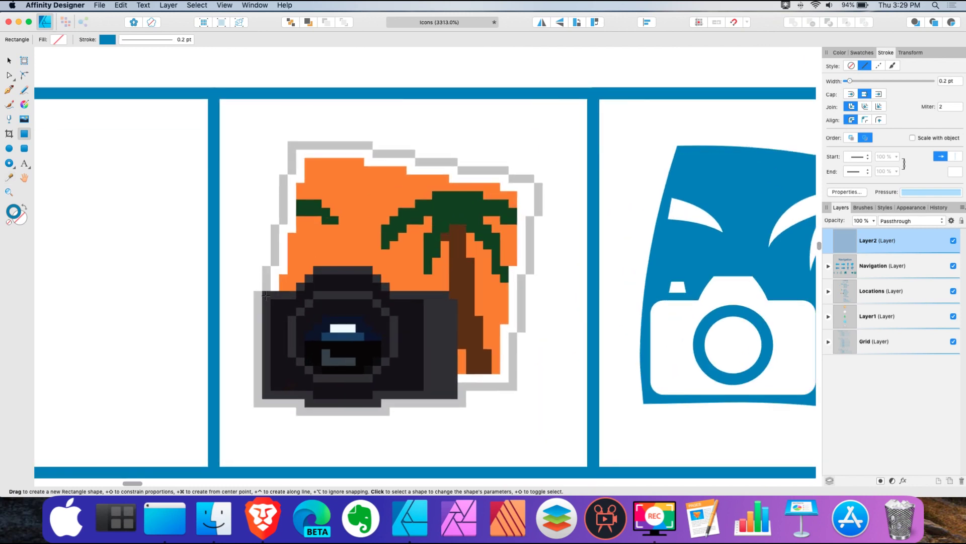
mouse_move(265, 295)
left_mouse_down()
mouse_move(328, 356)
mouse_move(452, 395)
left_mouse_up()
left_click(9, 224)
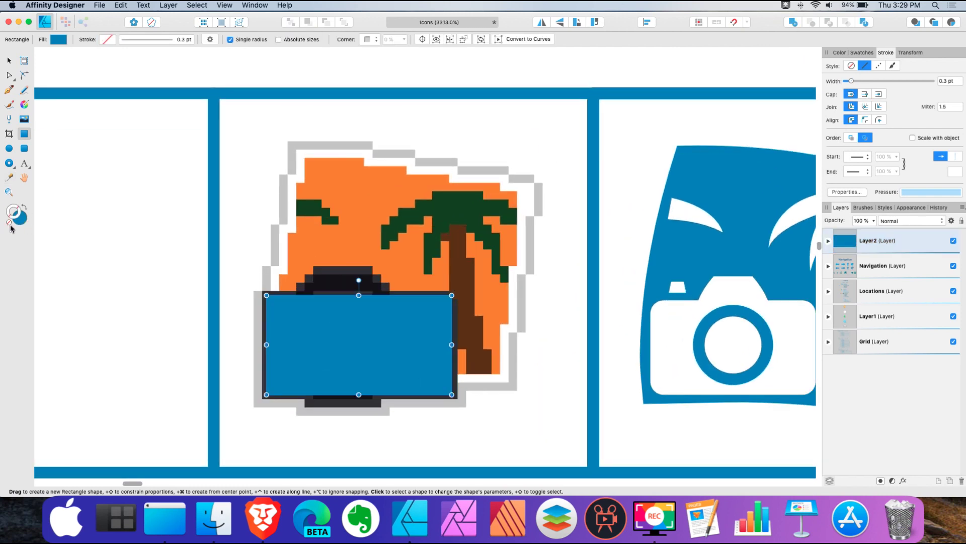
left_click(13, 226)
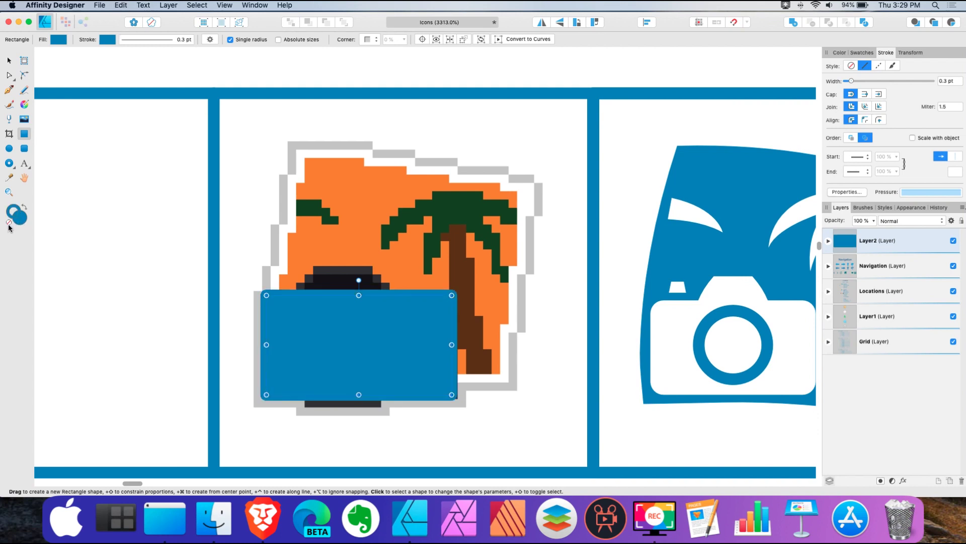
left_click(9, 222)
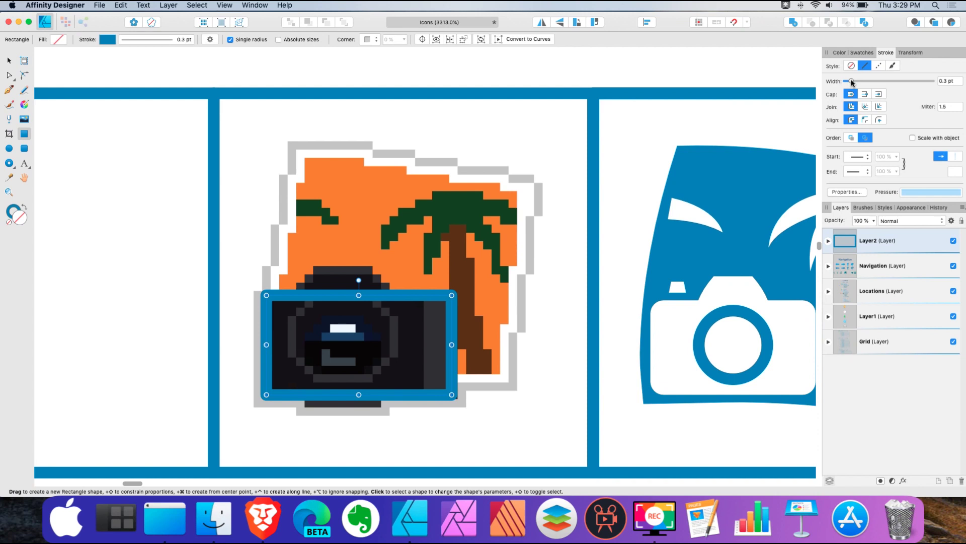
left_click_drag(851, 80, 850, 83)
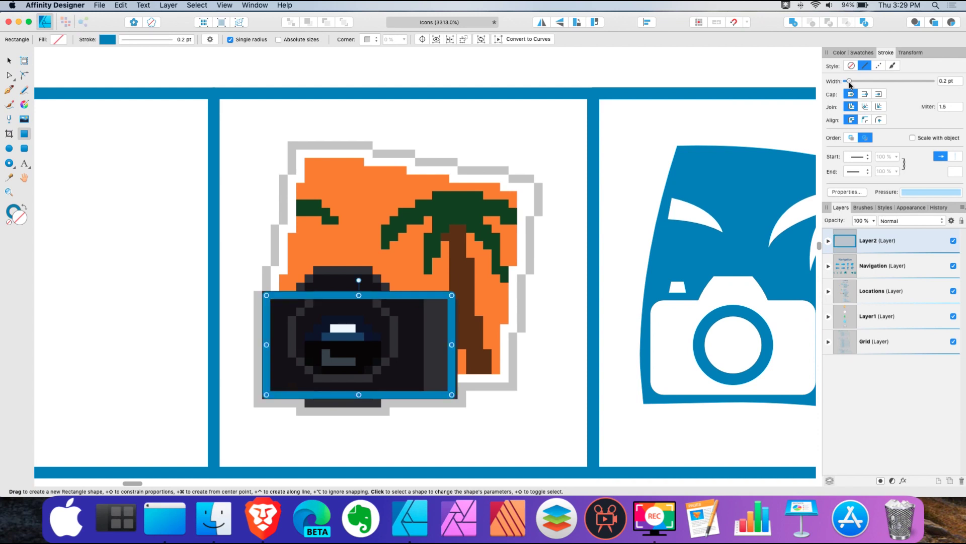
- Convert the camera-body rectangle to curves and round all four corners to 0.005 in
left_click(10, 77)
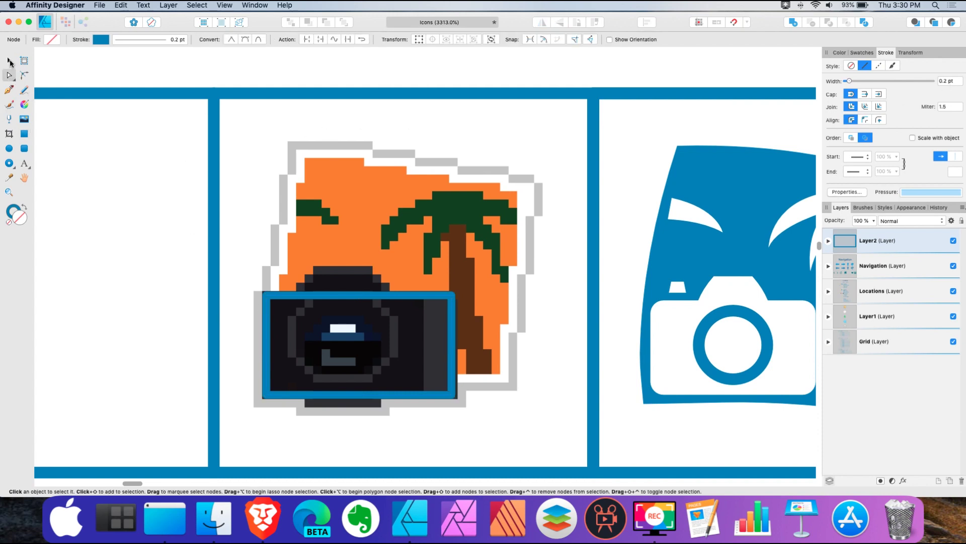
left_click(9, 61)
left_click(505, 40)
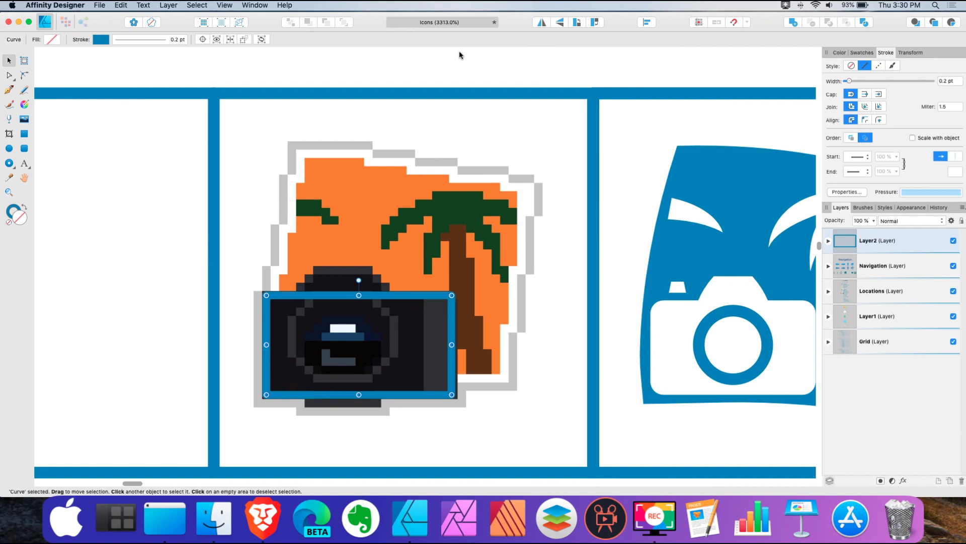
left_click(24, 75)
left_click_drag(248, 281, 509, 426)
left_click_drag(452, 395, 427, 392)
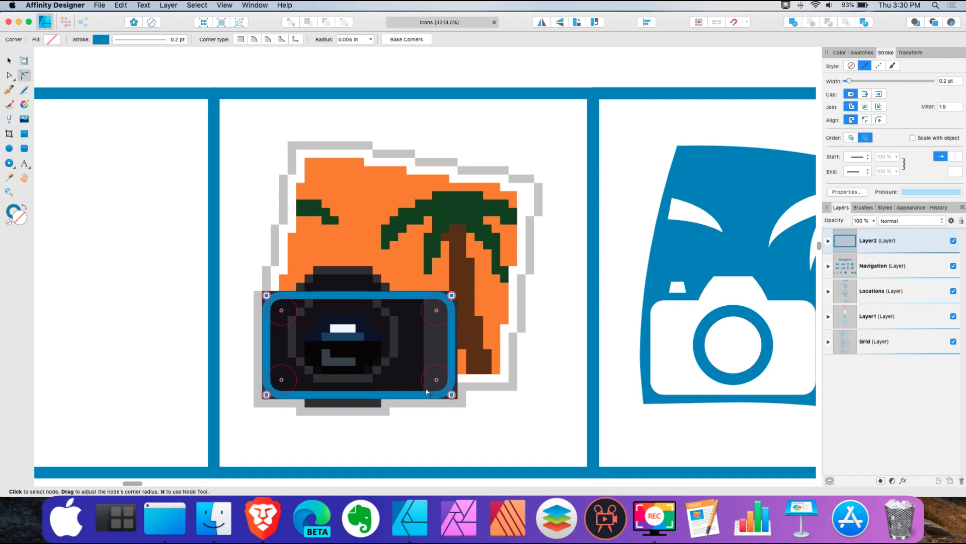
left_click(9, 90)
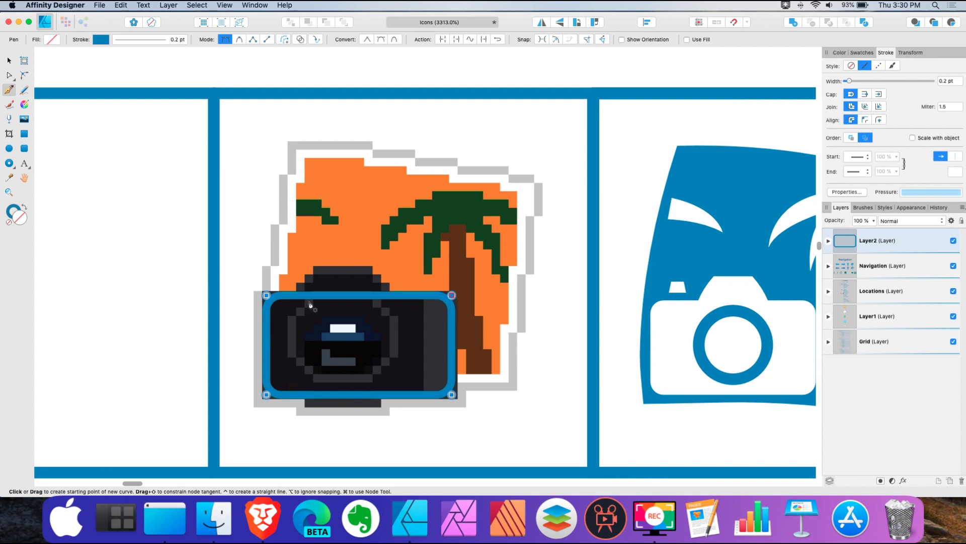
- Pen-draw one curved half of the camera's top hump from the body's top edge
scroll(310, 297, "up", 4)
left_click(286, 308)
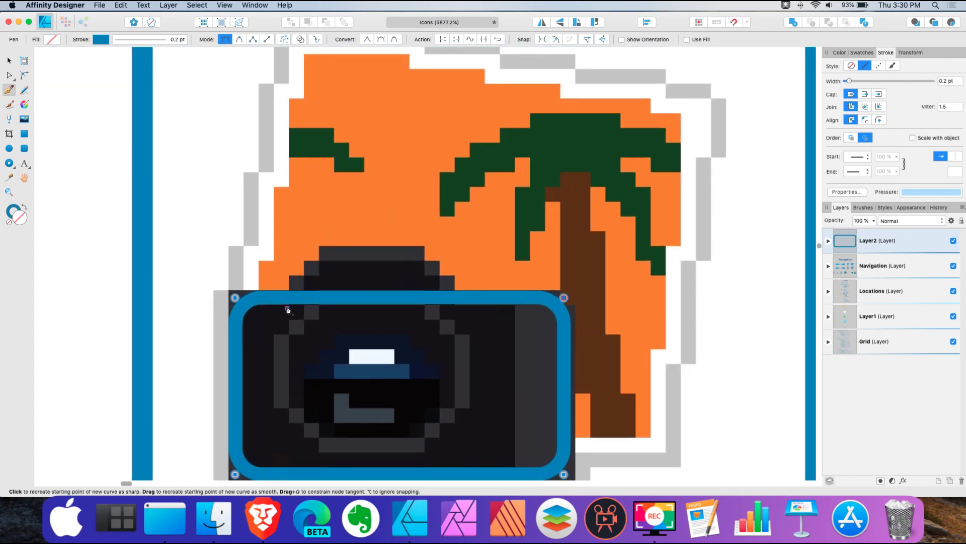
left_click_drag(328, 253, 354, 236)
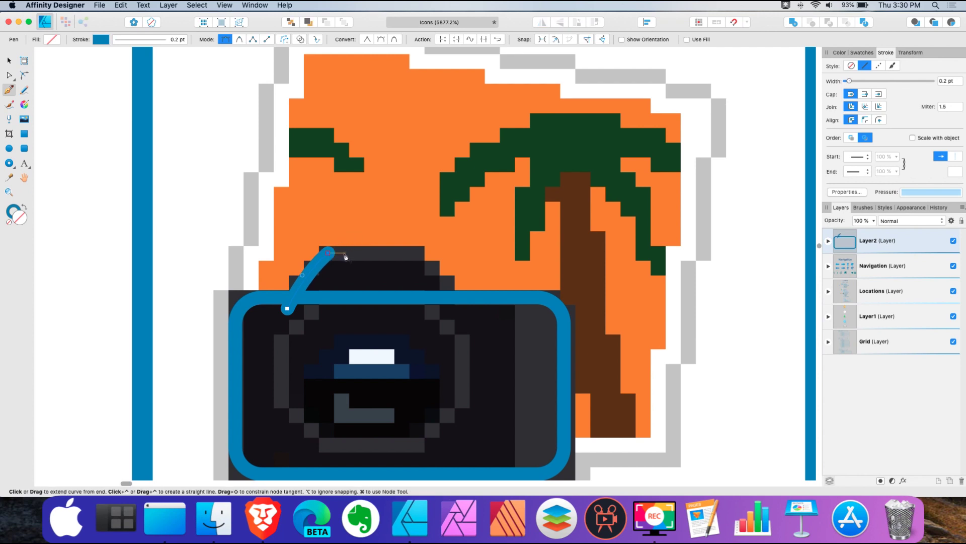
left_click(367, 253)
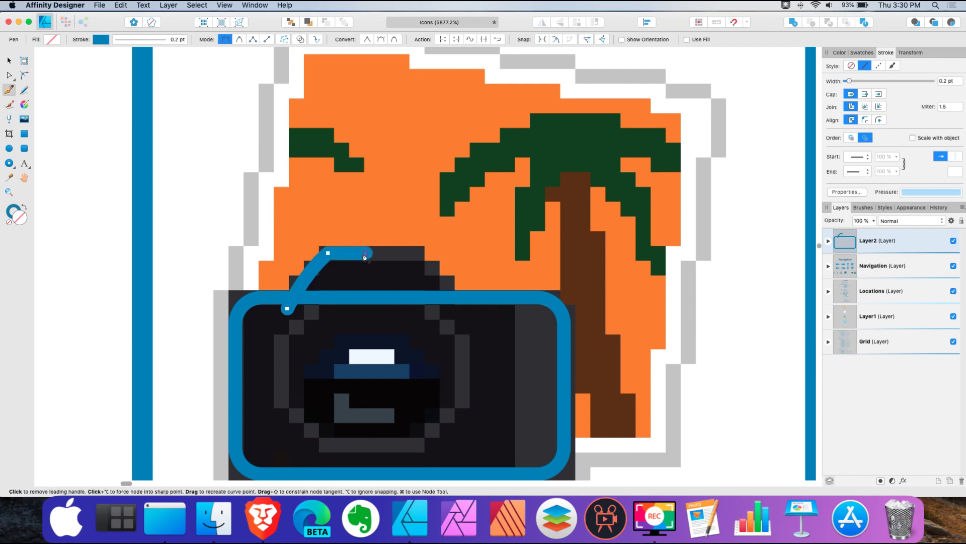
- Duplicate the hump half, flip it horizontally, place it over the camera top and select both halves
left_click(10, 63)
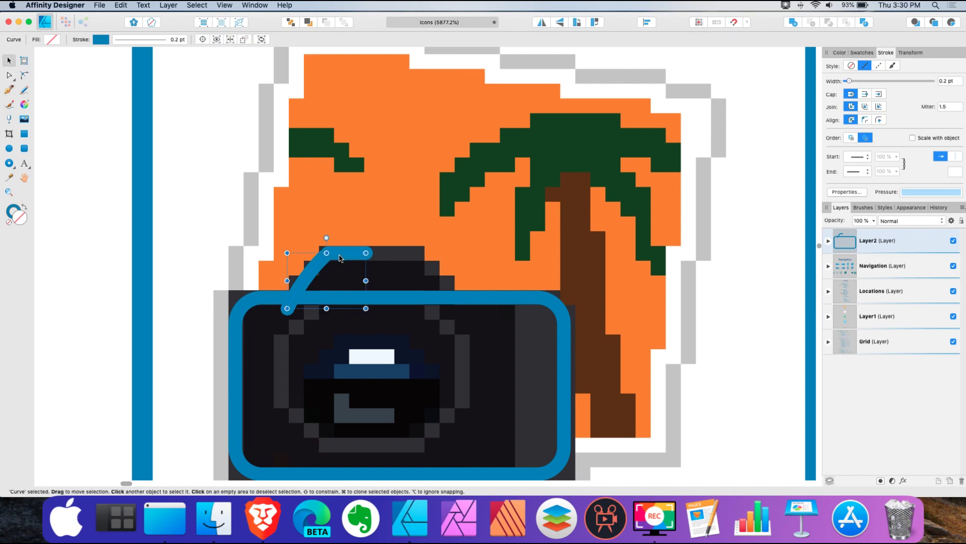
left_click_drag(344, 256, 487, 257)
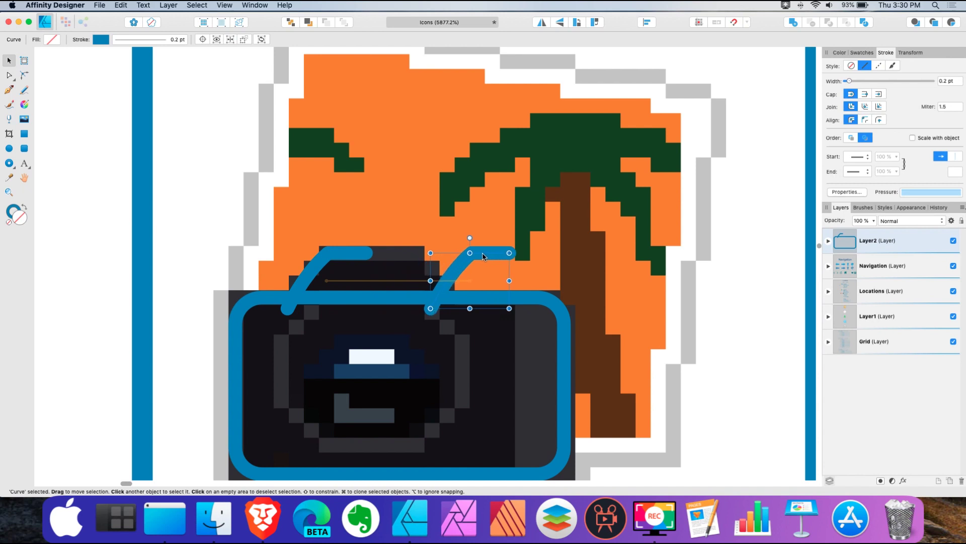
left_click(541, 22)
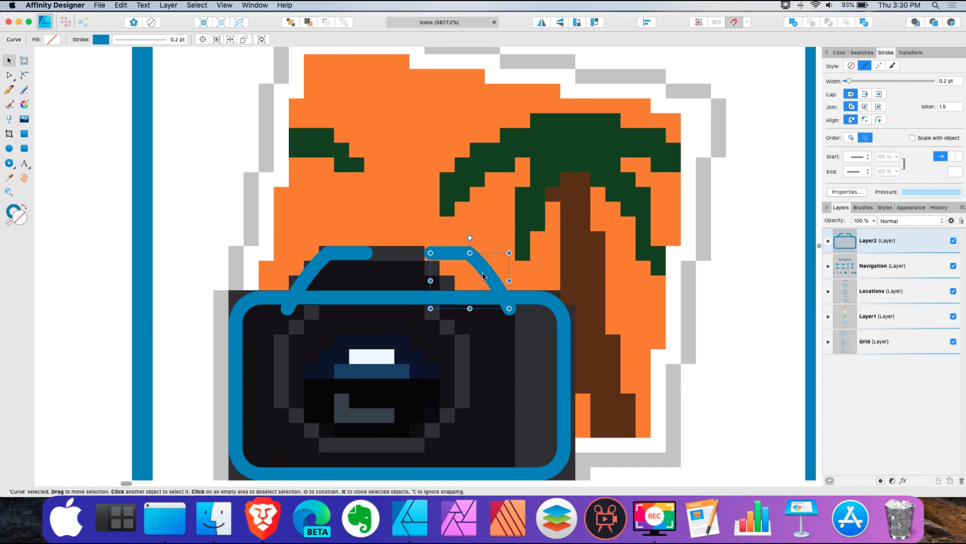
left_click_drag(483, 276, 419, 276)
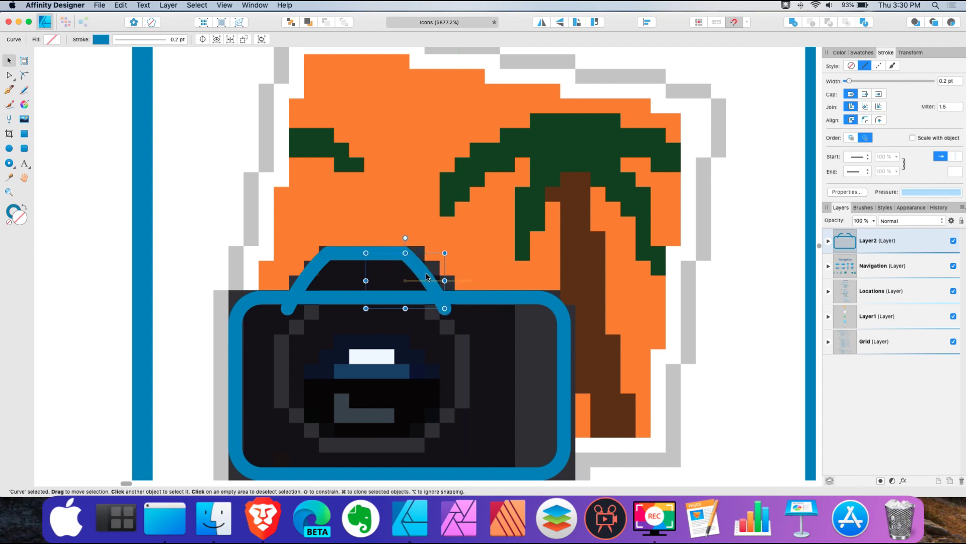
left_click(338, 256, "shift")
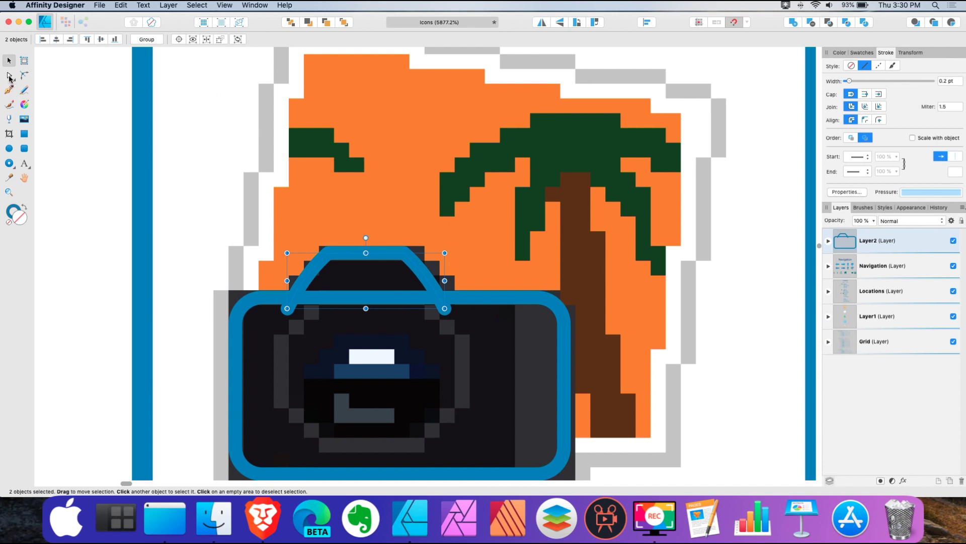
- Join the two hump halves, delete the extra middle node and centre the curve over the body
left_click(10, 76)
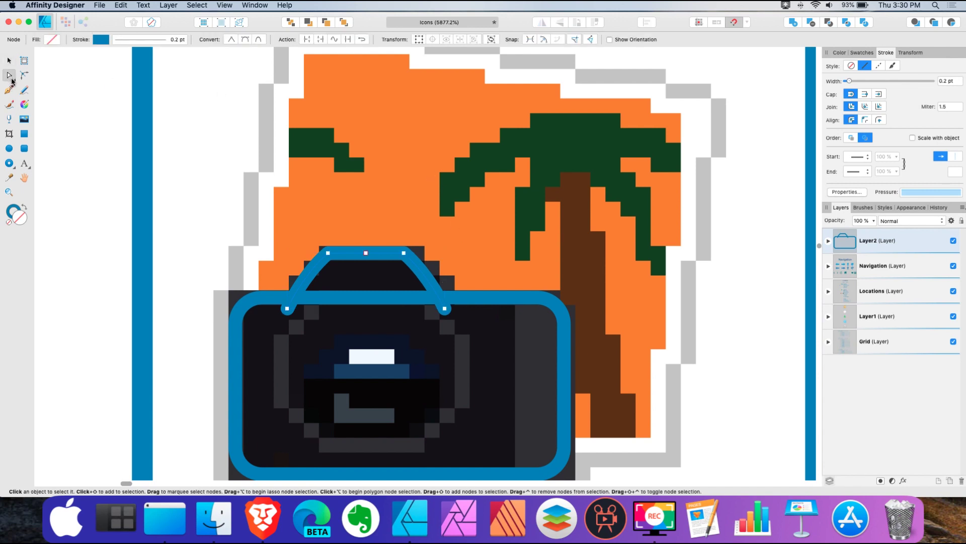
left_click(349, 40)
key("Delete")
left_click(9, 61)
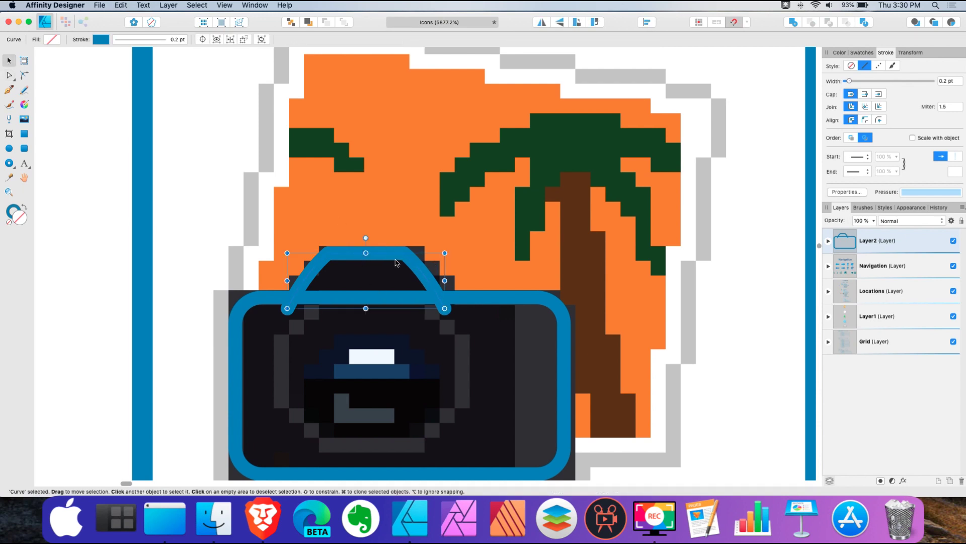
left_click_drag(401, 253, 439, 256)
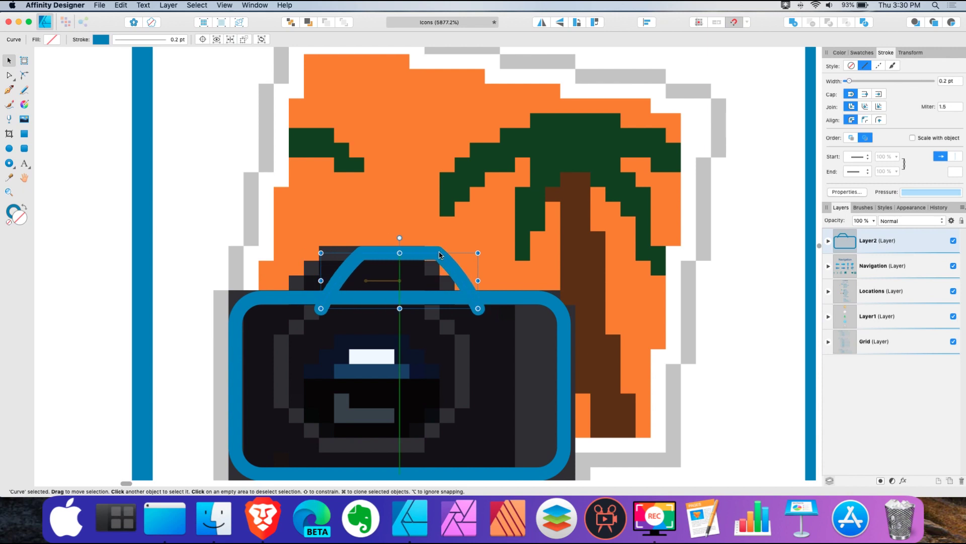
scroll(510, 355, "down", 2)
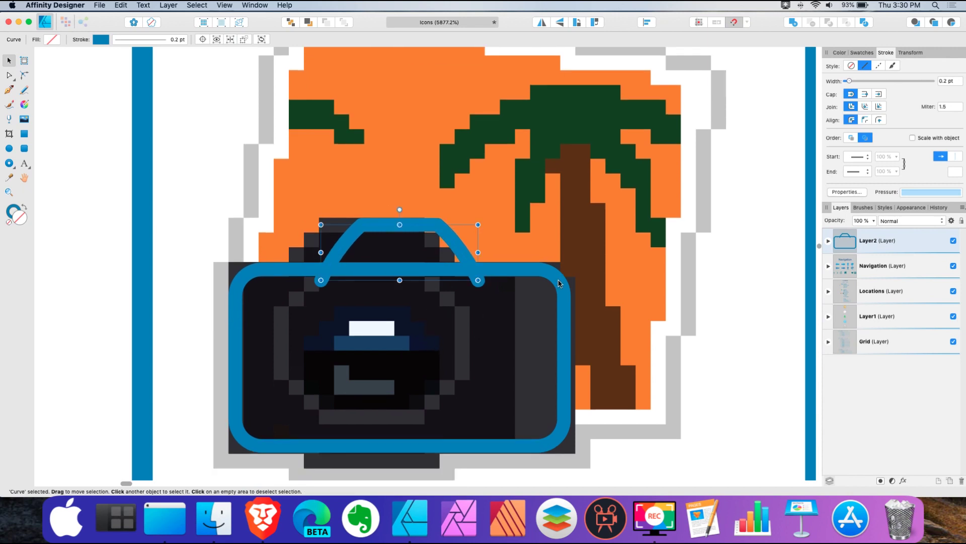
scroll(504, 271, "down", 4)
scroll(428, 252, "up", 4)
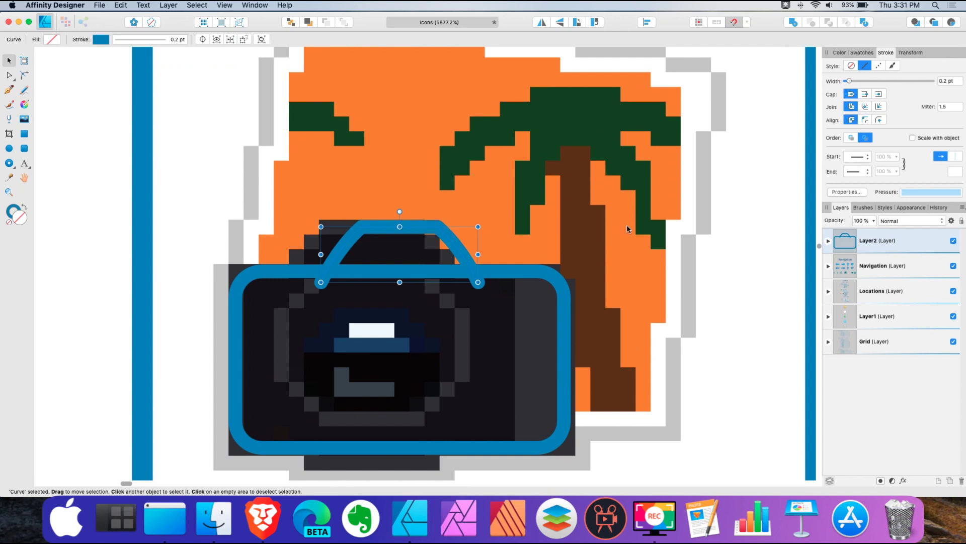
- Close the hump curve and Add it to the camera body as one outline
left_click(10, 75)
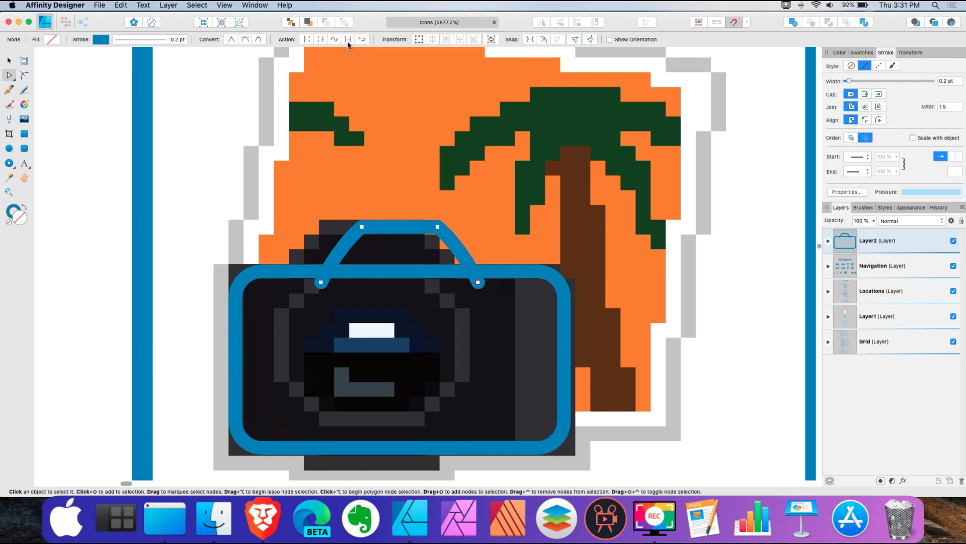
left_click(321, 43)
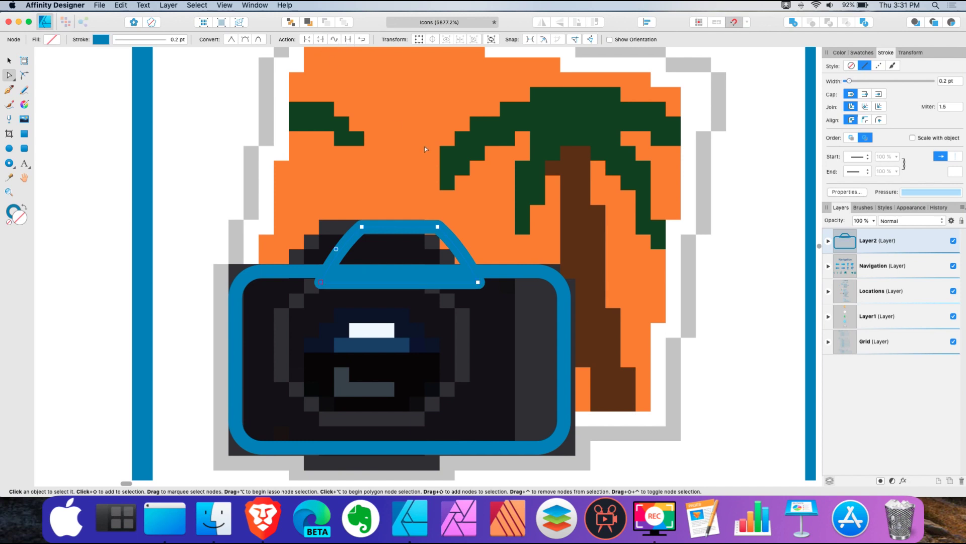
left_click(9, 60)
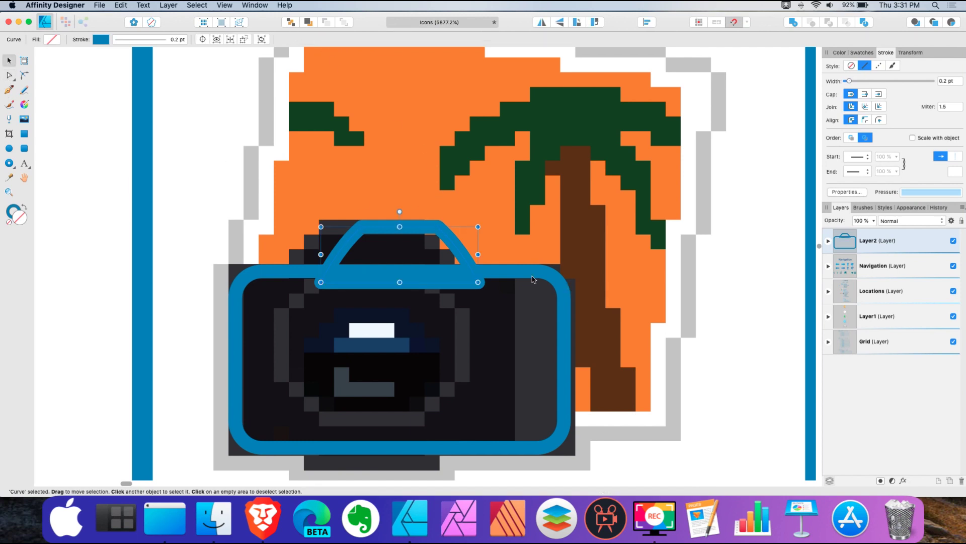
left_click(534, 279, "shift")
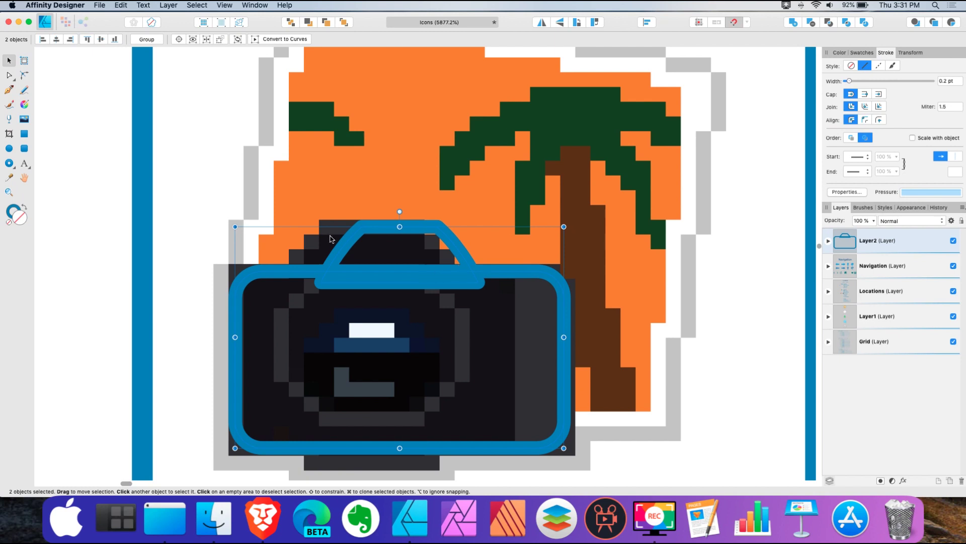
left_click(793, 23)
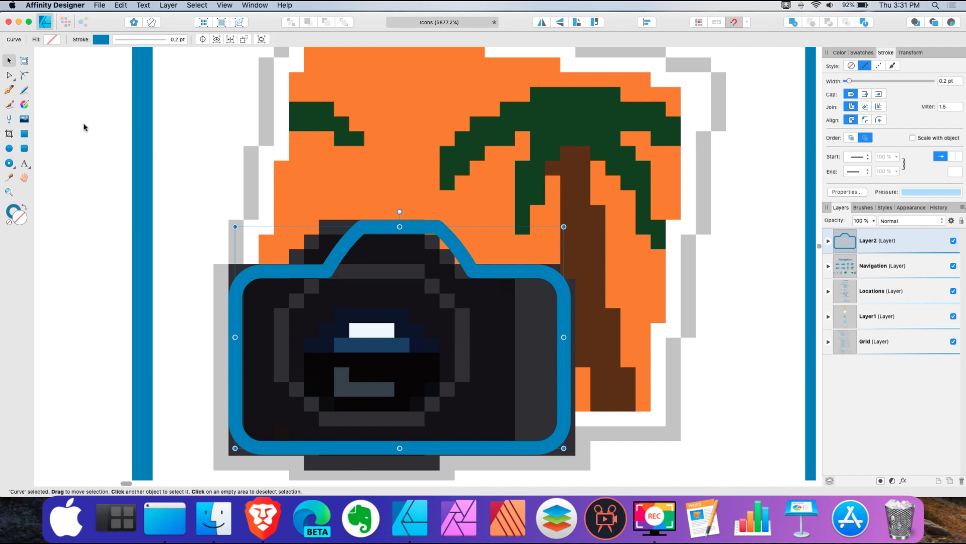
- Draw a blue-outlined lens circle from the camera body's centre, then deselect it
left_click(8, 151)
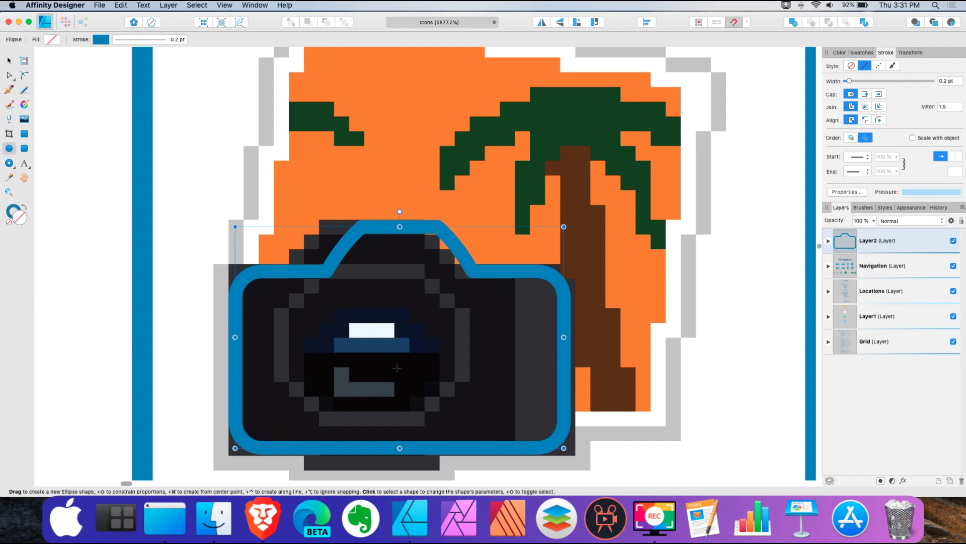
key("super+d")
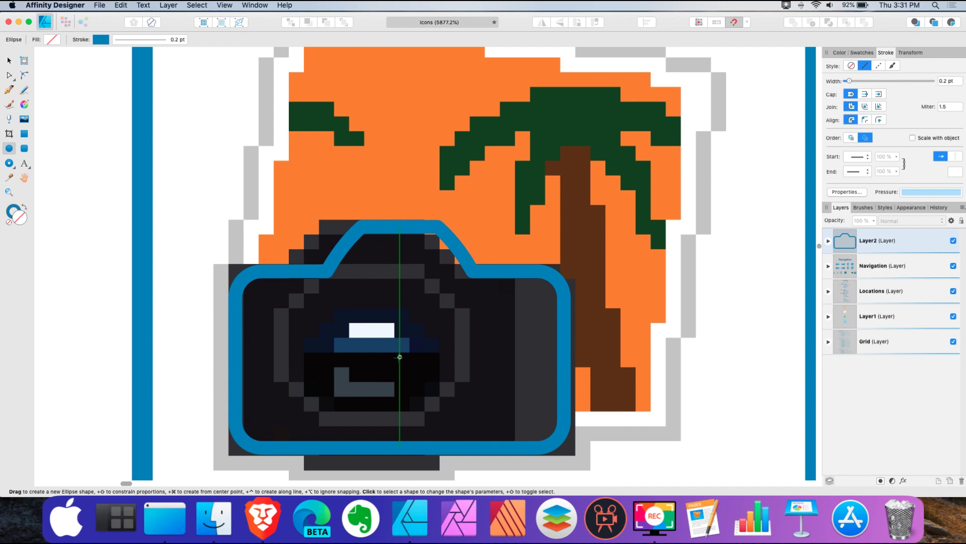
left_click_drag(399, 356, 490, 325)
scroll(462, 324, "down", 5)
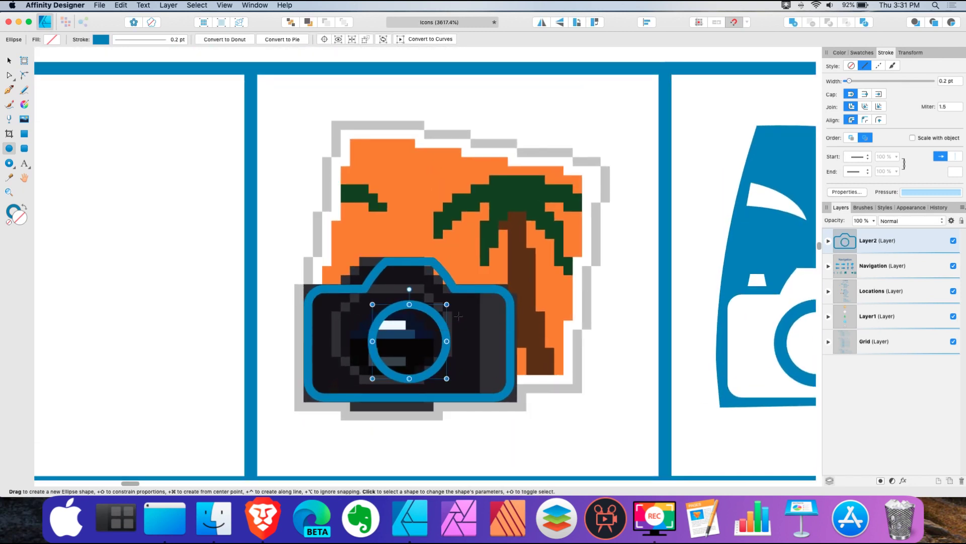
left_click(459, 315)
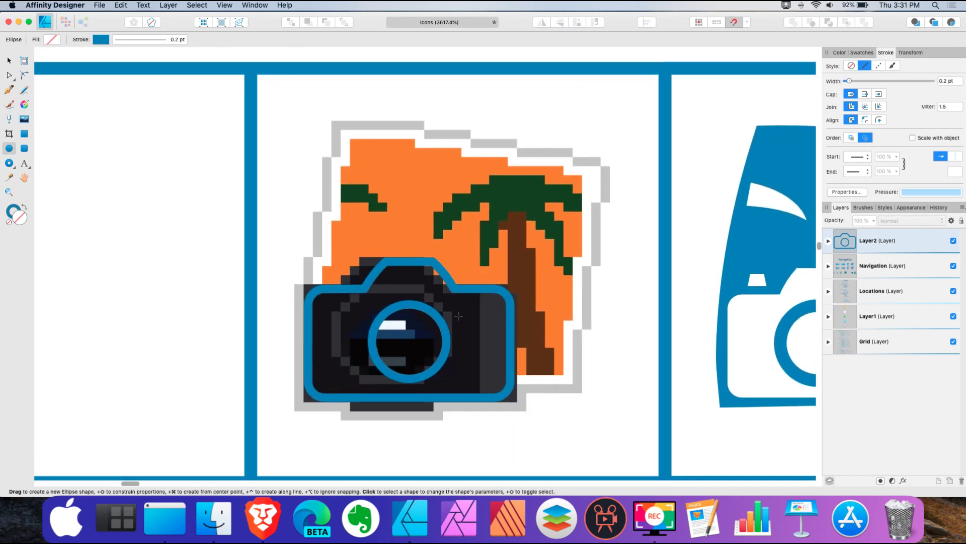
left_click(9, 90)
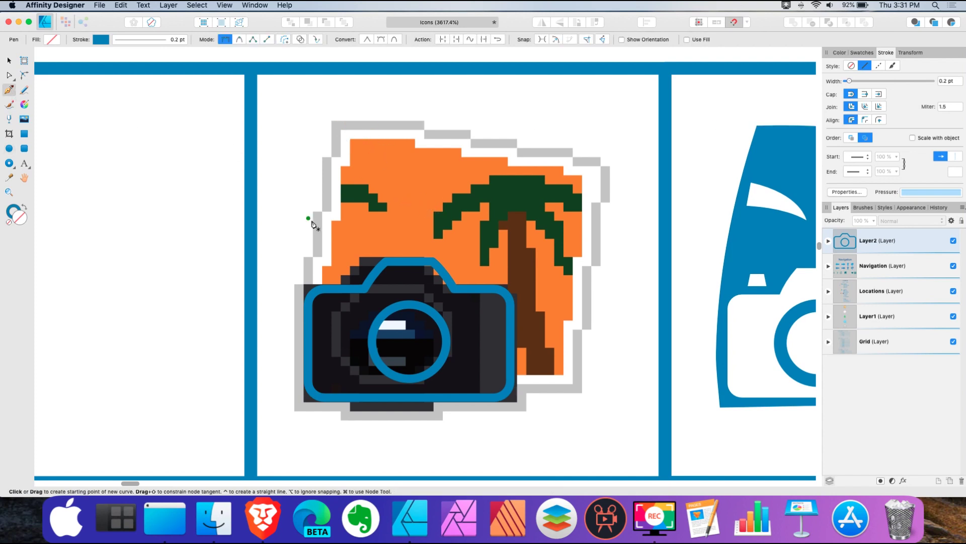
- Pen-draw a hook-shaped half of the viewfinder bump on the camera's top-left edge
scroll(352, 289, "up", 6)
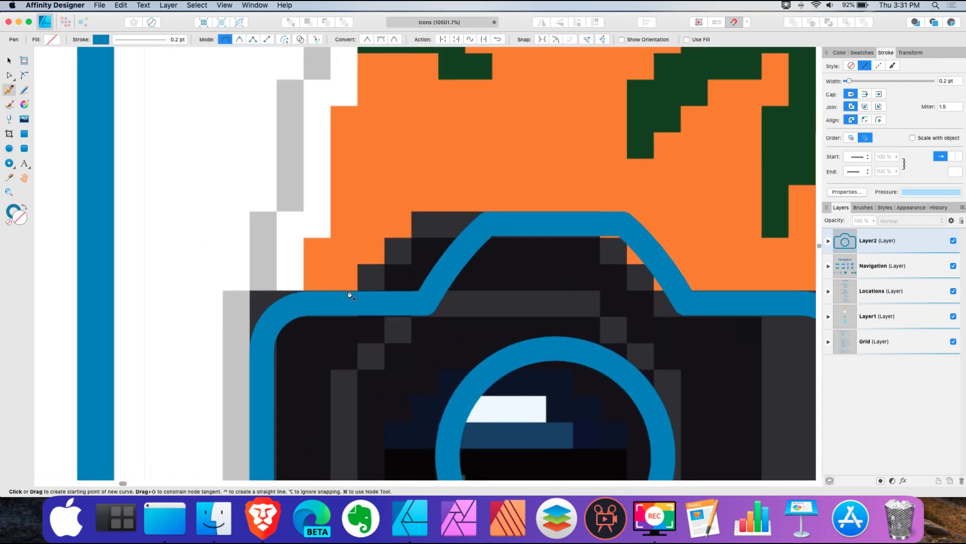
scroll(351, 295, "up", 2)
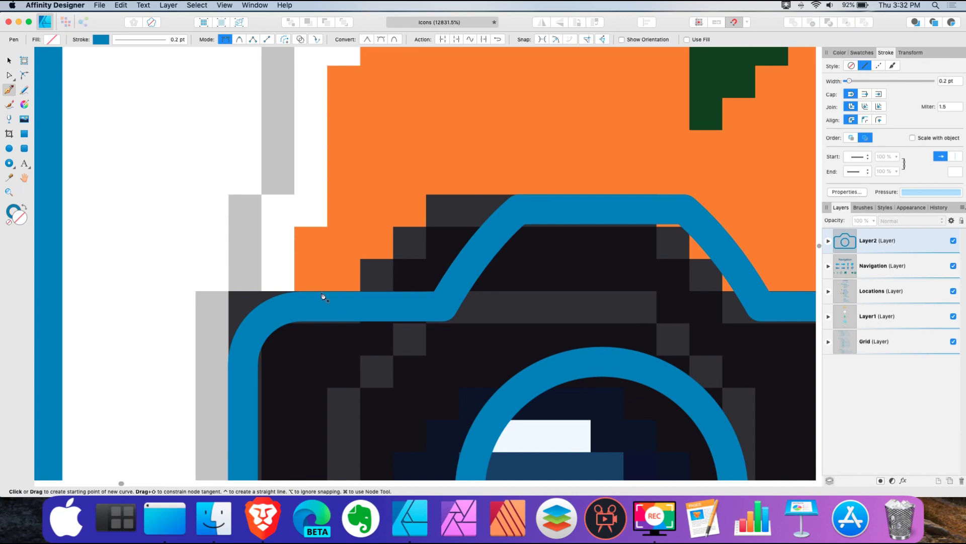
scroll(323, 296, "down", 8)
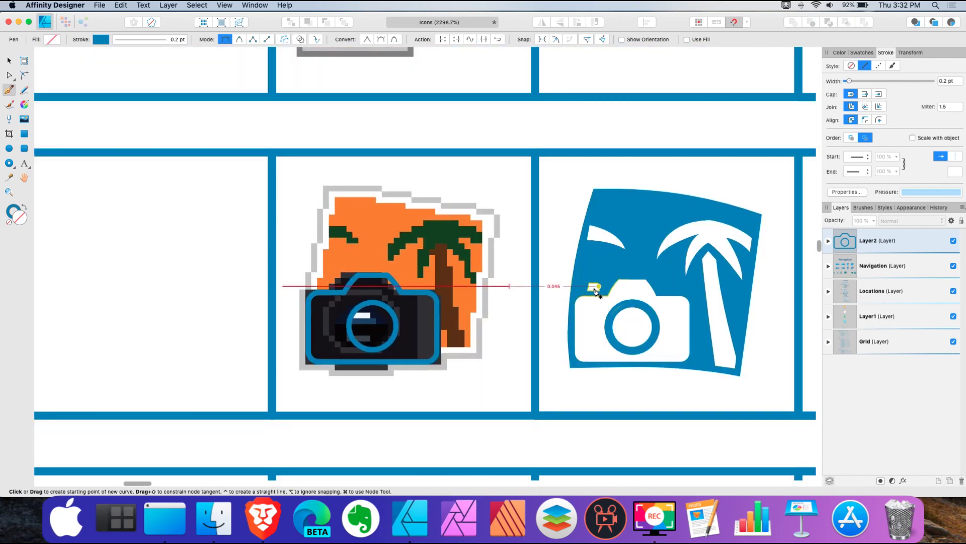
scroll(336, 288, "up", 9)
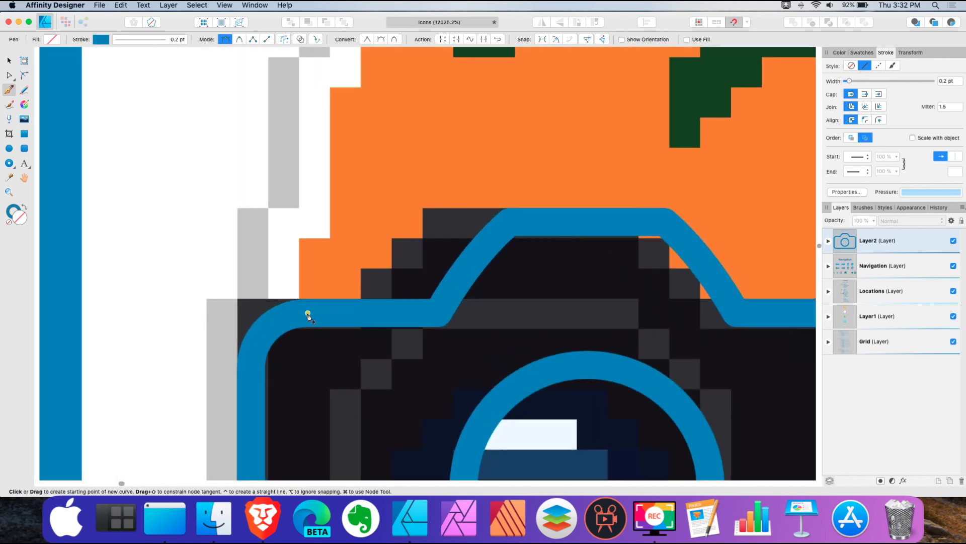
left_click(309, 313)
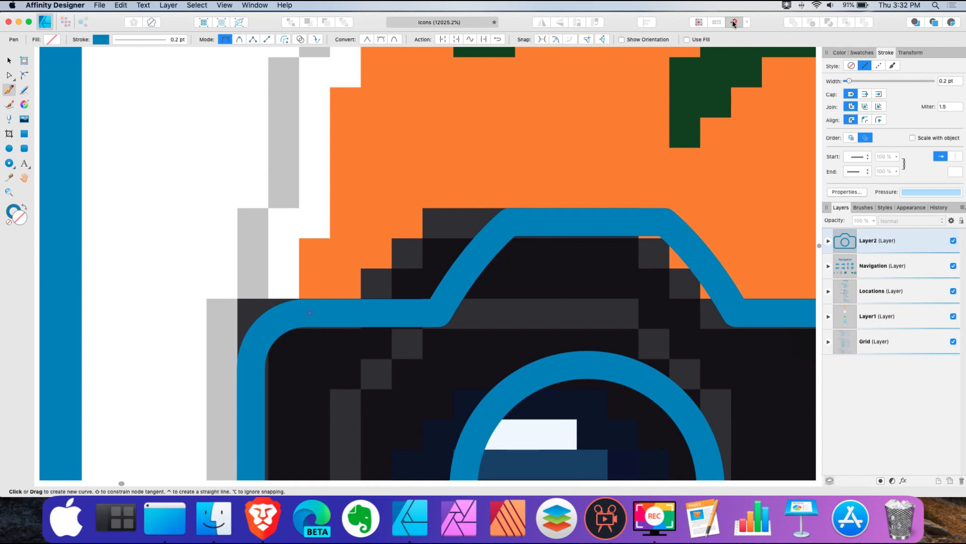
left_click_drag(332, 274, 341, 259)
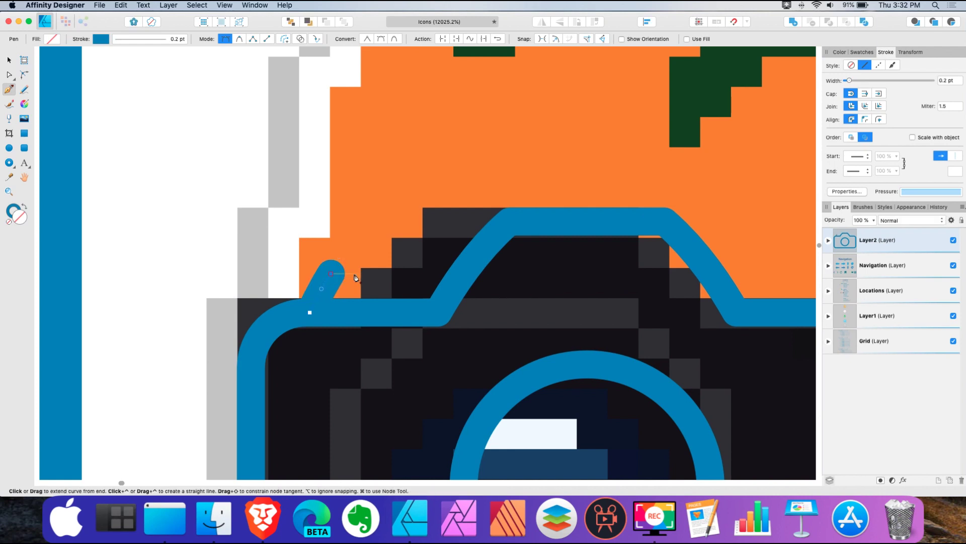
left_click(355, 274)
- Copy and mirror the hook, overlap it with the original with snapping toggled, and join both curves
left_click(11, 61)
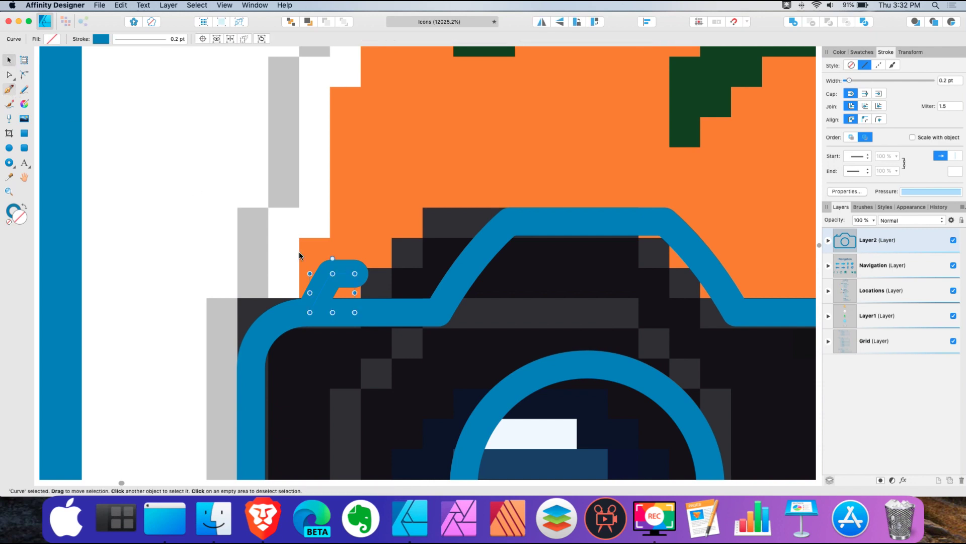
left_click_drag(344, 280, 439, 279)
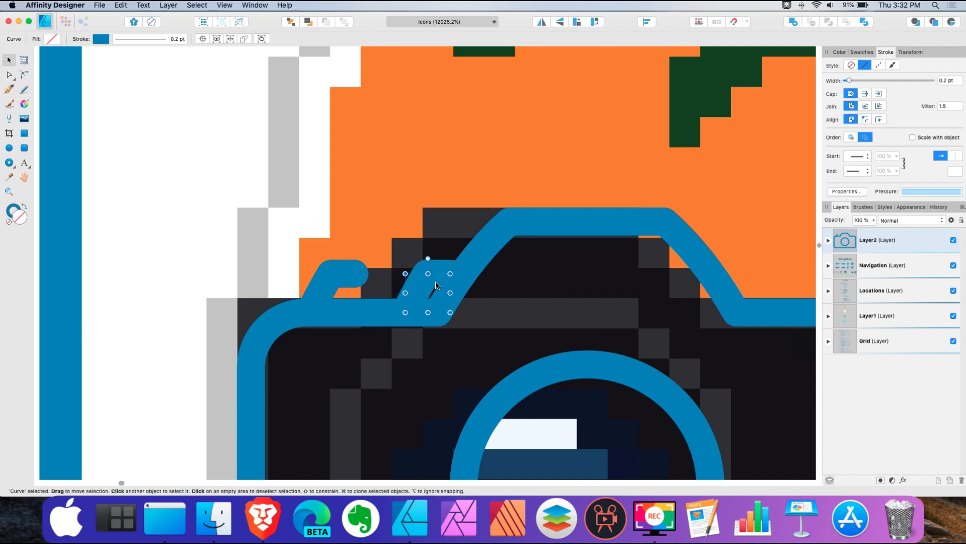
left_click(541, 22)
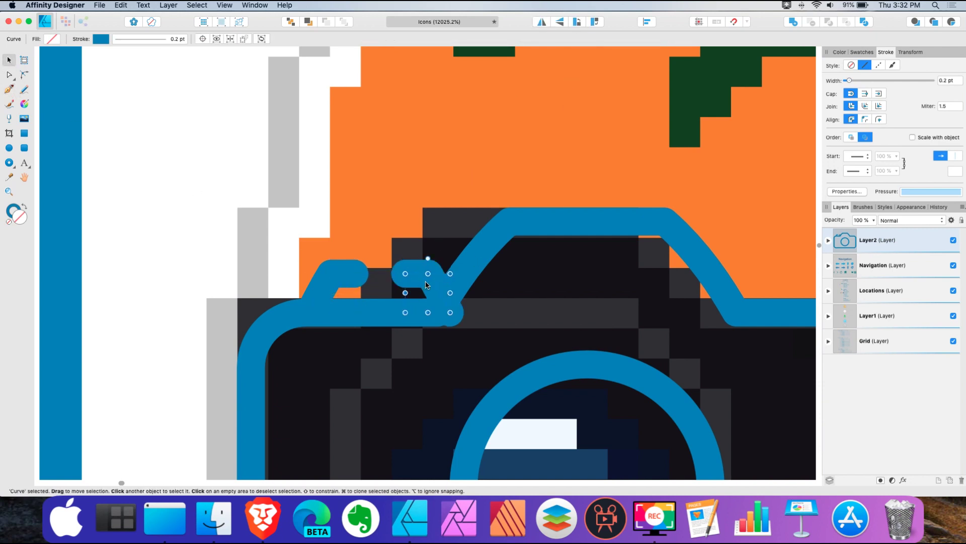
left_click(733, 22)
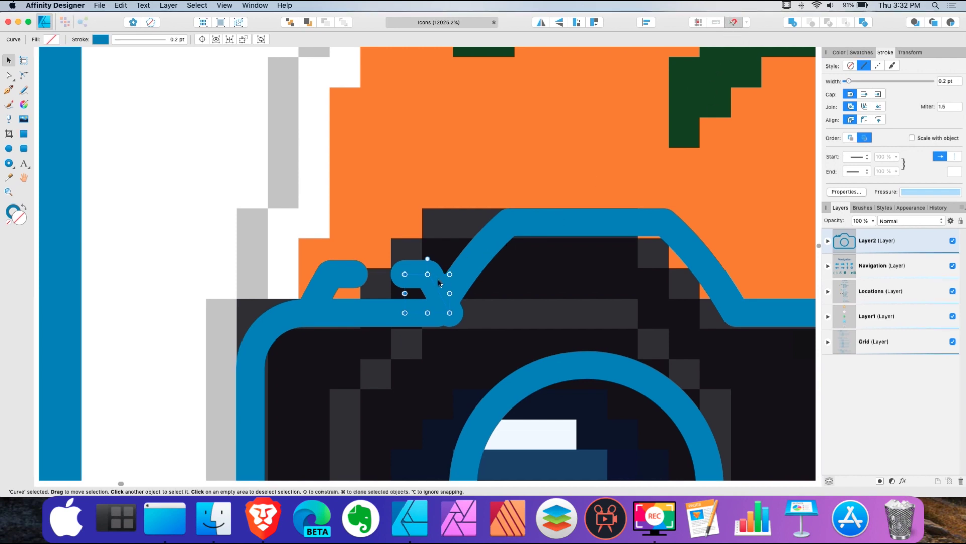
left_click_drag(439, 295, 386, 296)
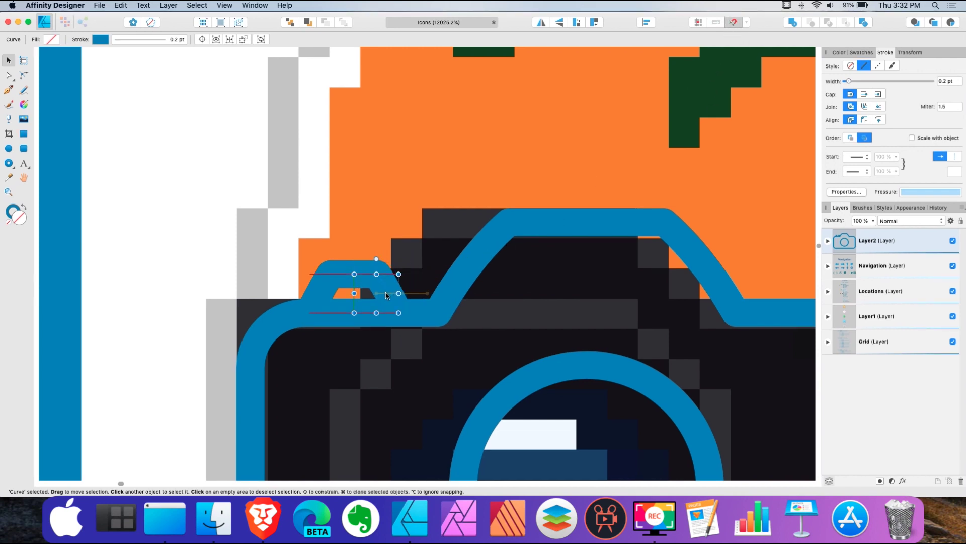
left_click(330, 273, "shift")
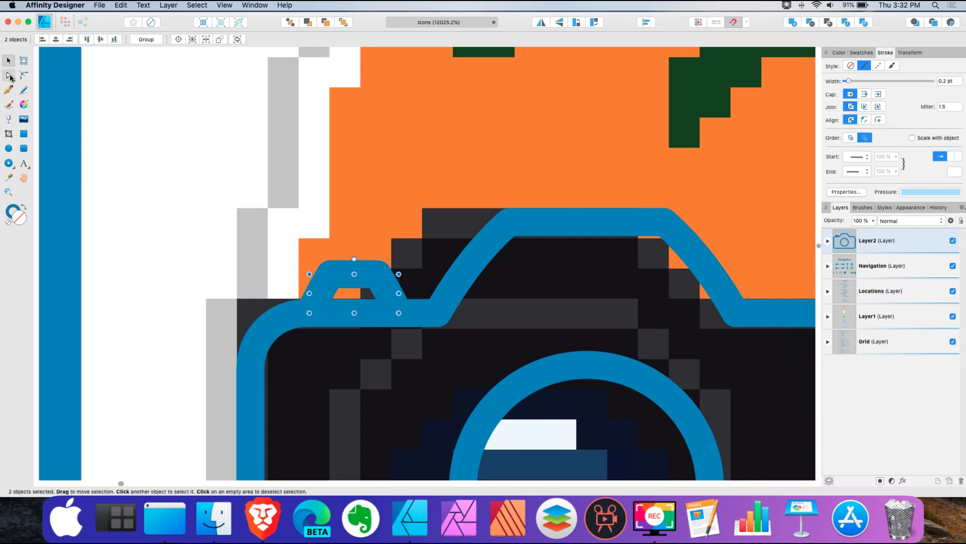
left_click(8, 75)
left_click(348, 40)
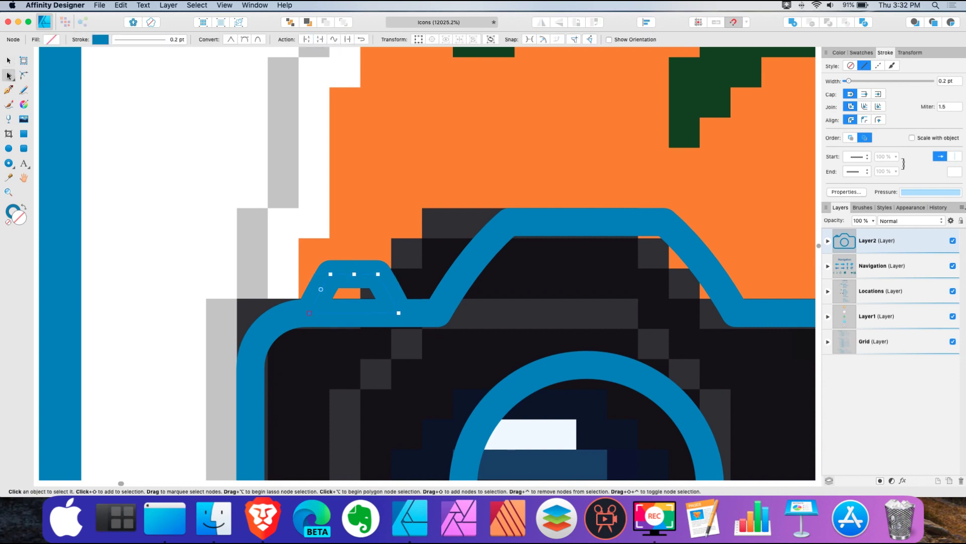
- Restore the thicker viewfinder bump with undo/redo, move it up onto the camera top, and deselect
left_click(9, 61)
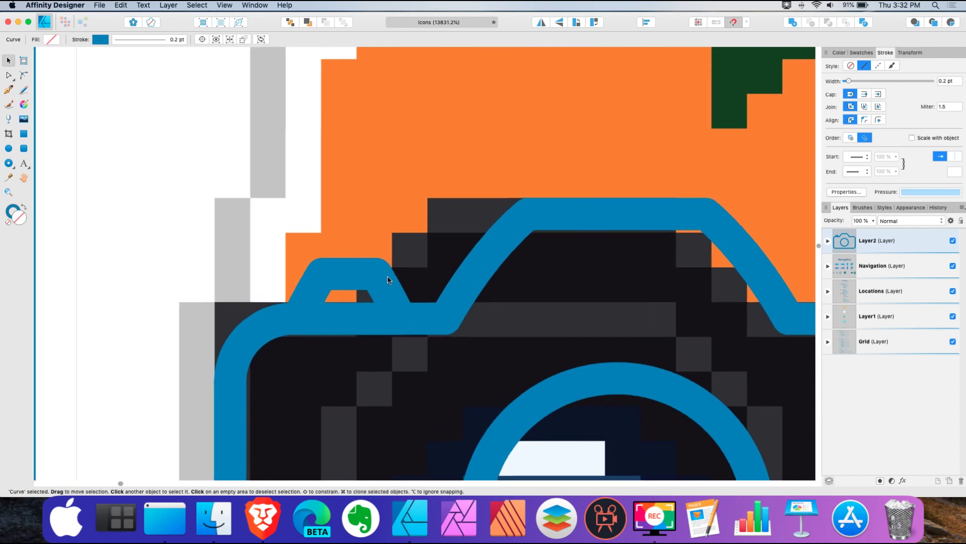
scroll(388, 278, "up", 1)
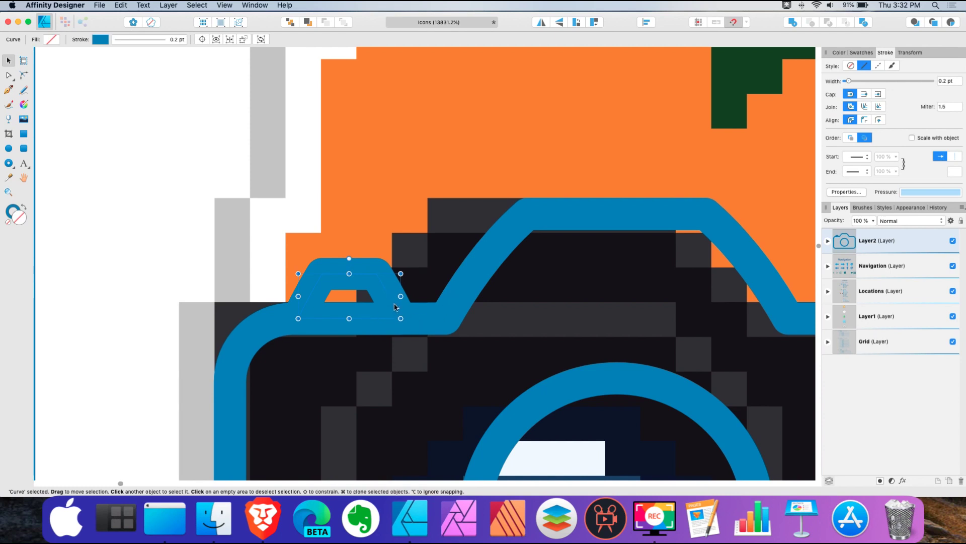
key("super+z")
key("super+z")
key("super+shift+z")
key("super+shift+z")
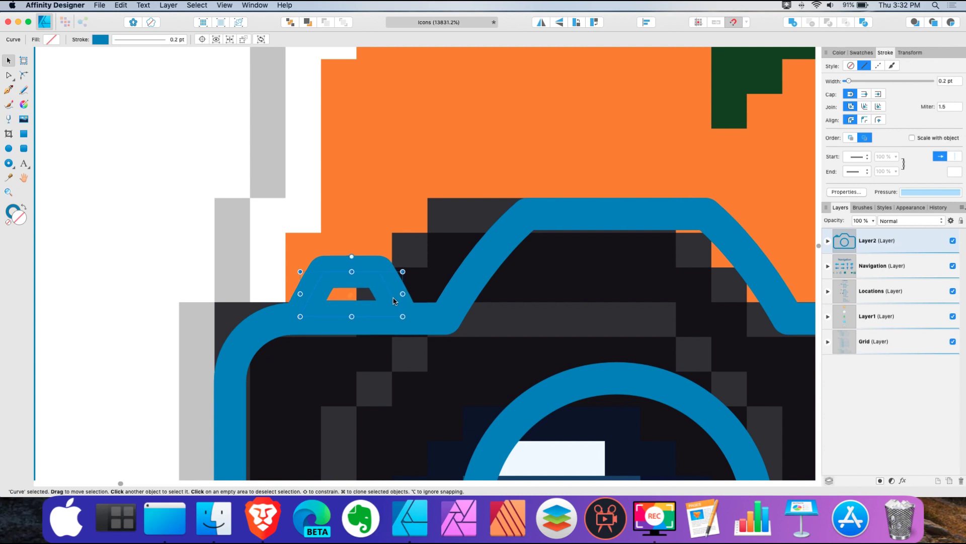
key("super+shift+z")
left_click_drag(392, 299, 395, 271)
scroll(389, 257, "up", 3)
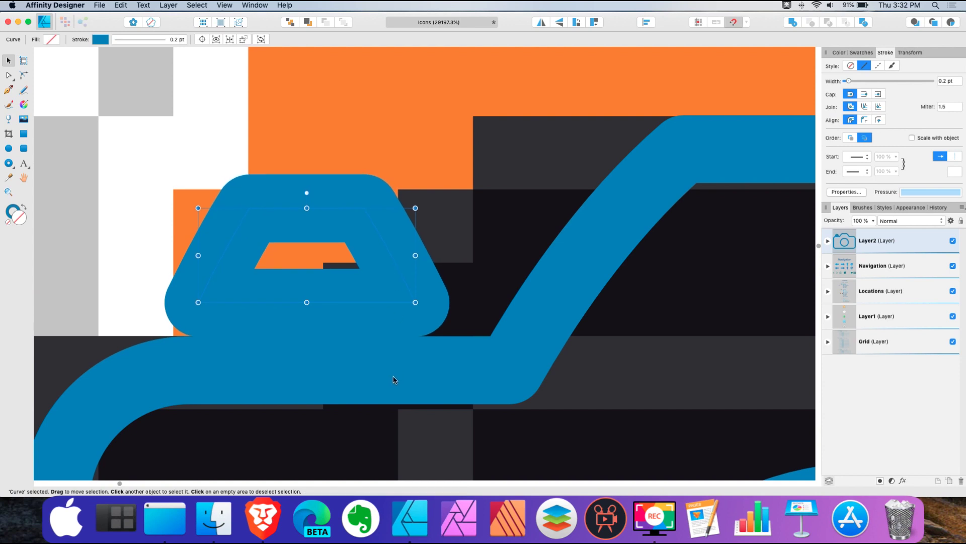
scroll(394, 380, "down", 4)
key("Escape")
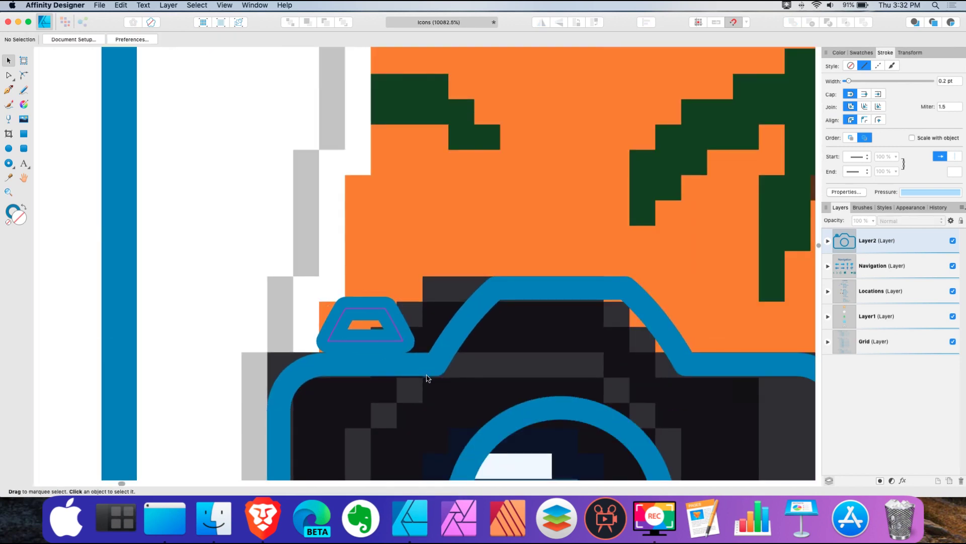
scroll(427, 377, "down", 4)
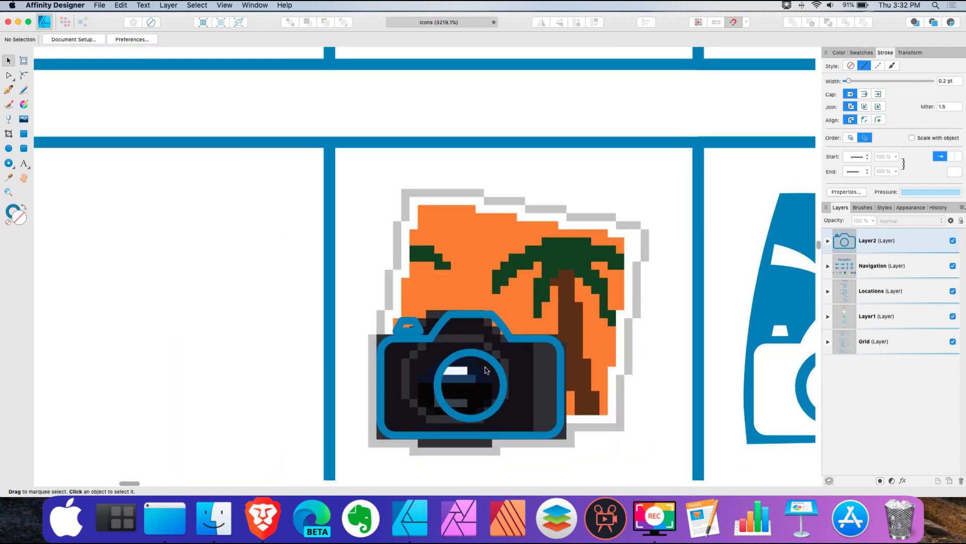
scroll(487, 371, "up", 1)
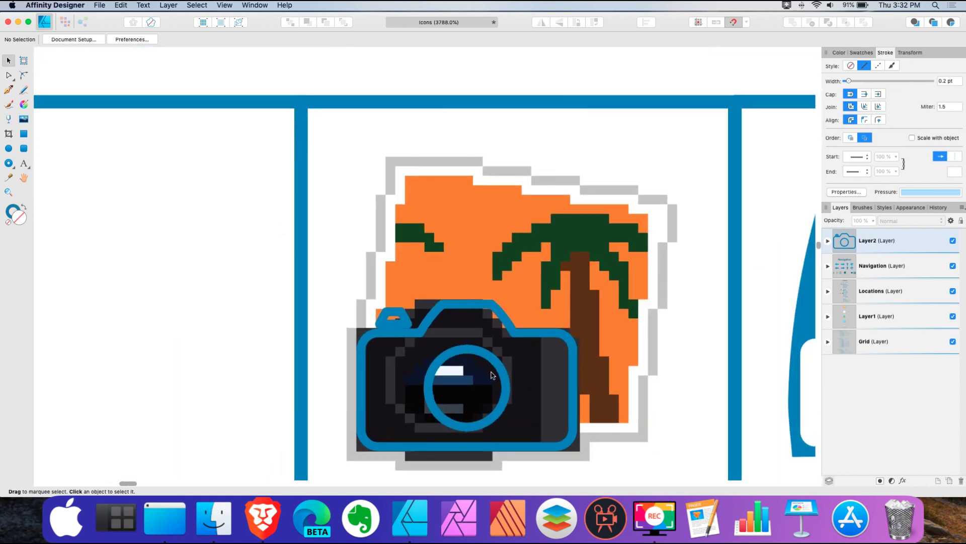
left_click(9, 91)
- Draw the frame's left side down to the camera's bottom-left and straighten it to run straight down
scroll(321, 305, "up", 2)
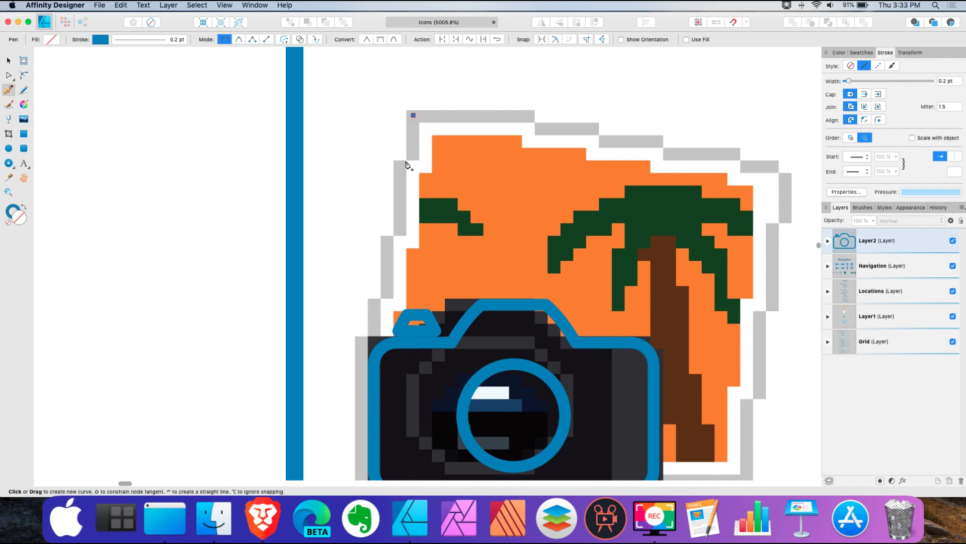
scroll(410, 166, "down", 4)
scroll(358, 335, "down", 3)
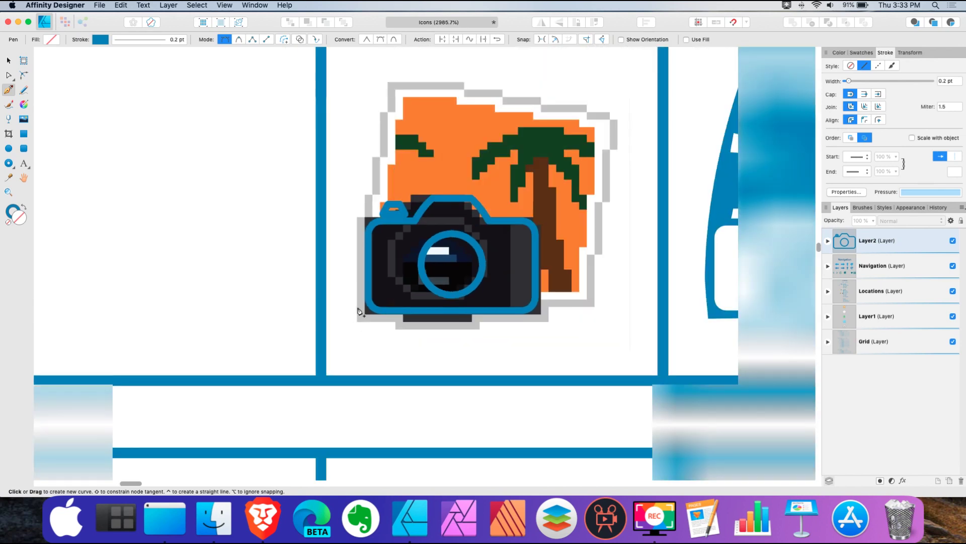
left_click_drag(361, 315, 368, 455)
key("Escape")
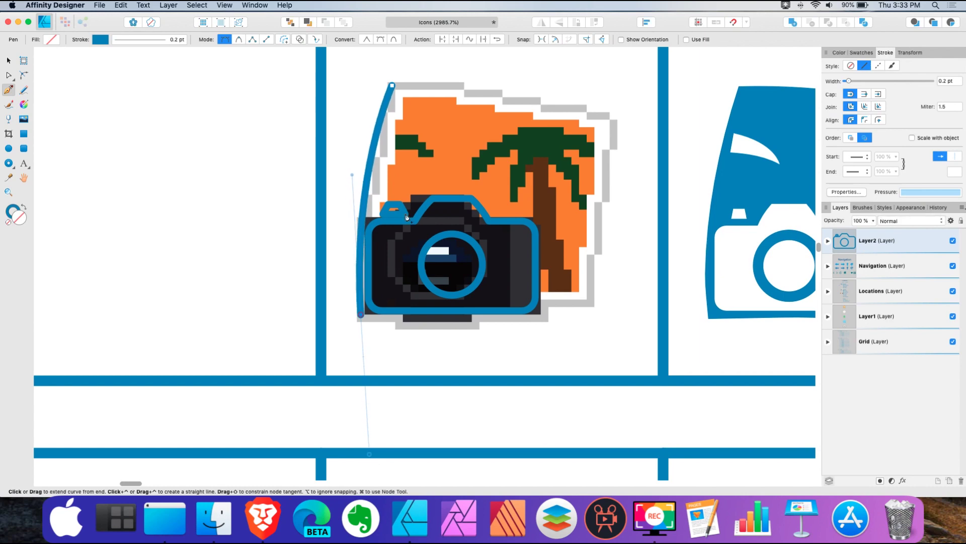
scroll(359, 228, "up", 6)
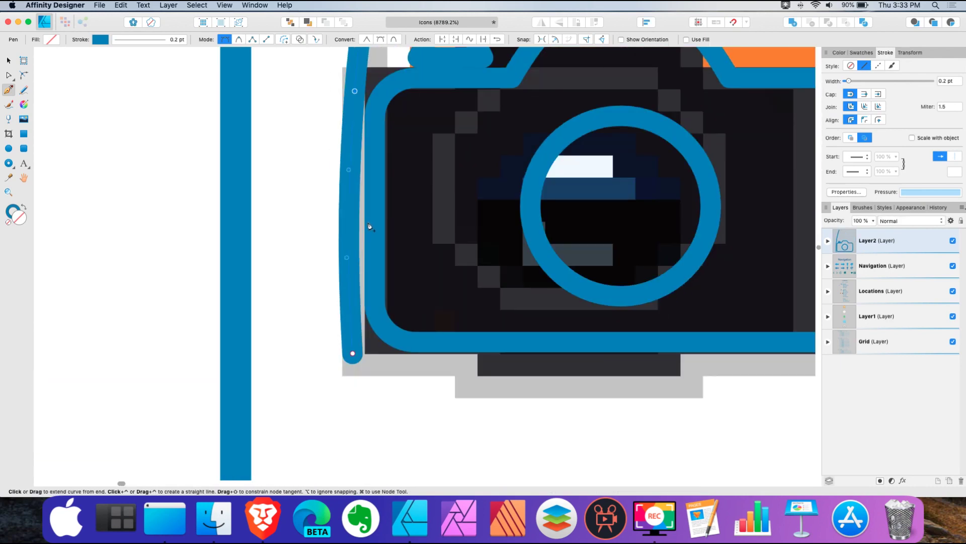
scroll(354, 222, "down", 3)
left_click_drag(351, 213, 355, 217)
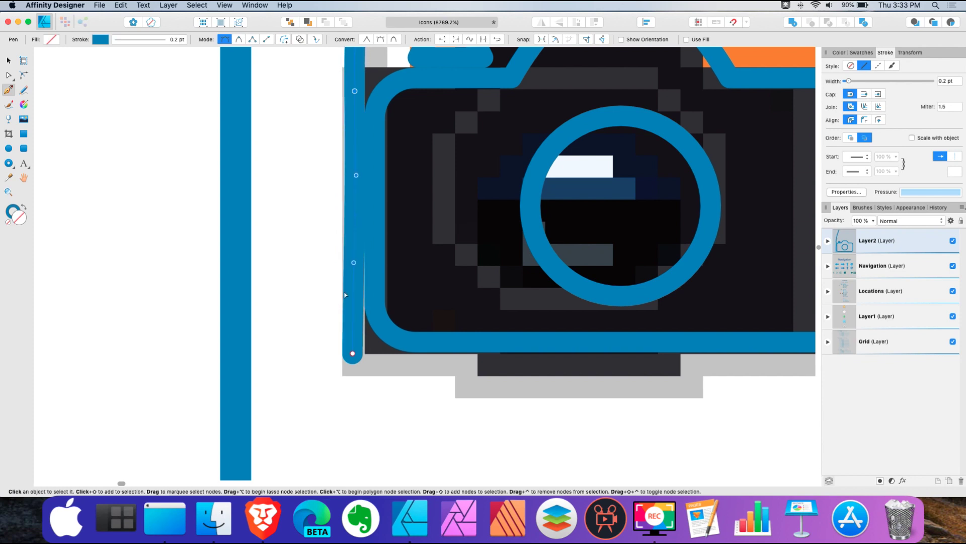
left_click_drag(353, 263, 356, 274)
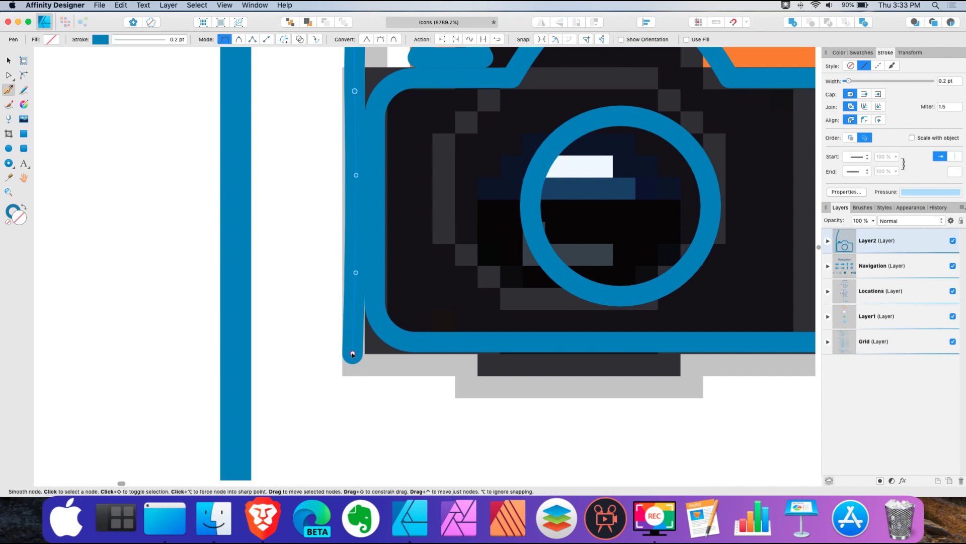
left_click_drag(353, 354, 354, 360)
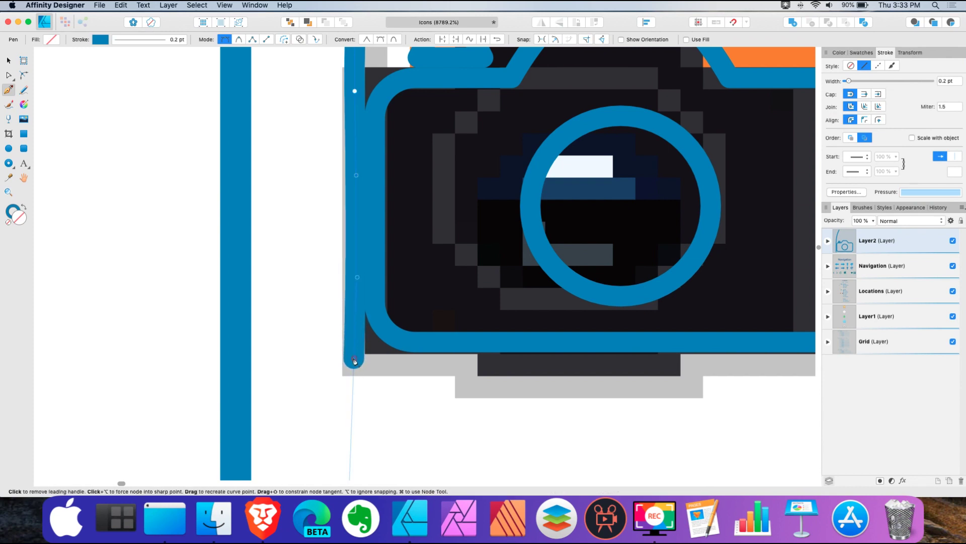
- Extend the frame along the bottom and up the right side with sharp corners, close it, and begin the palm-leaf outline
scroll(355, 361, "down", 3)
scroll(356, 363, "up", 2)
scroll(358, 365, "right", 5)
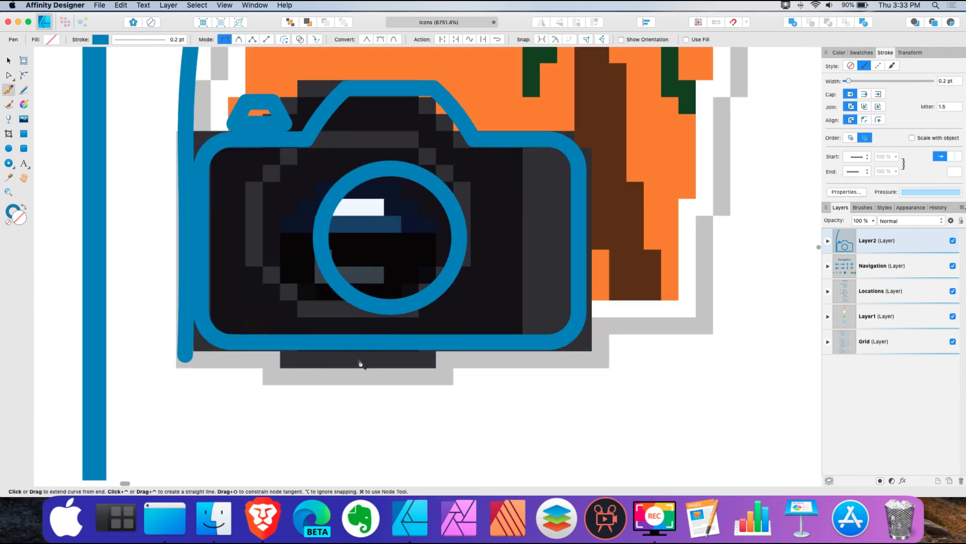
scroll(526, 356, "down", 3)
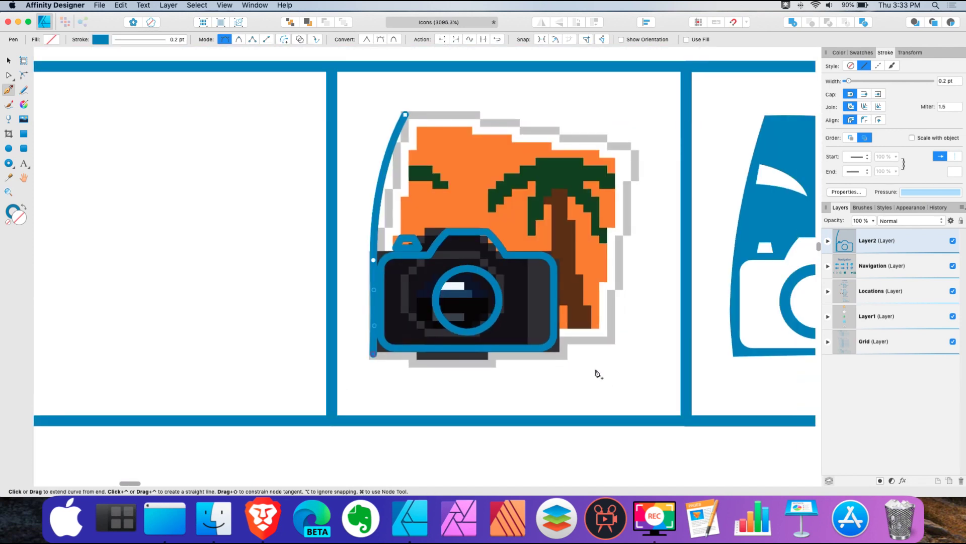
left_click_drag(597, 375, 687, 390)
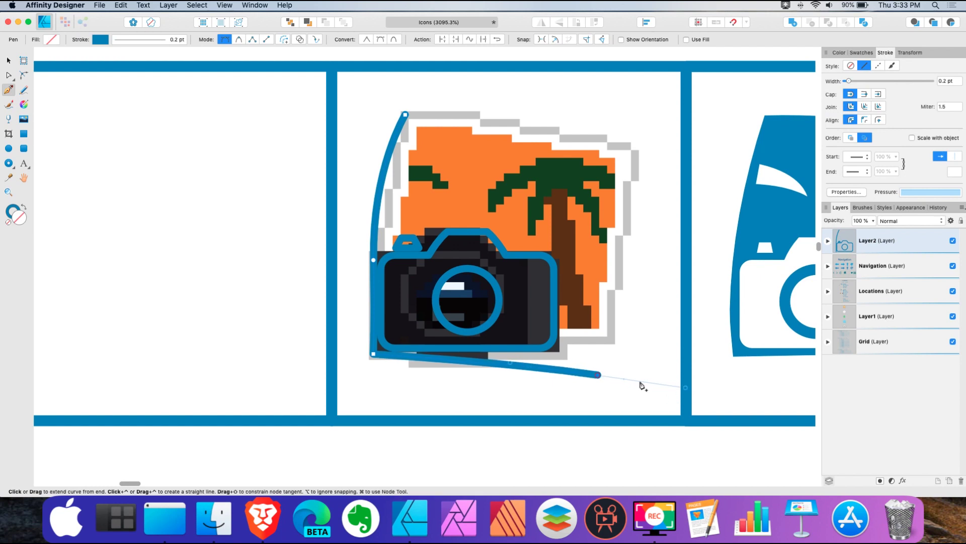
left_click(598, 375)
left_click_drag(633, 152, 660, 57)
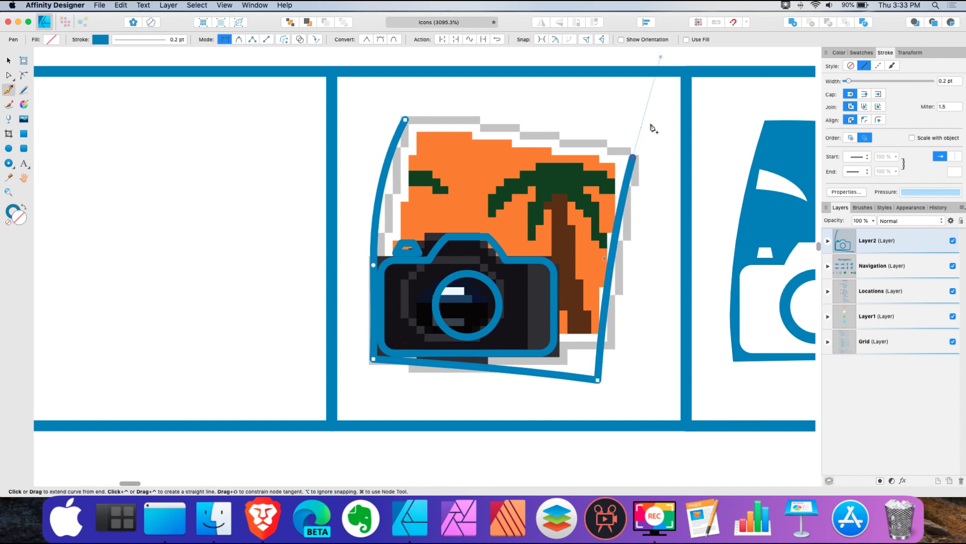
left_click(634, 159)
left_click_drag(402, 123, 270, 125)
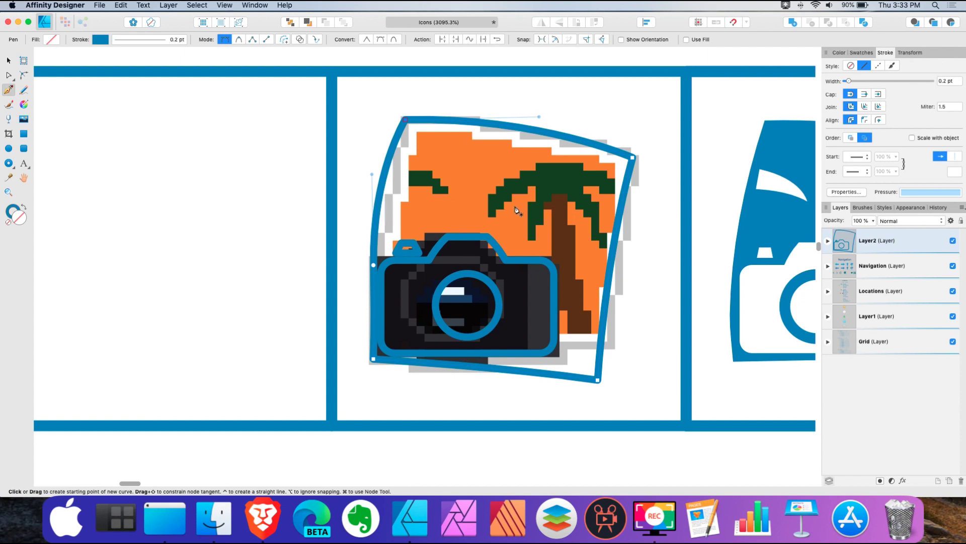
scroll(518, 211, "up", 2)
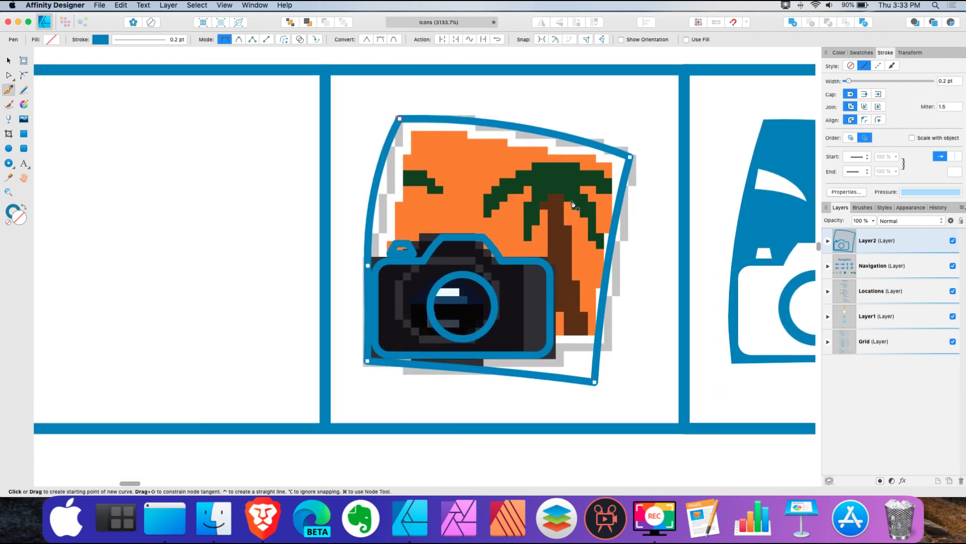
key("Escape")
scroll(558, 194, "up", 3)
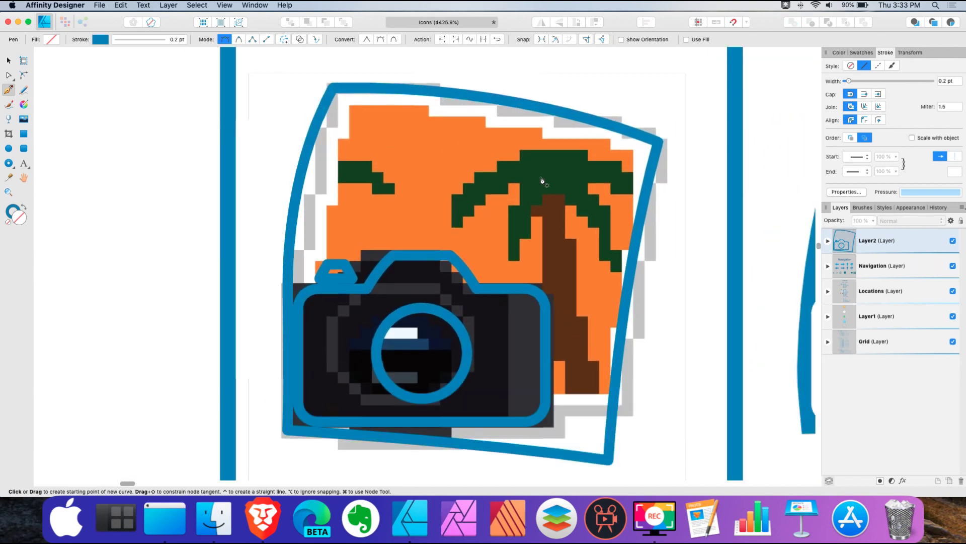
left_click(554, 155)
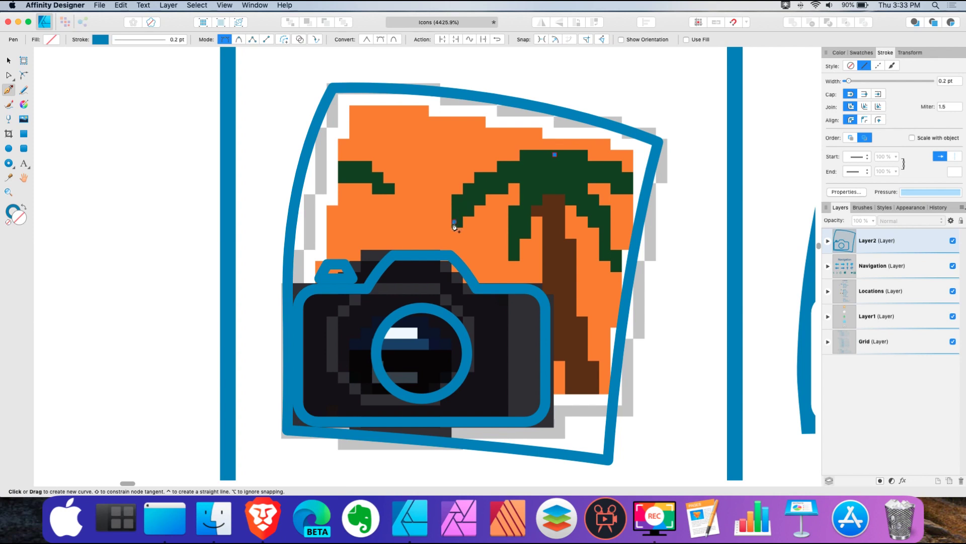
- Trace the first palm leaf and its underside, then the second leaf down toward the trunk
left_click_drag(455, 225, 442, 280)
key("Escape")
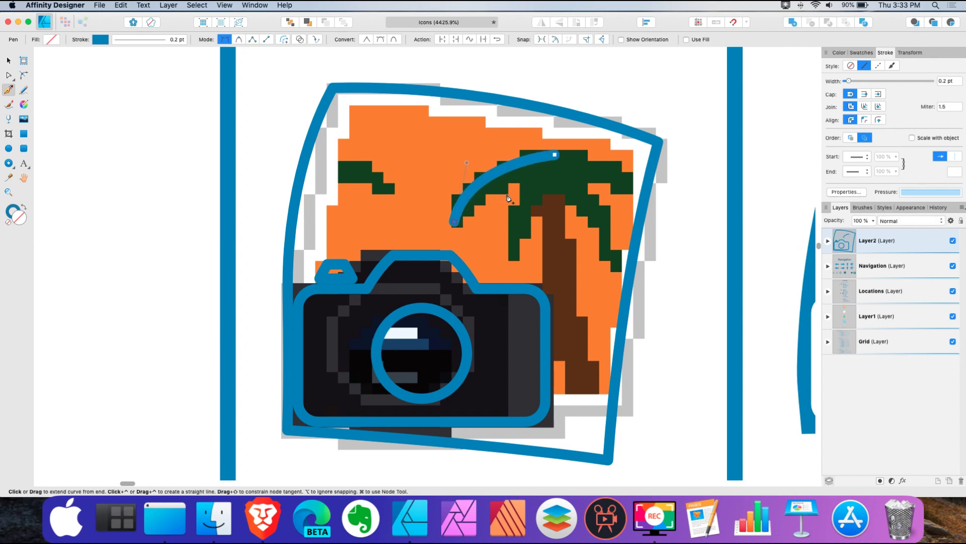
left_click_drag(530, 184, 534, 184)
key("Escape")
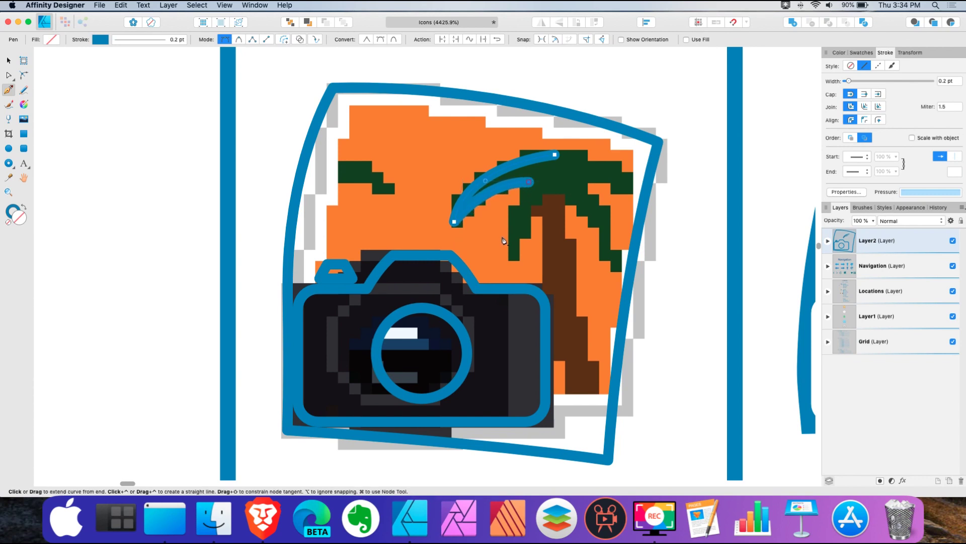
left_click_drag(510, 259, 514, 304)
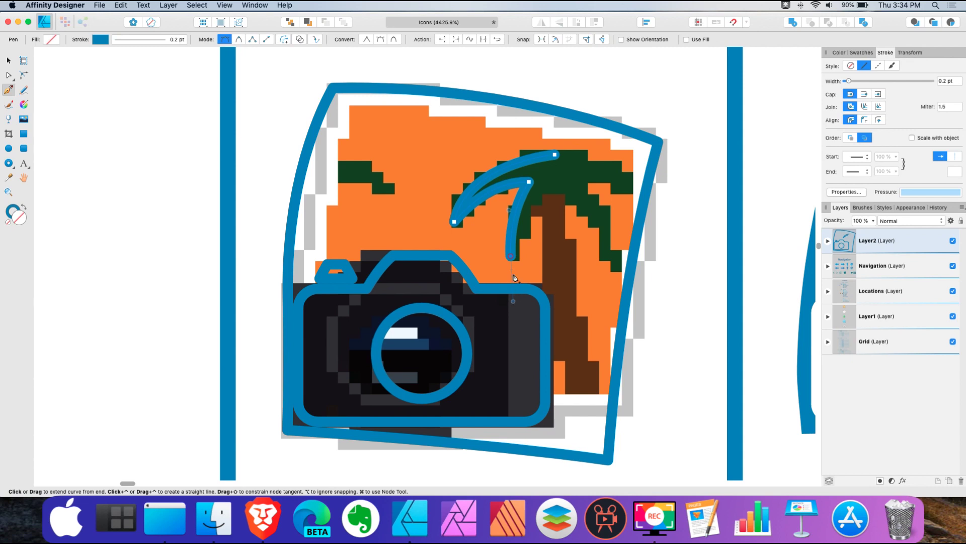
left_click_drag(556, 196, 583, 187)
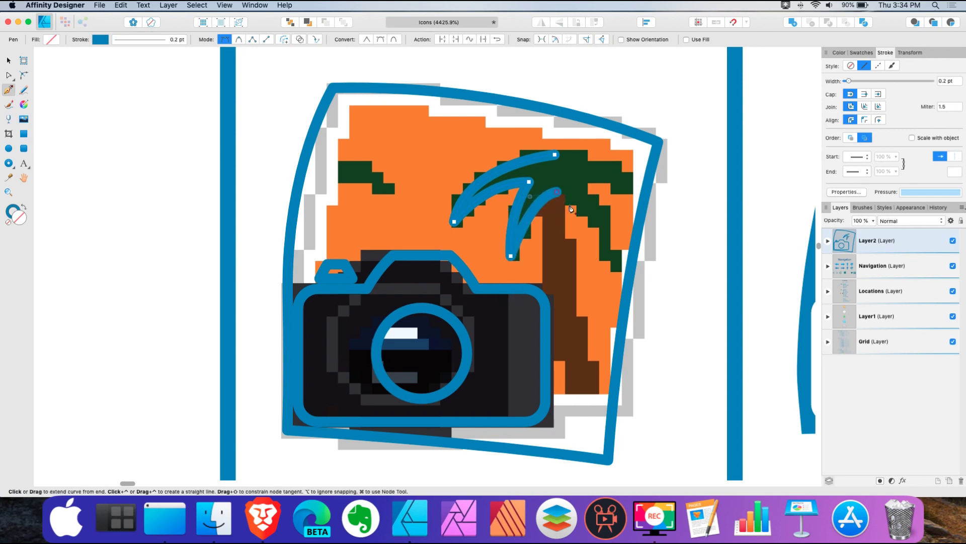
- Outline the right leaf and the top frond, close the frond path along its top arc, and deselect it
left_click_drag(609, 263, 624, 318)
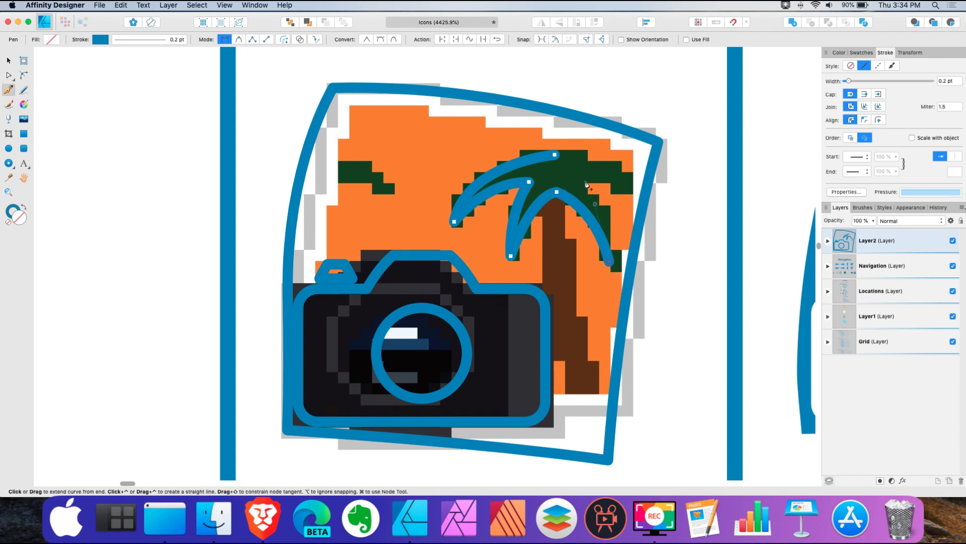
left_click_drag(586, 183, 555, 159)
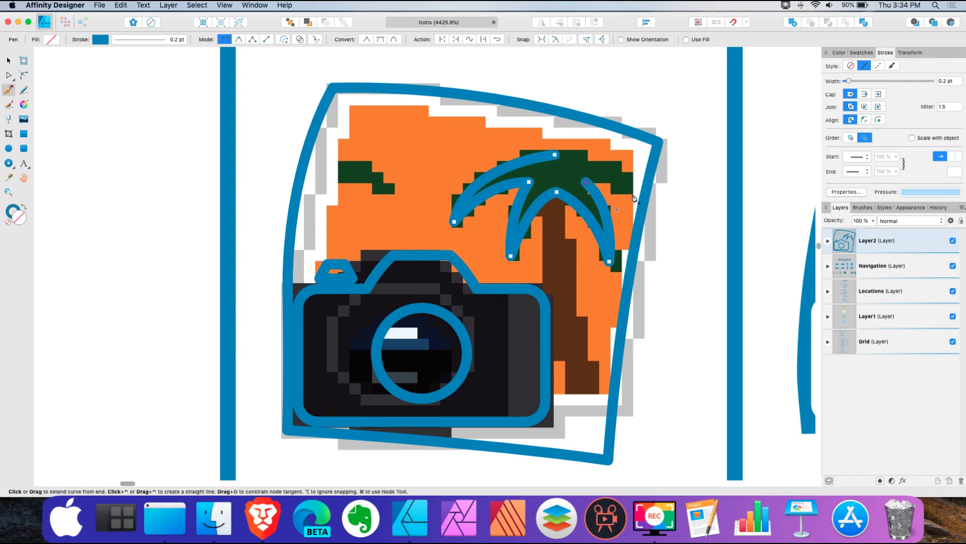
left_click_drag(634, 198, 636, 199)
scroll(636, 199, "up", 2)
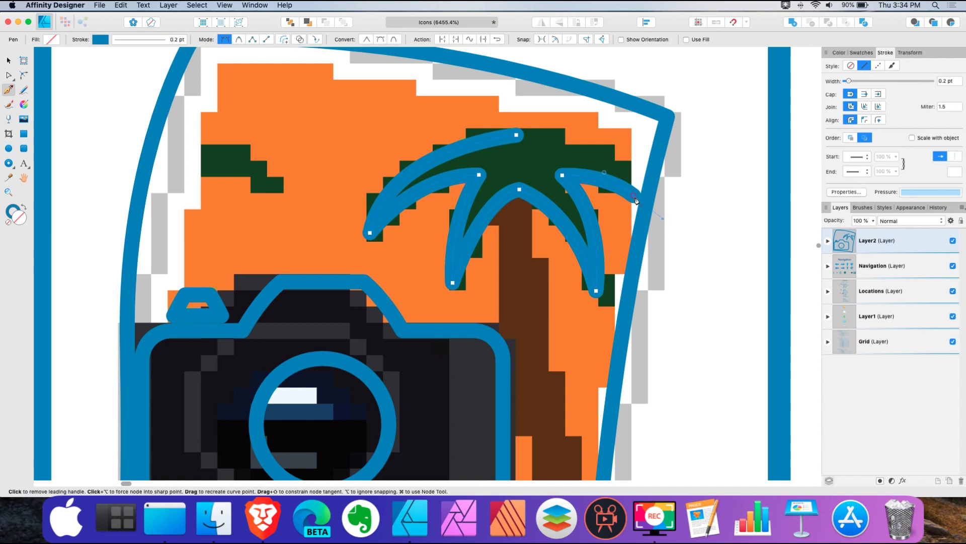
left_click(643, 165)
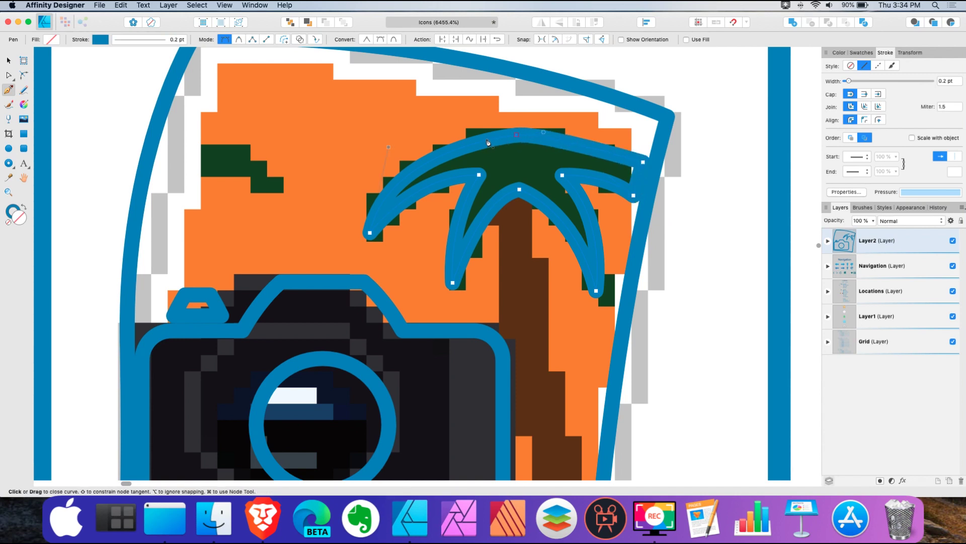
left_click(464, 144)
scroll(508, 182, "down", 2)
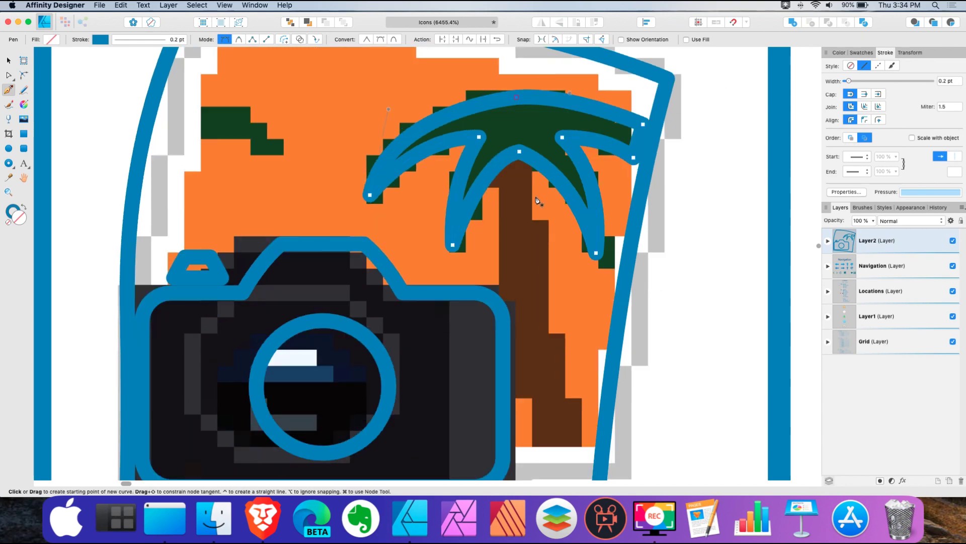
key("Escape")
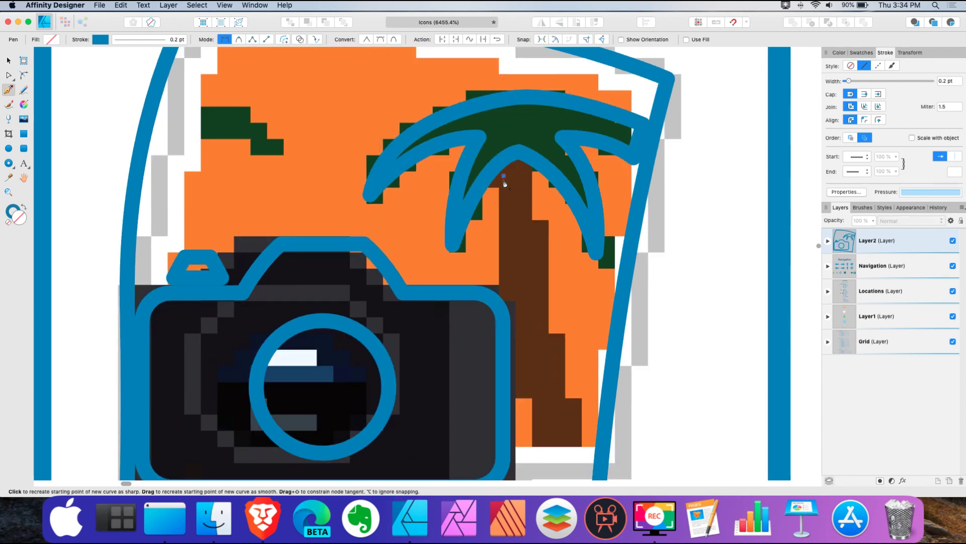
- Trace the tapering palm trunk from the photo's bottom edge up to the fronds as a closed path
scroll(507, 216, "down", 5)
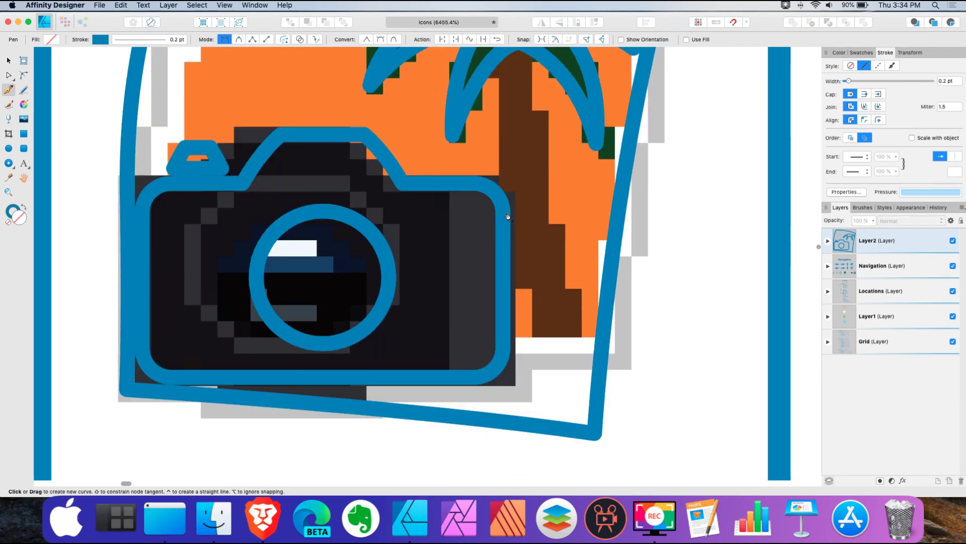
left_click(547, 416)
scroll(567, 451, "down", 2)
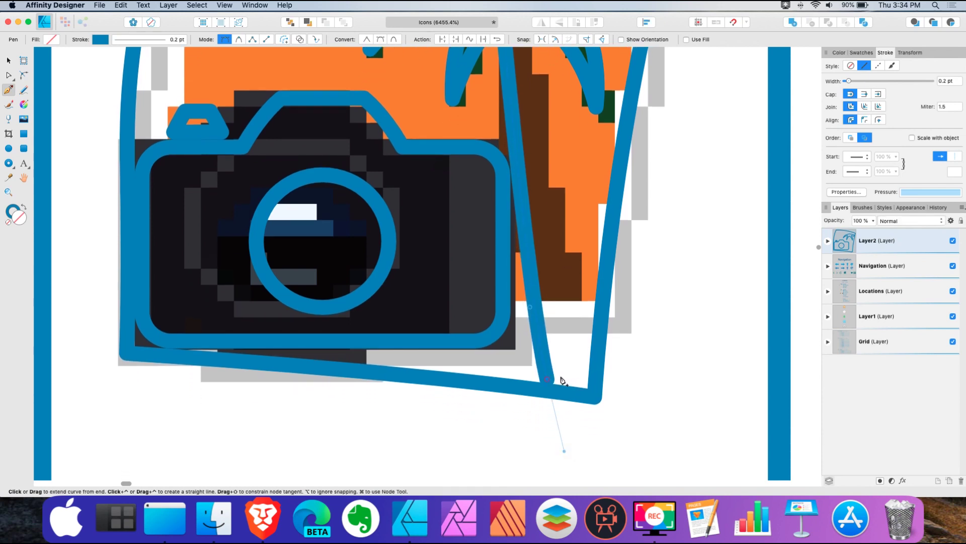
left_click(582, 383)
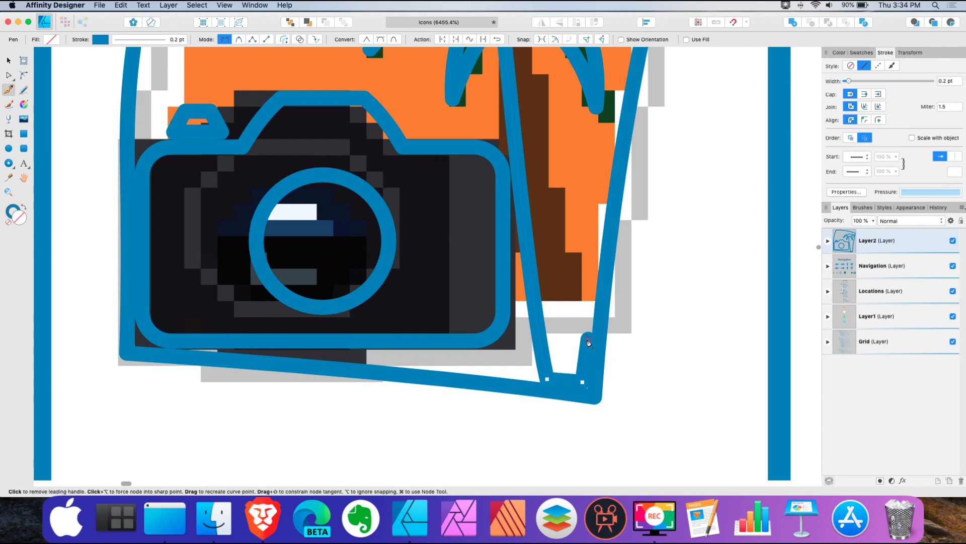
scroll(581, 330, "up", 3)
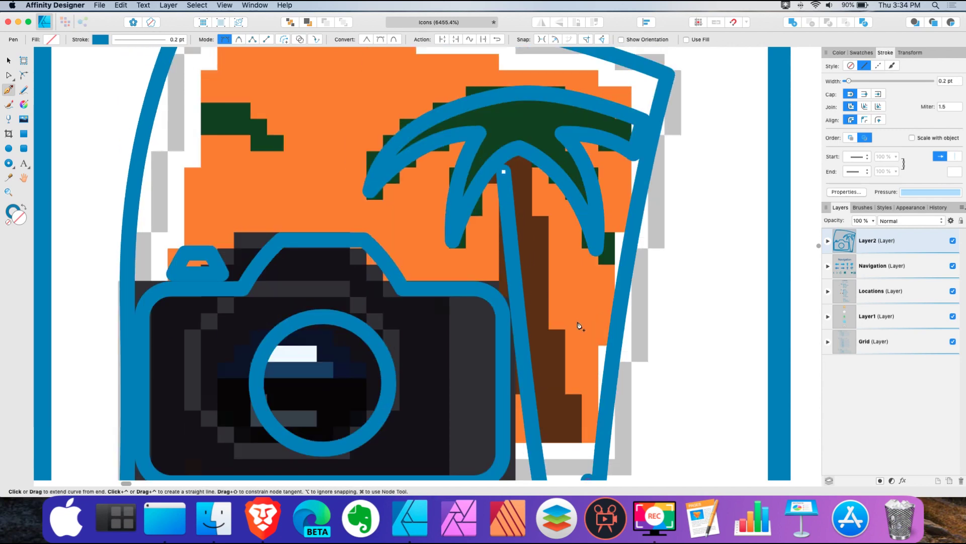
left_click(533, 170)
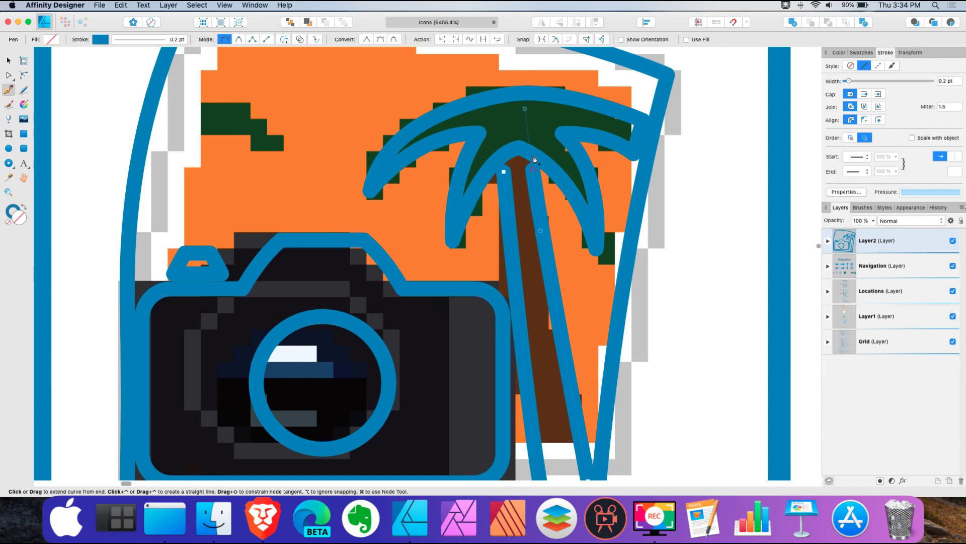
scroll(534, 159, "up", 5)
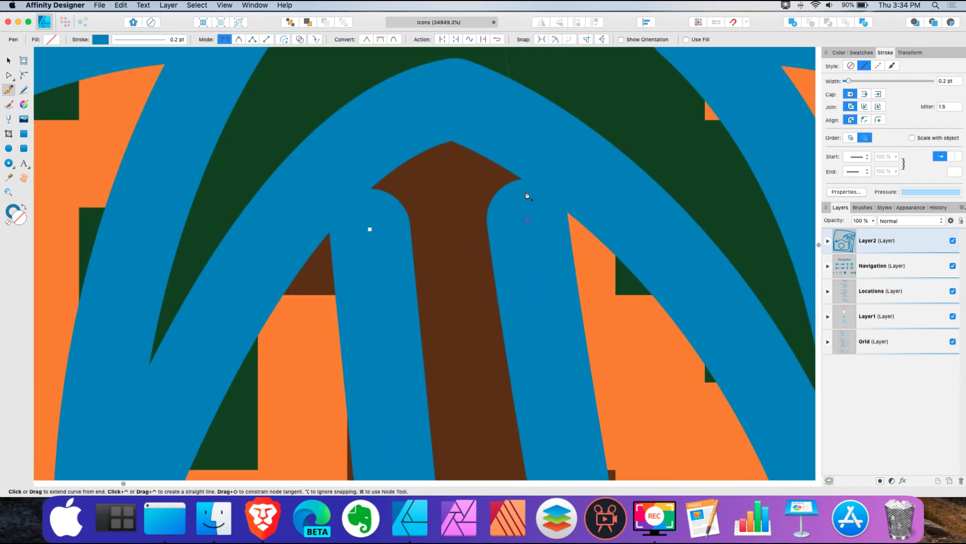
left_click(452, 170)
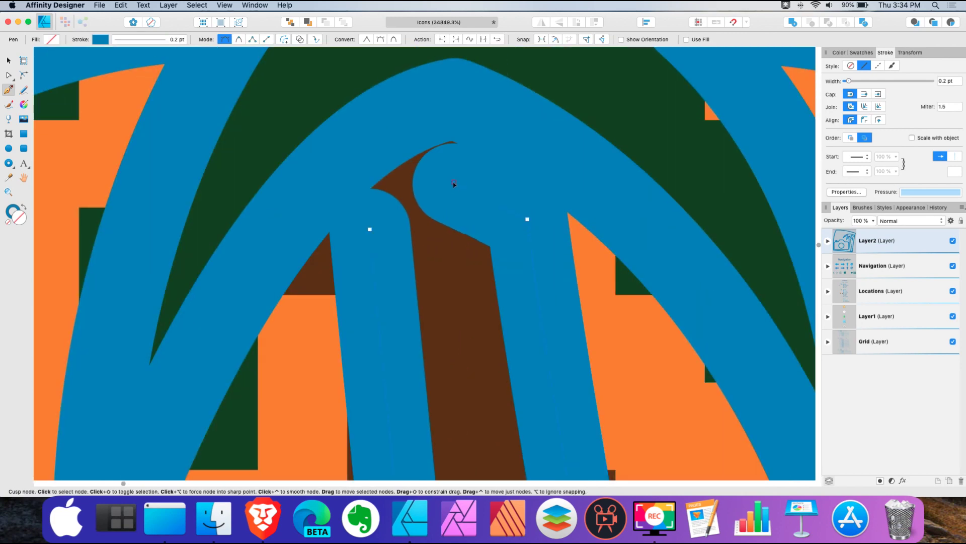
left_click(452, 182)
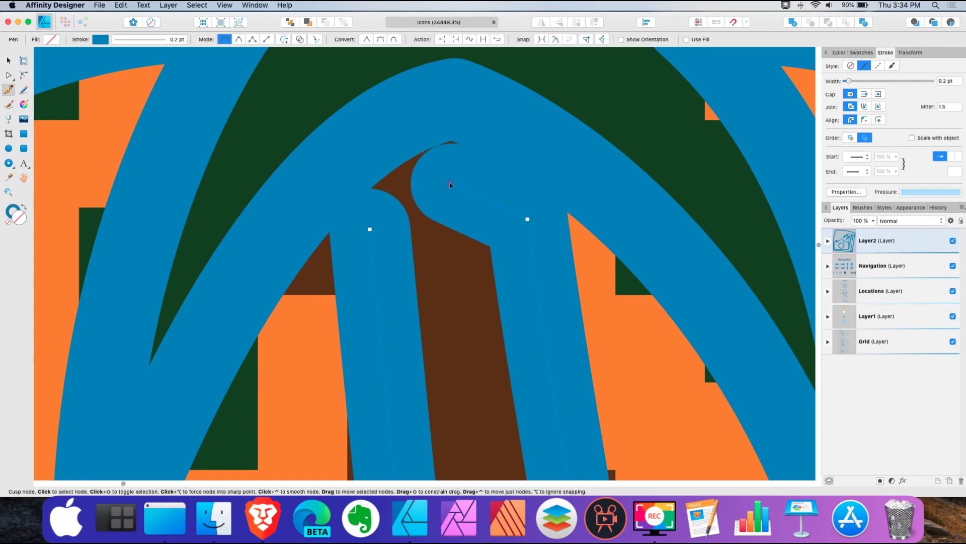
left_click(370, 232)
scroll(373, 232, "down", 10)
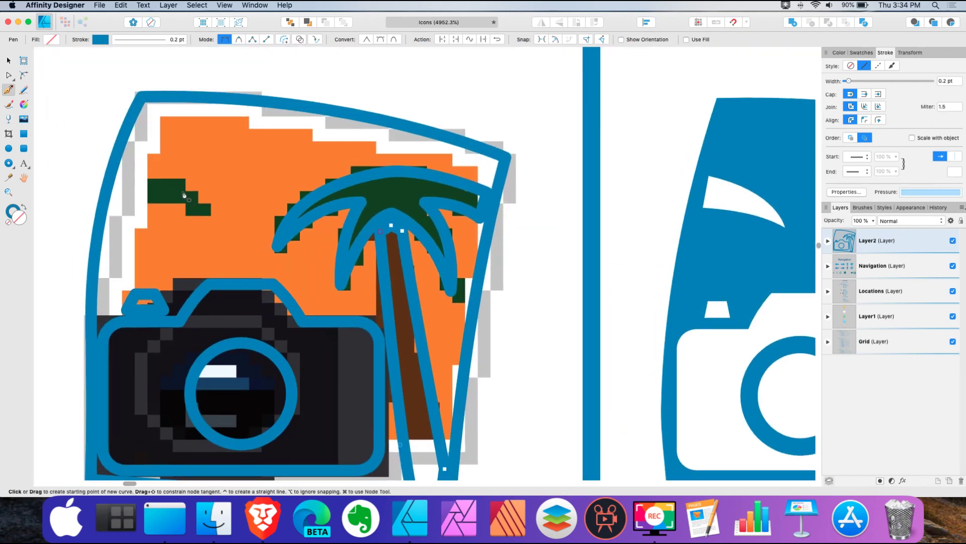
- Start the upper-left leaf path with a curved lower edge, a sharp end point and a hooked upper edge
scroll(183, 194, "up", 5)
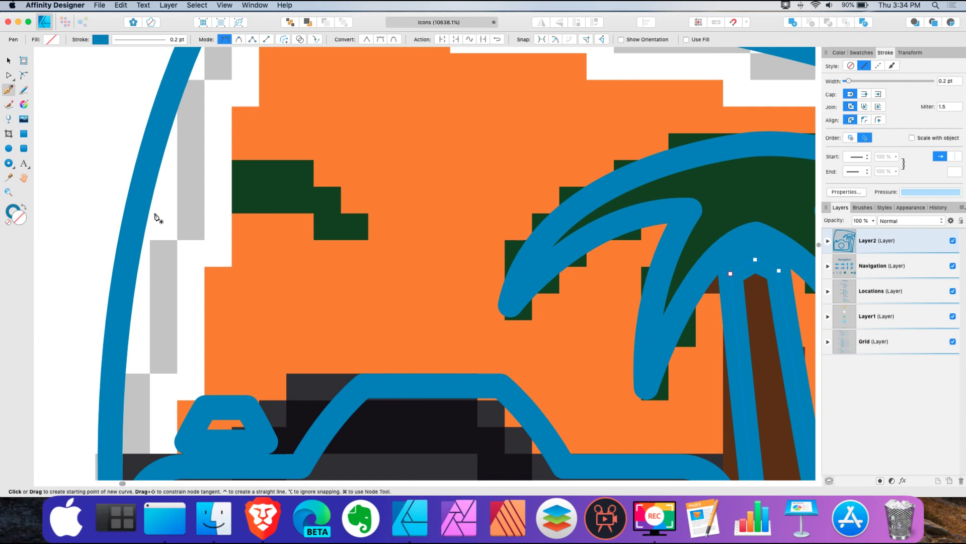
left_click(154, 212)
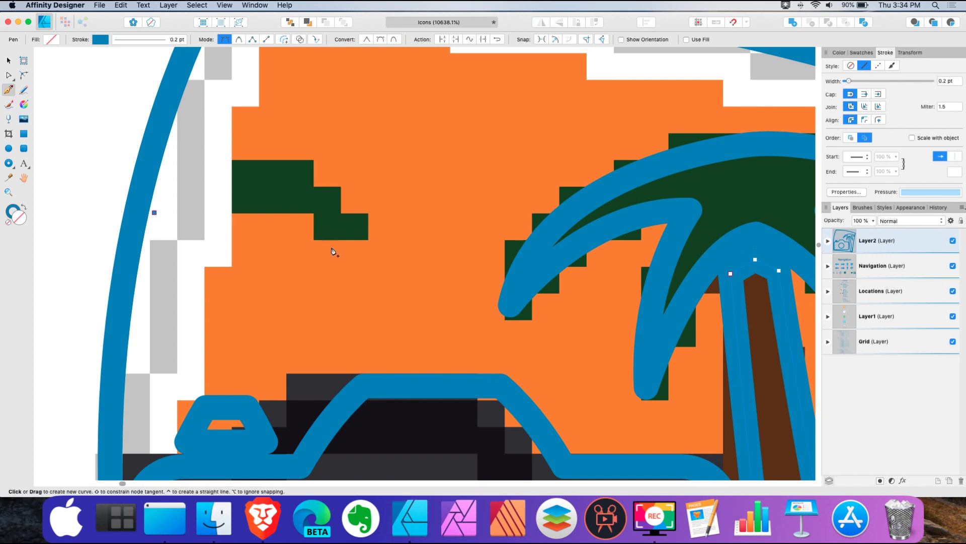
left_click_drag(348, 247, 418, 292)
left_click(351, 247)
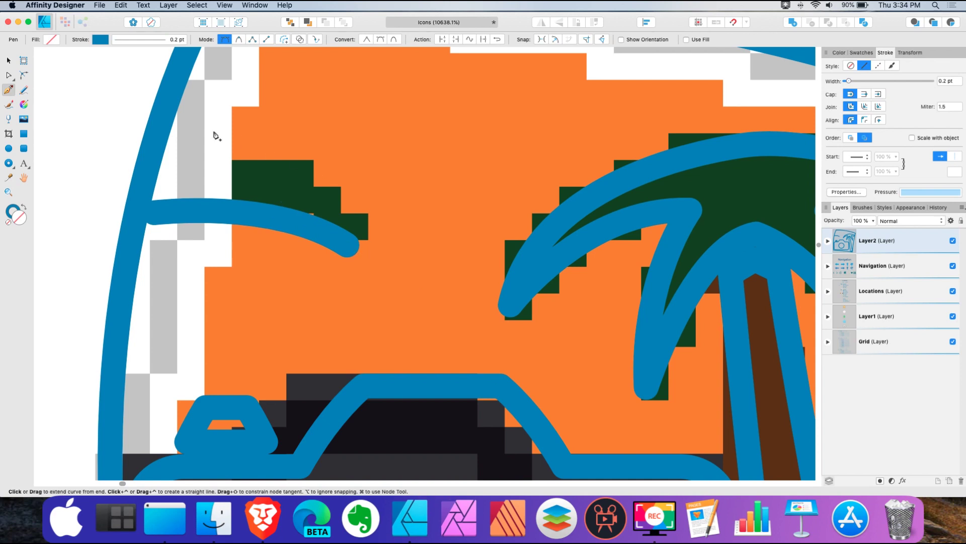
left_click_drag(171, 145, 81, 141)
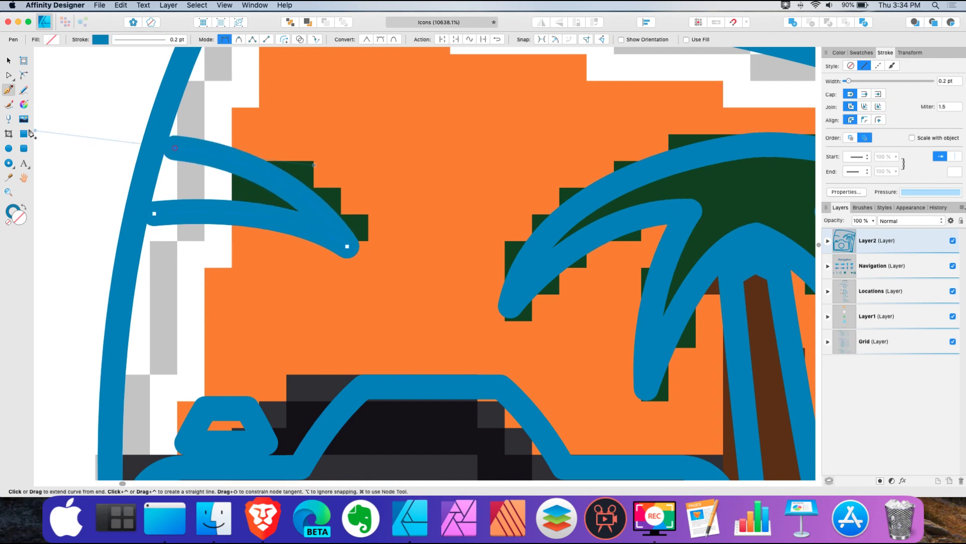
scroll(45, 130, "left", 10)
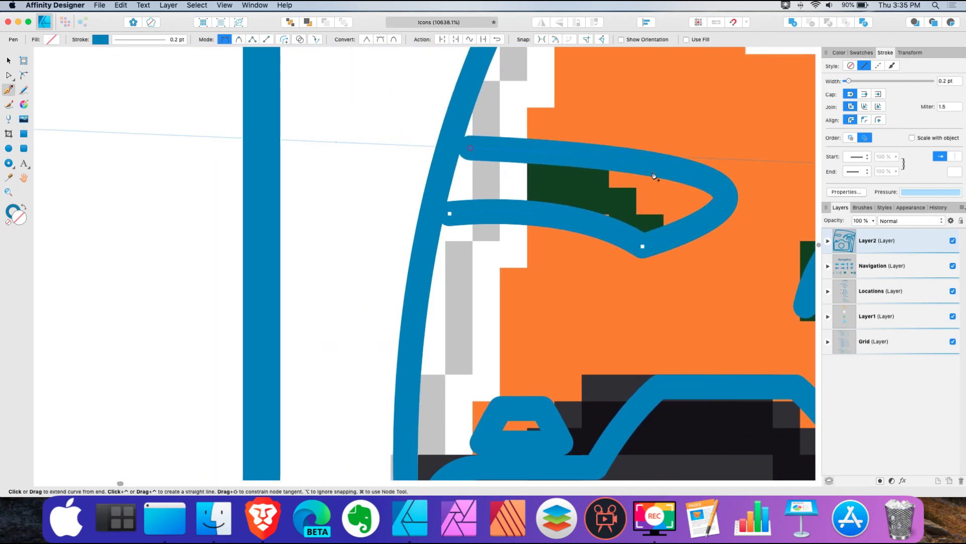
scroll(653, 176, "right", 12)
scroll(548, 196, "up", 2)
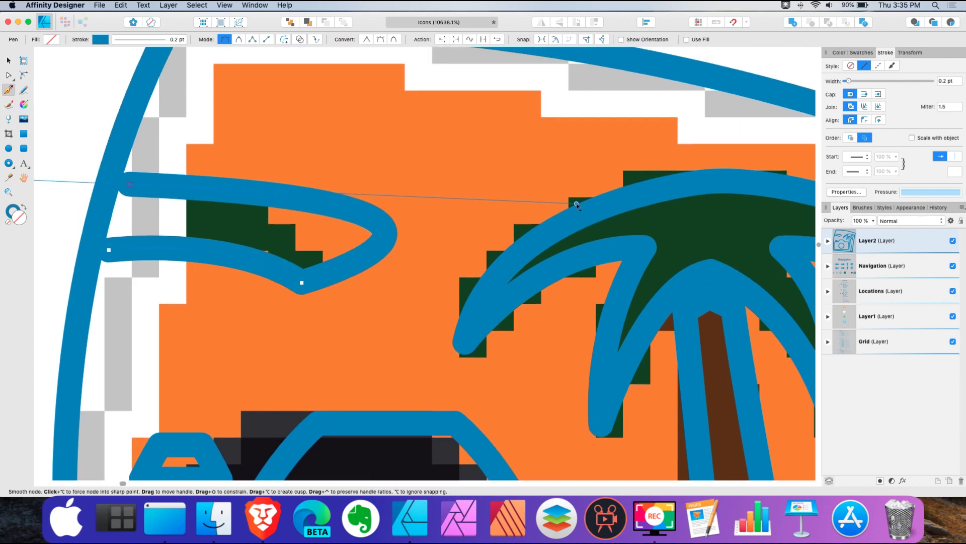
- Tighten the leaf's hook and its tip, close the outline, and fine-tune the lower curve
left_click_drag(577, 206, 311, 184)
scroll(168, 226, "left", 5)
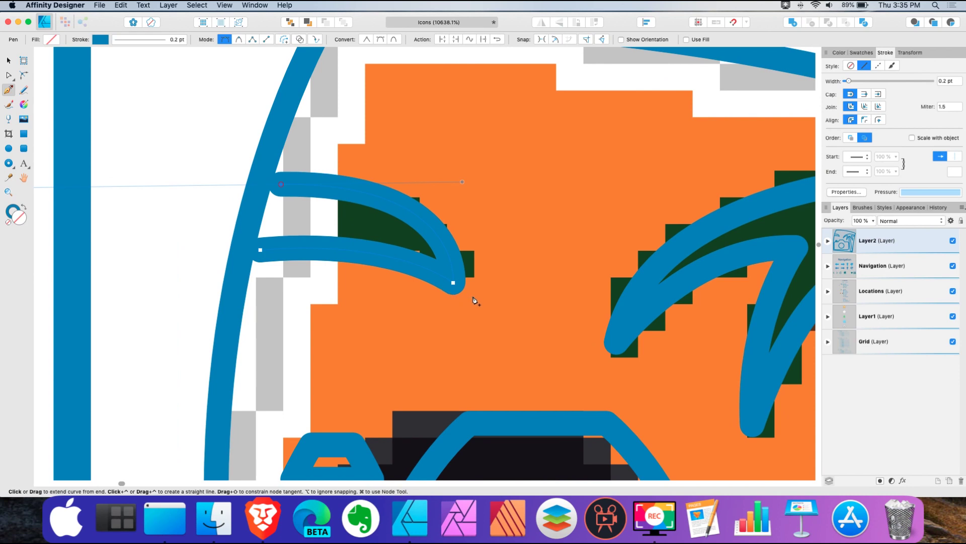
left_click_drag(475, 285, 455, 280)
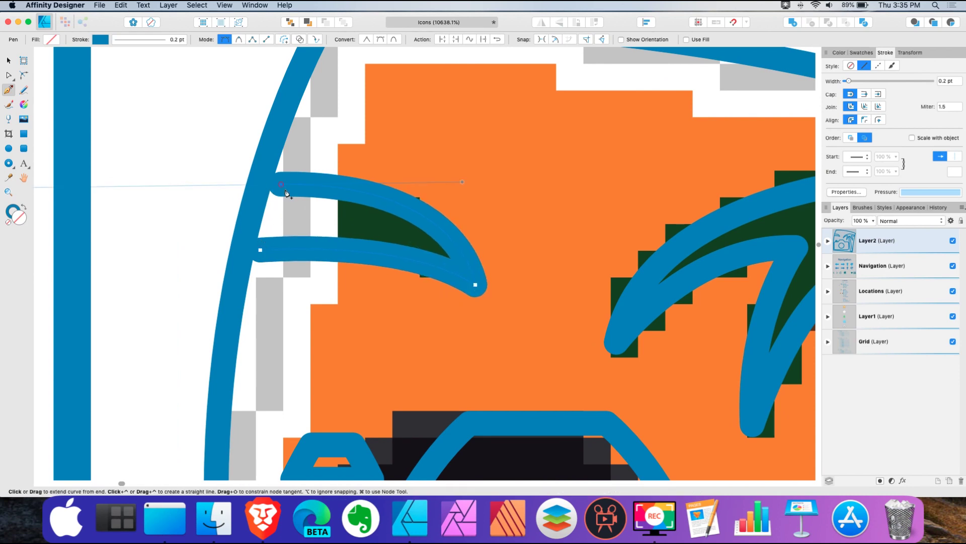
left_click(261, 250)
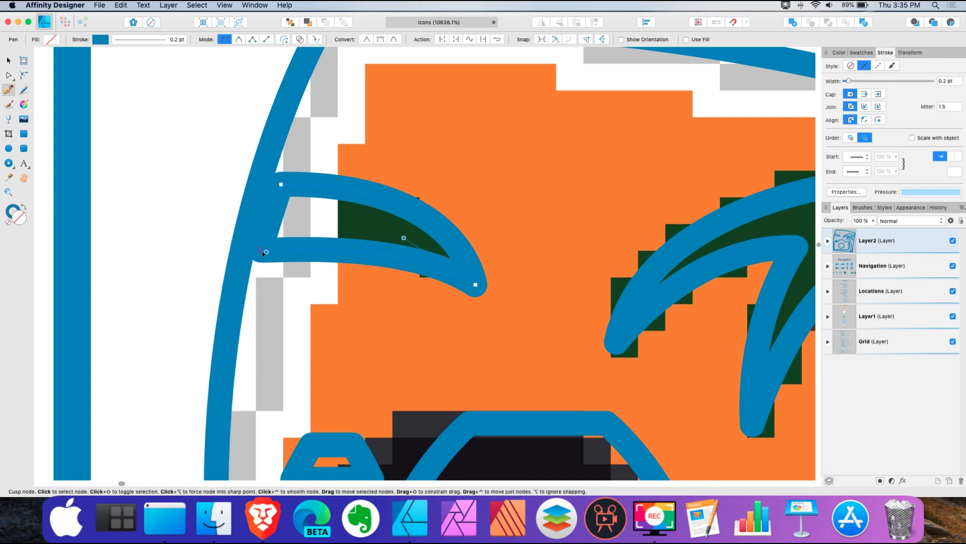
left_click_drag(269, 255, 269, 254)
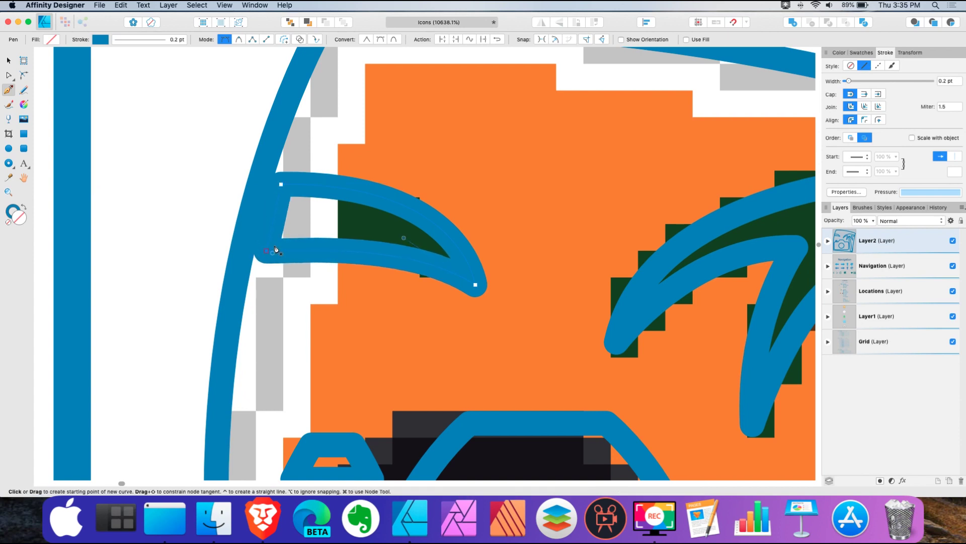
scroll(302, 254, "down", 5)
key("Escape")
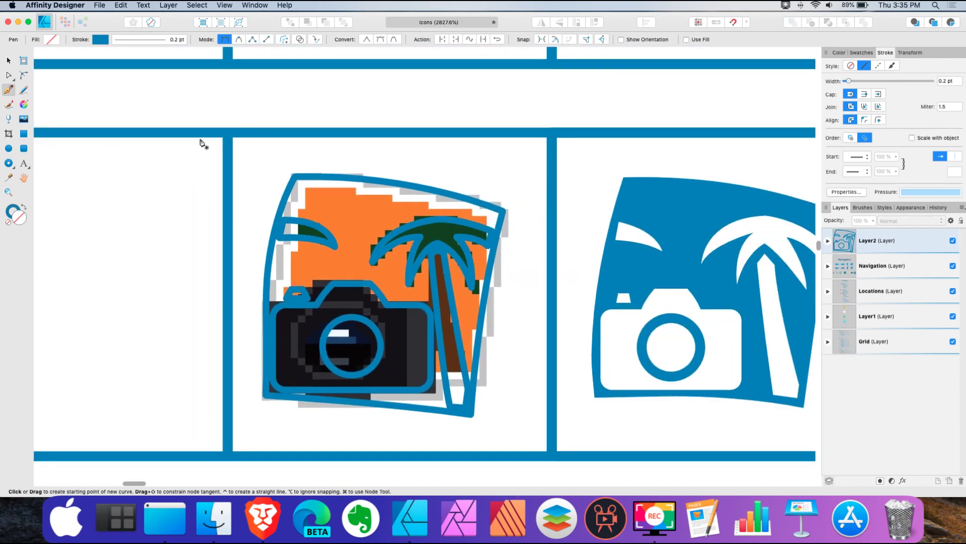
- Give the camera lens circle no fill and a magenta stroke
left_click(8, 60)
scroll(352, 318, "up", 1)
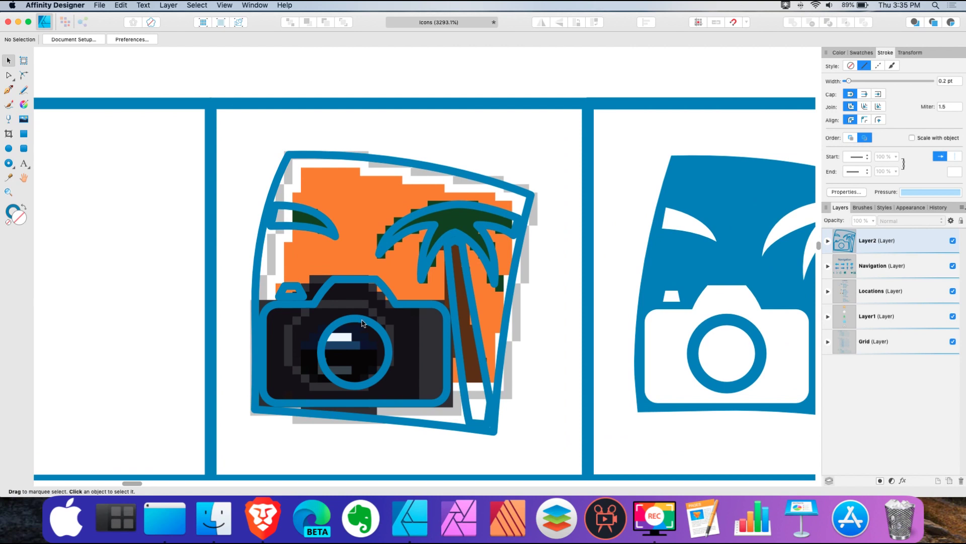
left_click(364, 322)
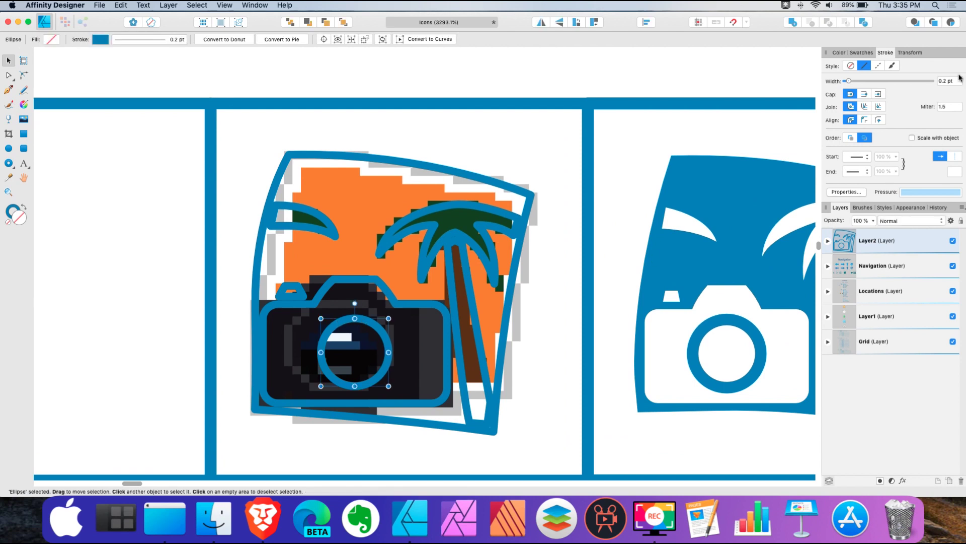
left_click(838, 53)
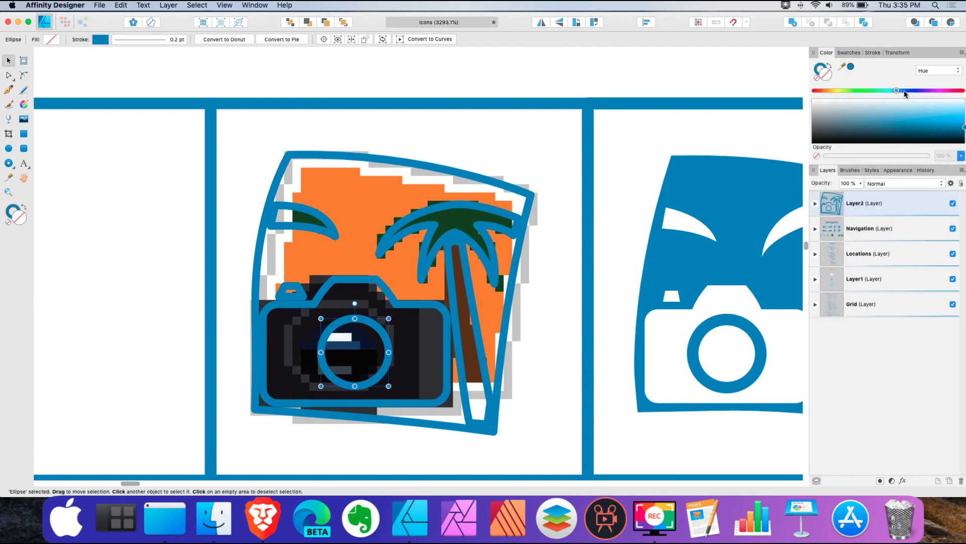
left_click(939, 91)
left_click(817, 77)
left_click(14, 207)
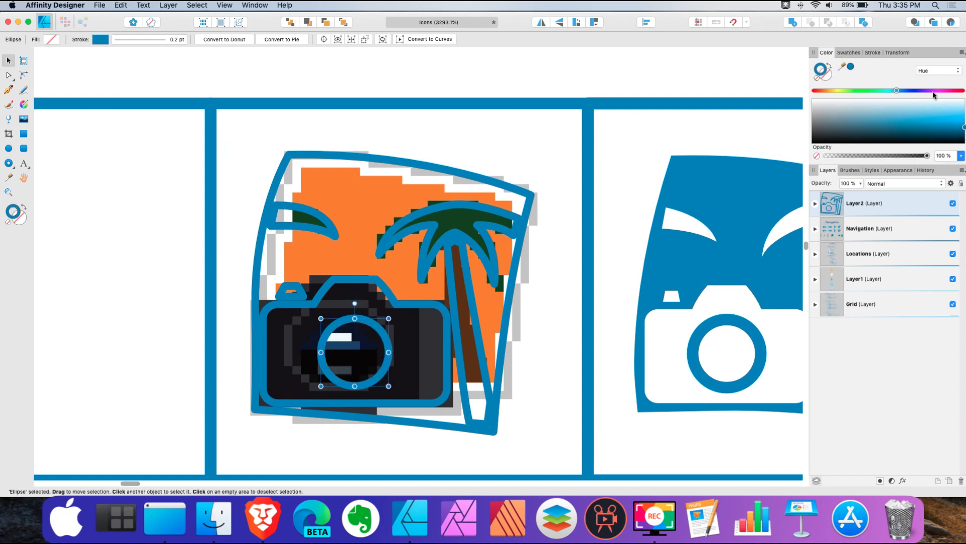
left_click(937, 91)
key("Escape")
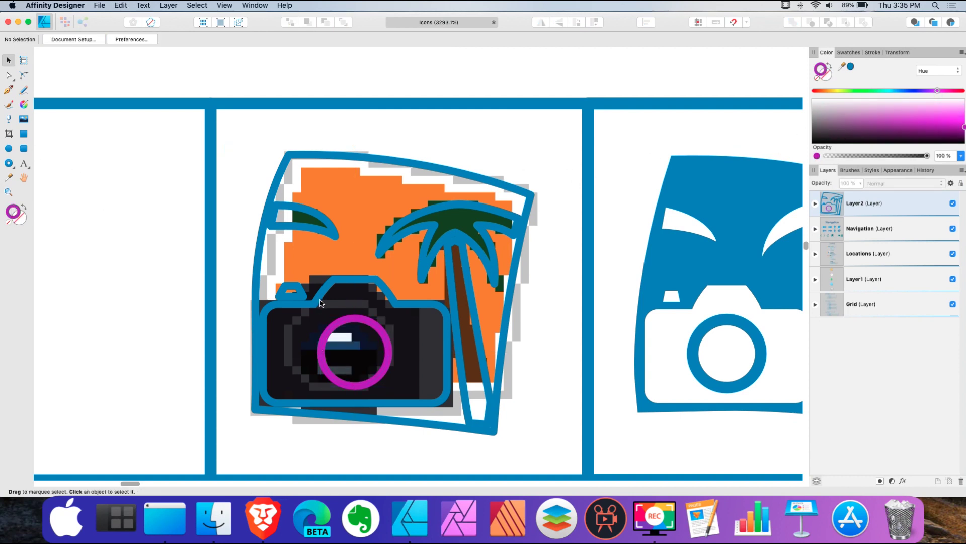
- Select the camera body and viewfinder, try a fill/stroke swap, then undo it
scroll(321, 302, "up", 3)
left_click(358, 274)
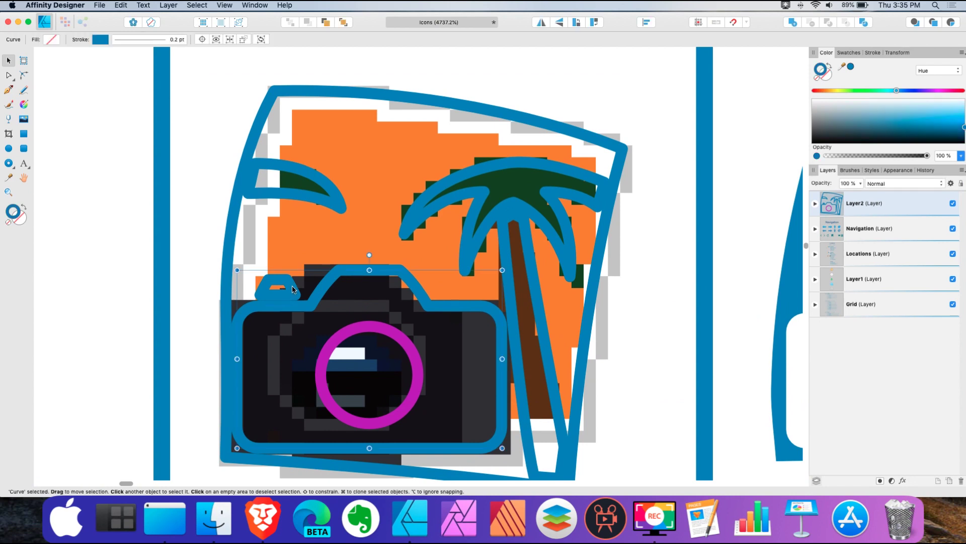
left_click(292, 290, "shift")
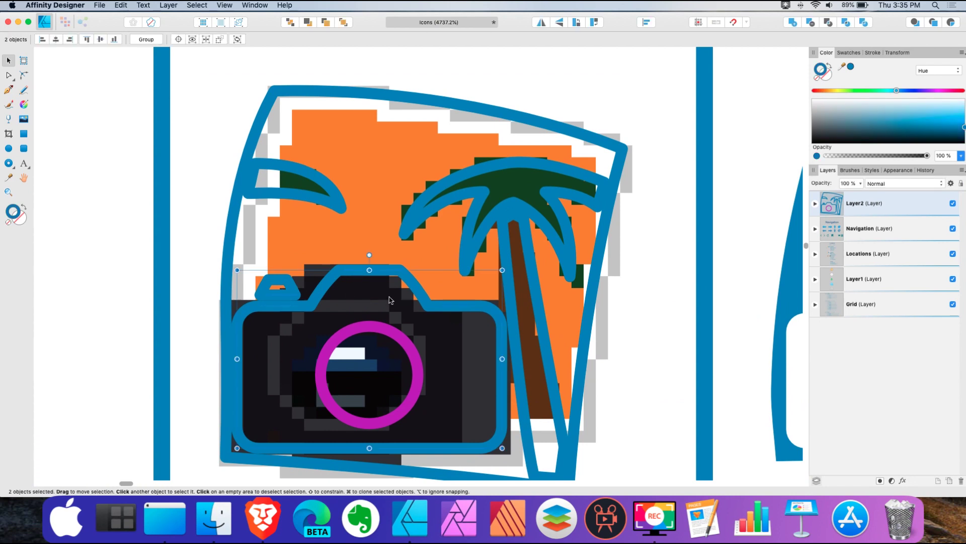
left_click(24, 208)
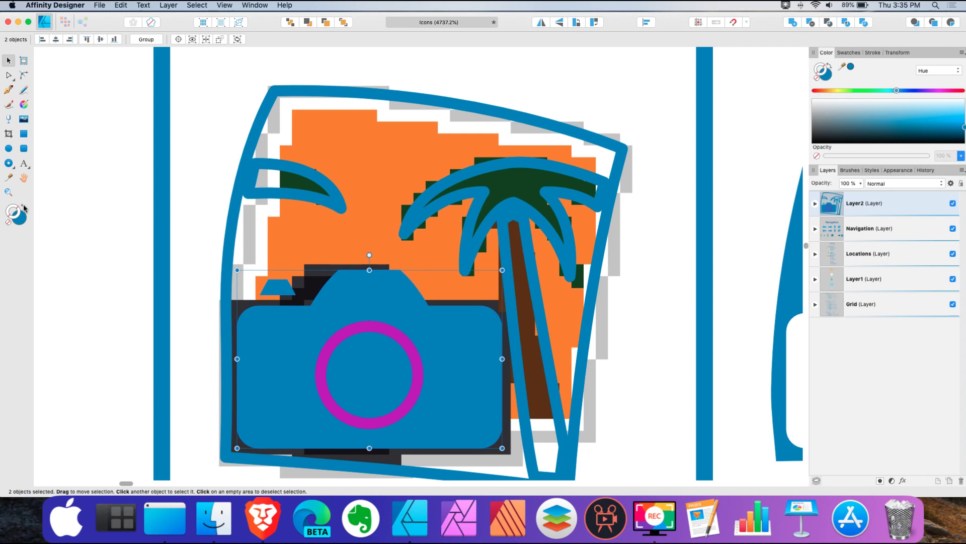
scroll(285, 295, "up", 5)
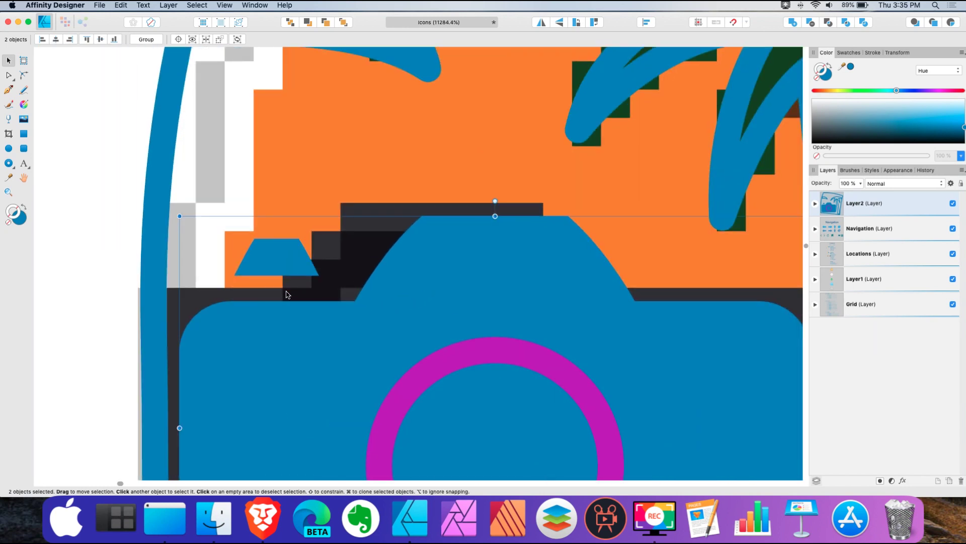
key("super+z")
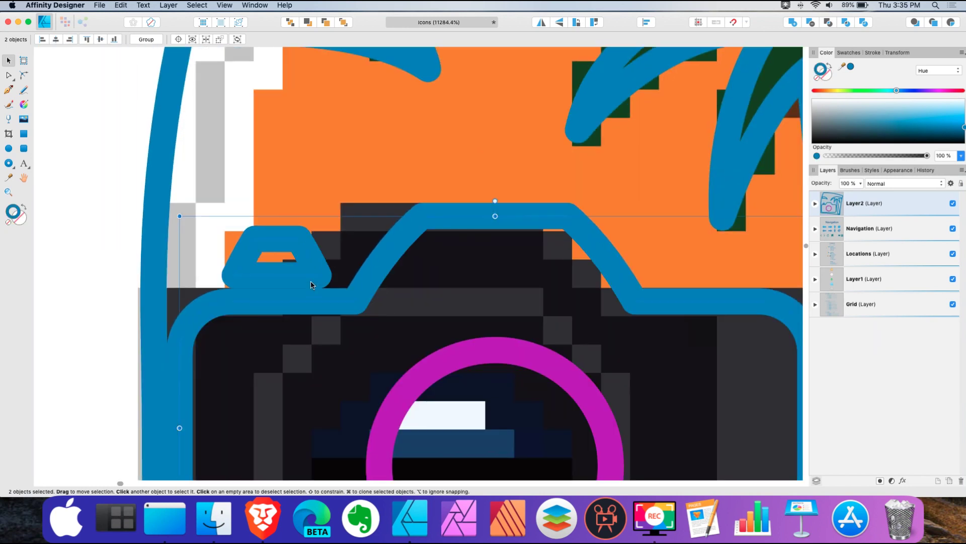
key("super+d")
key("super+z")
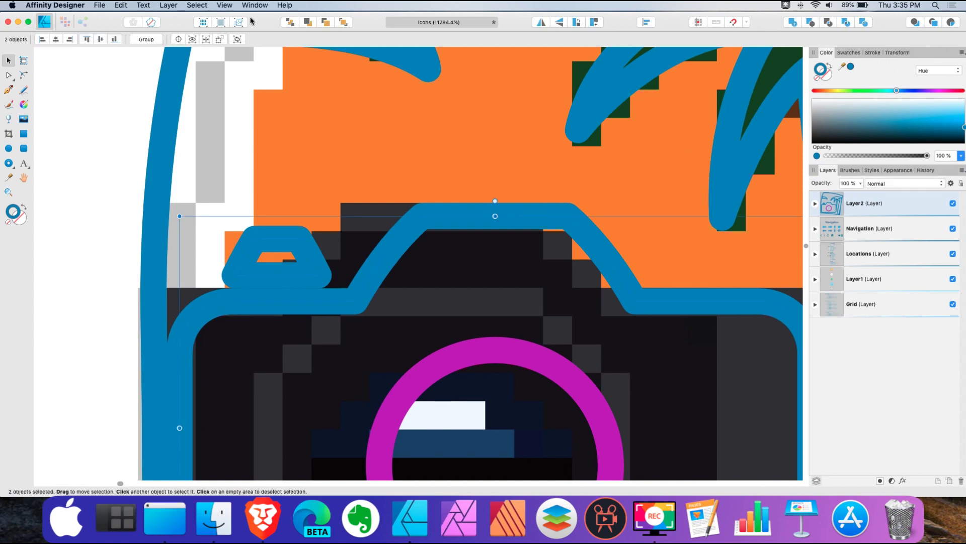
- Thin the camera outline to 0.1 pt, move the viewfinder down, and preview a solid fill
left_click(873, 53)
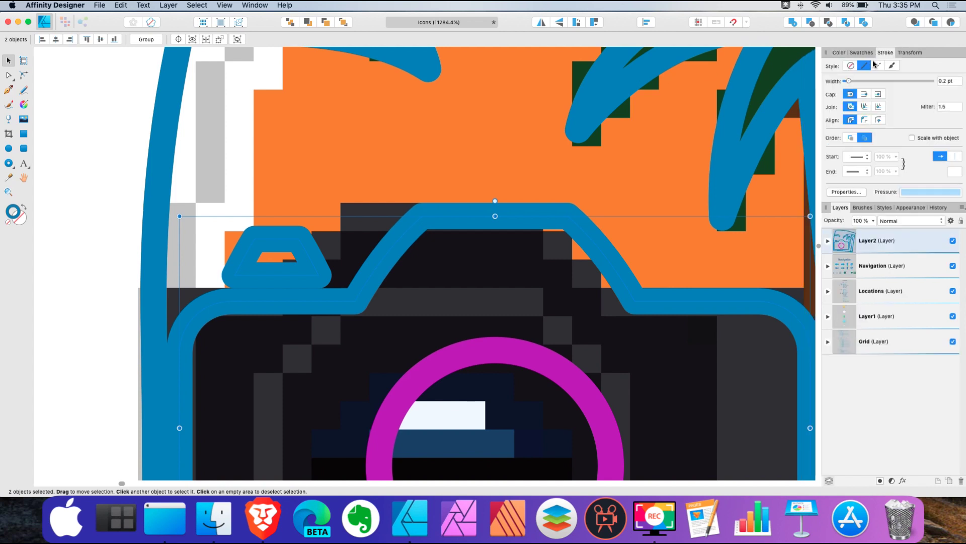
left_click_drag(848, 82, 847, 83)
left_click(283, 249)
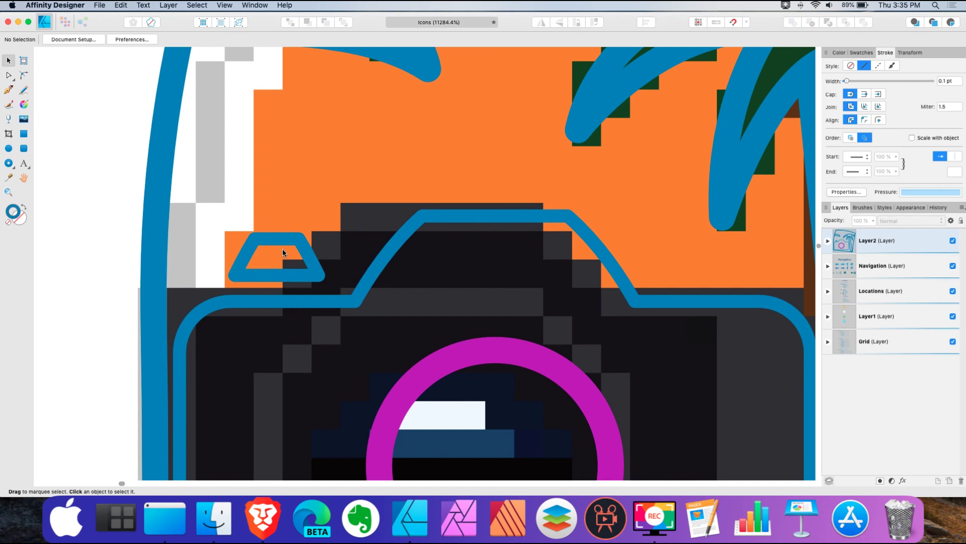
left_click_drag(289, 247, 289, 258)
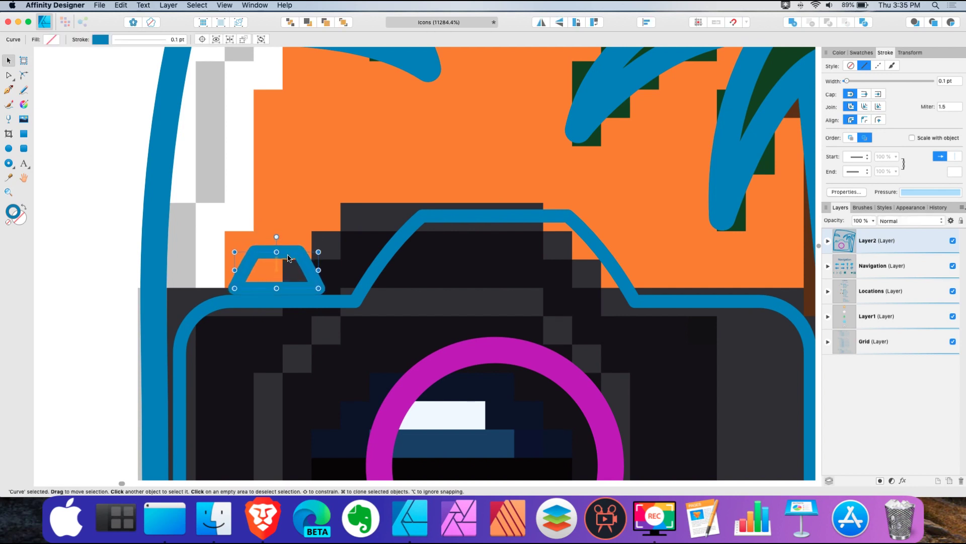
left_click(381, 267, "shift")
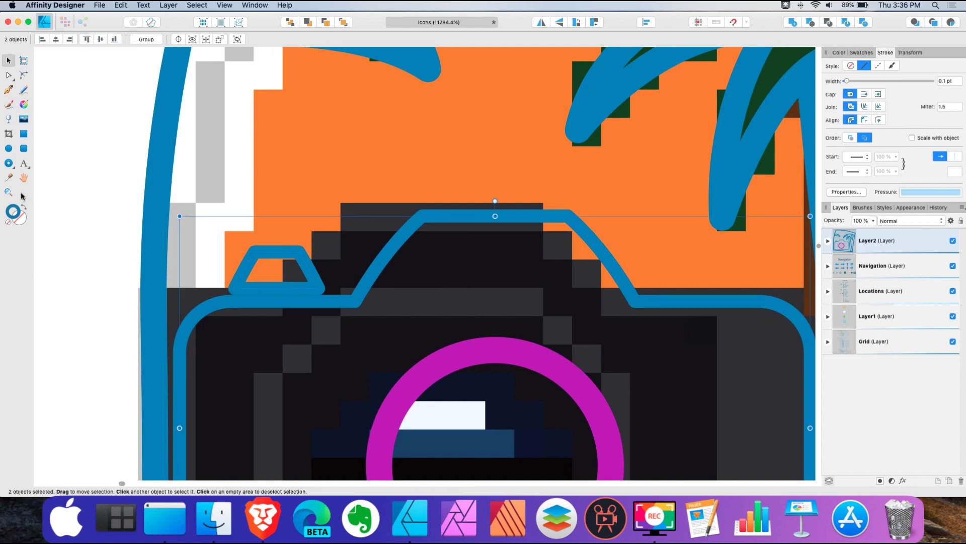
left_click(27, 209)
scroll(84, 262, "down", 3)
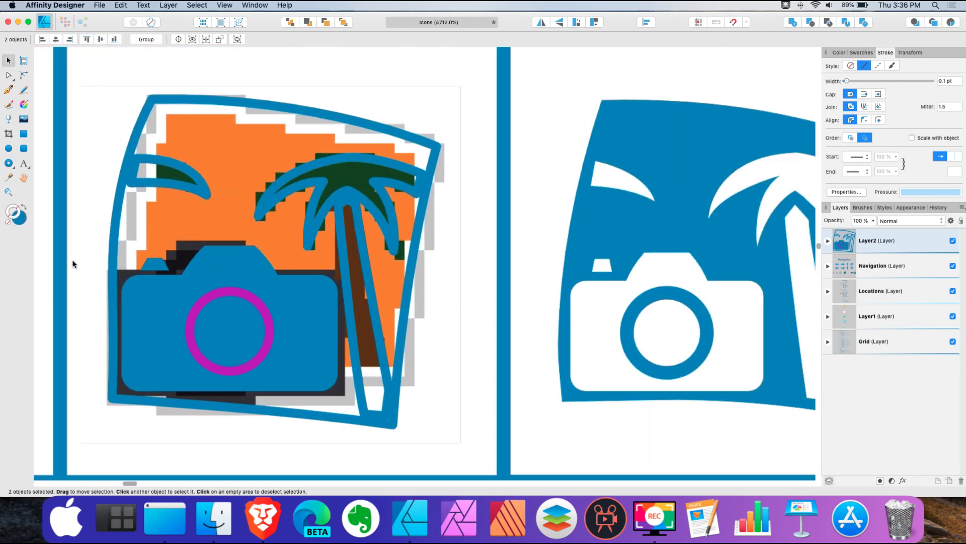
key("super+z")
key("super+shift+z")
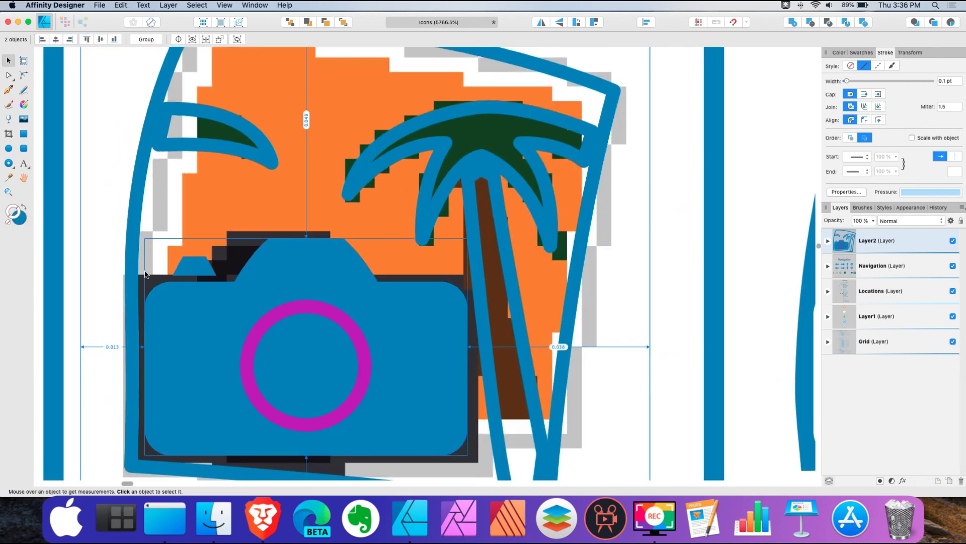
scroll(217, 280, "up", 4)
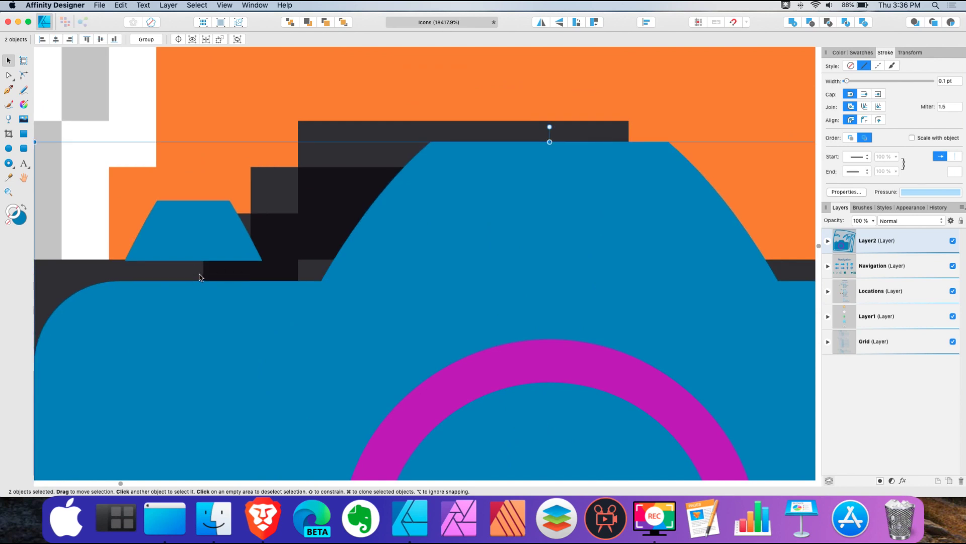
key("super+z")
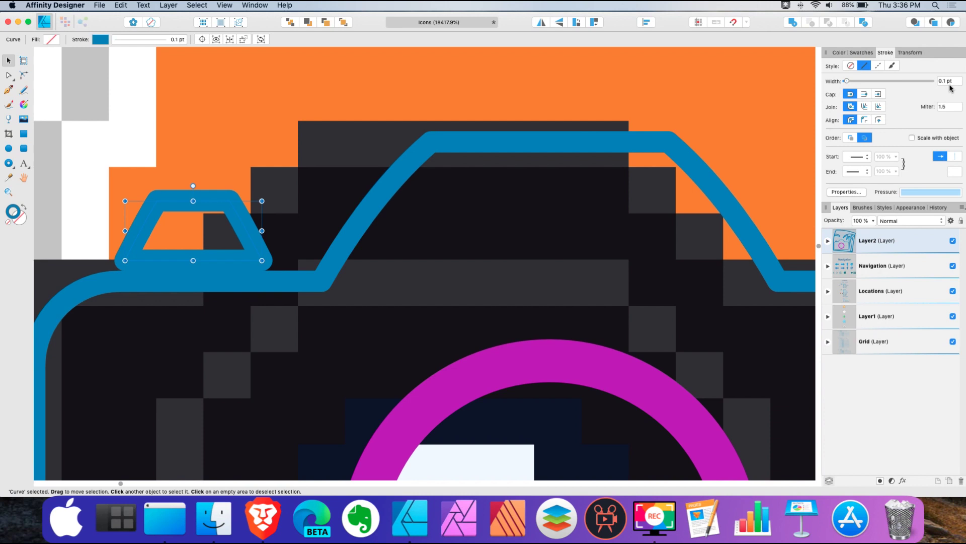
- Nudge the viewfinder up, restore the 0.2 pt stroke, and fill both camera shapes solid blue
key("Up")
key("super+a")
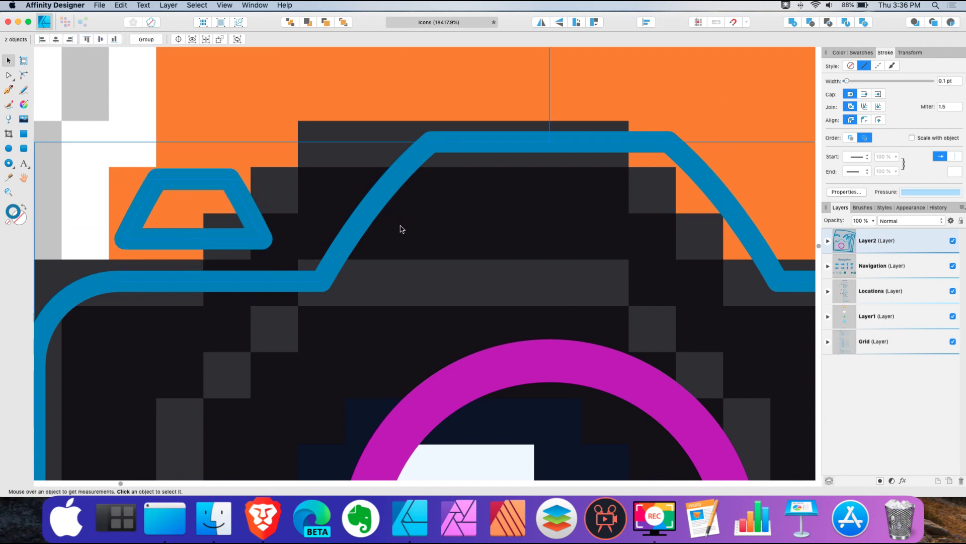
key("super+shift+v")
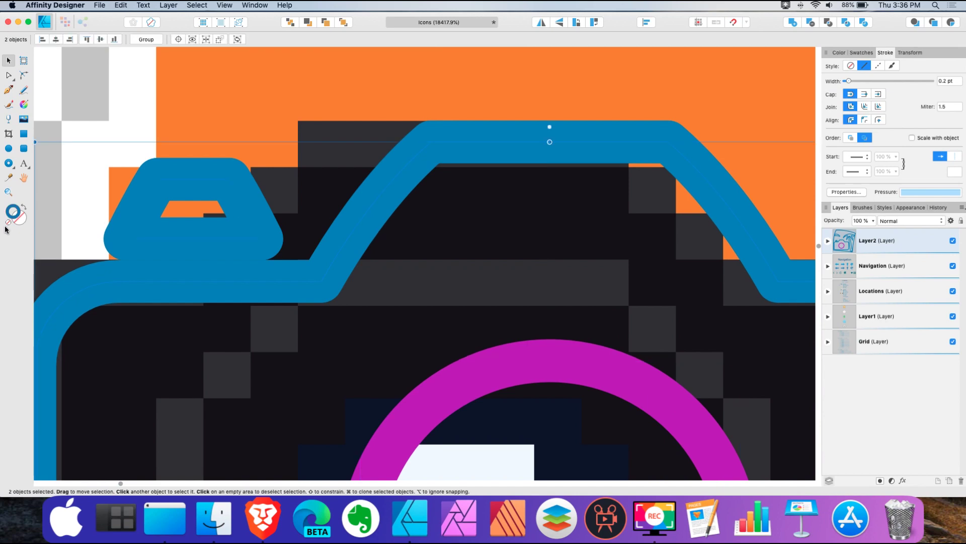
left_click(19, 211)
scroll(216, 287, "down", 5)
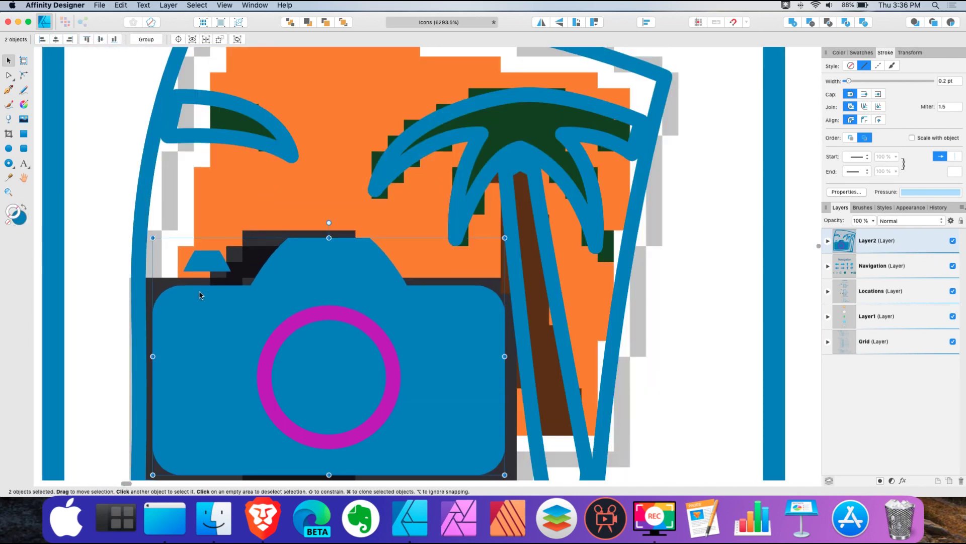
scroll(201, 296, "up", 2)
scroll(197, 299, "down", 3)
key("super+d")
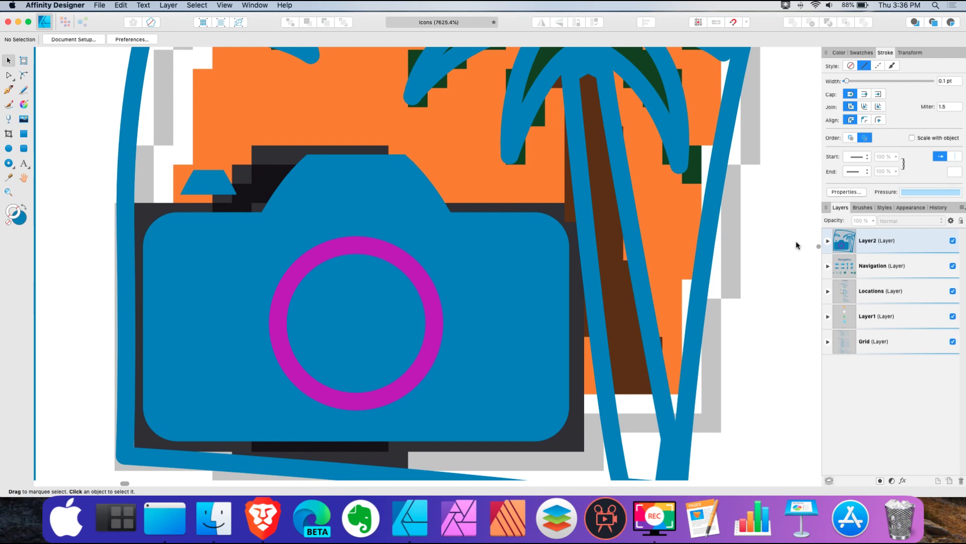
- Group the camera body and viewfinder curves in Layer2
left_click(828, 242)
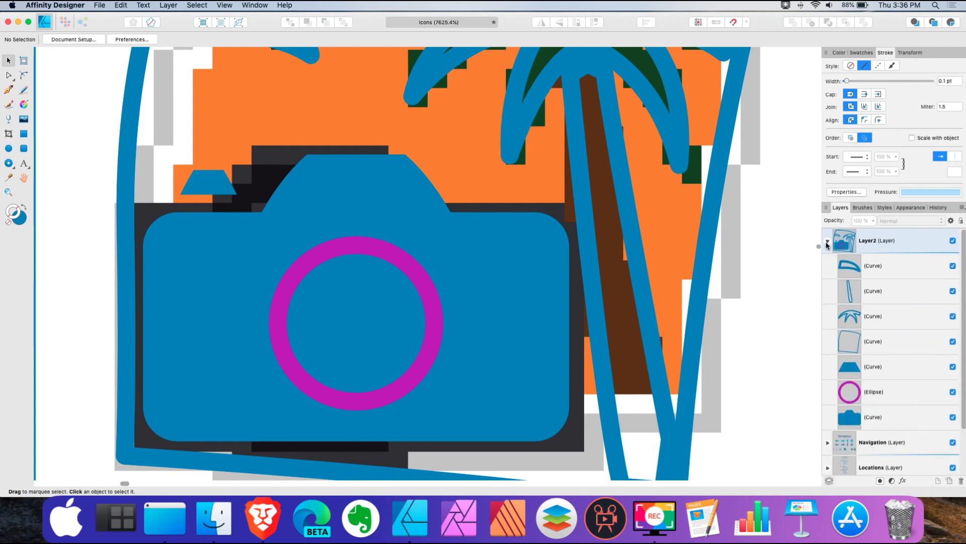
left_click(388, 211)
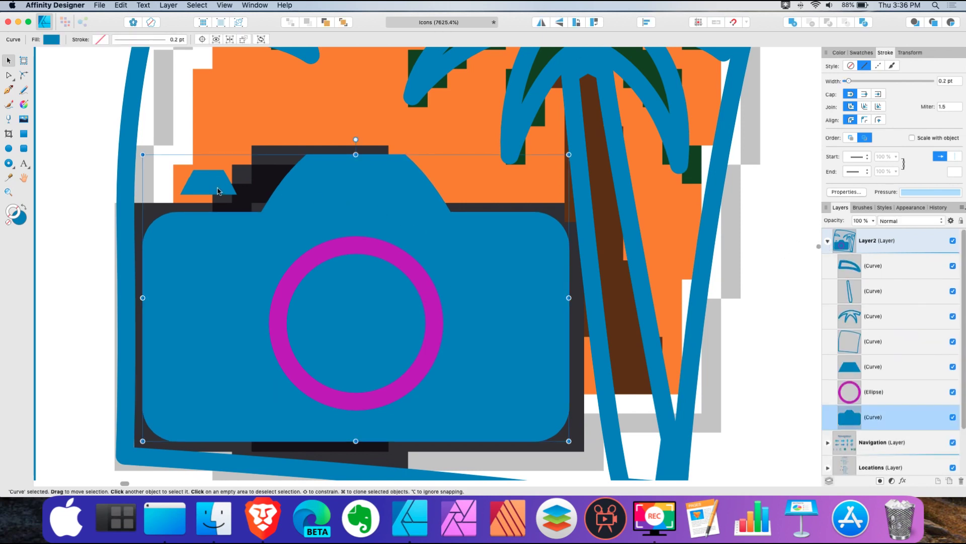
left_click(219, 191, "shift")
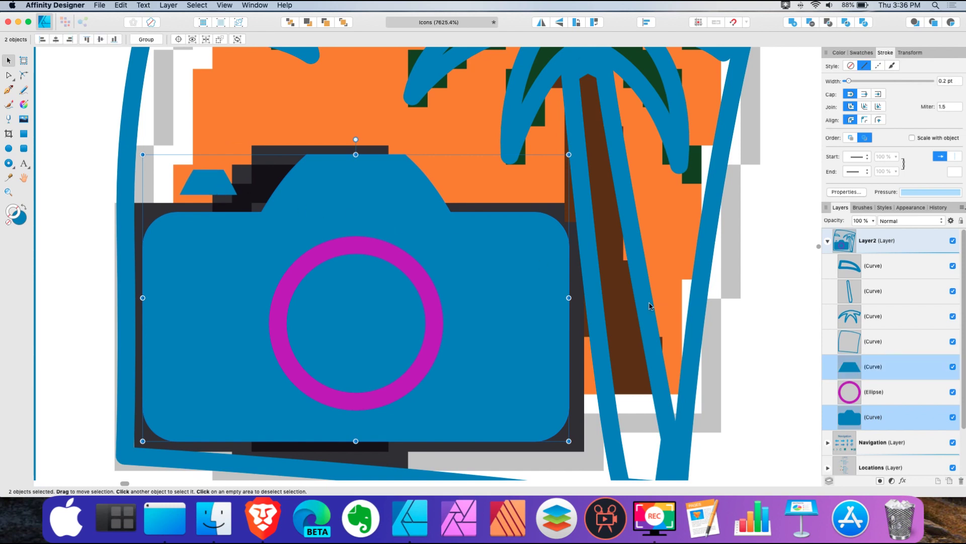
key("super+g")
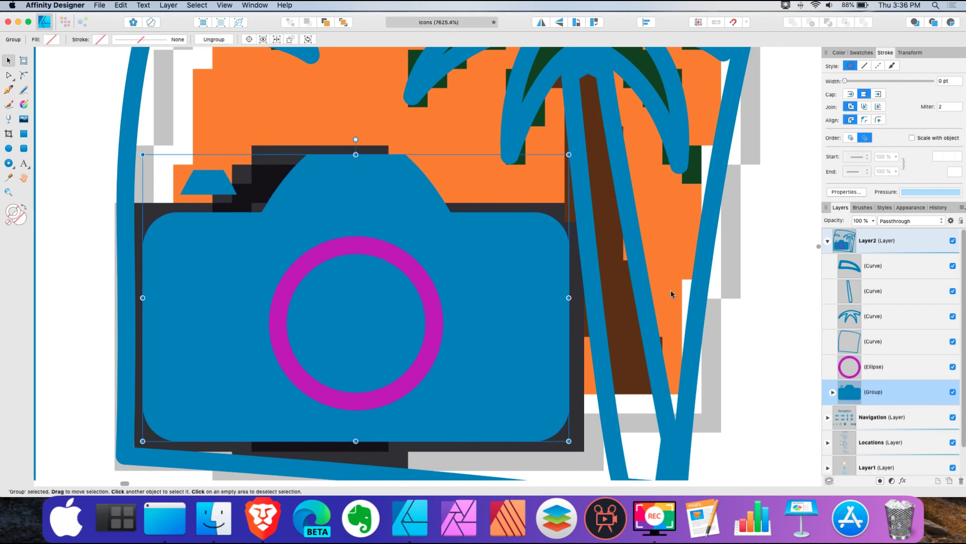
- Set the lens ring ellipse's blend mode to Erase
left_click(888, 371)
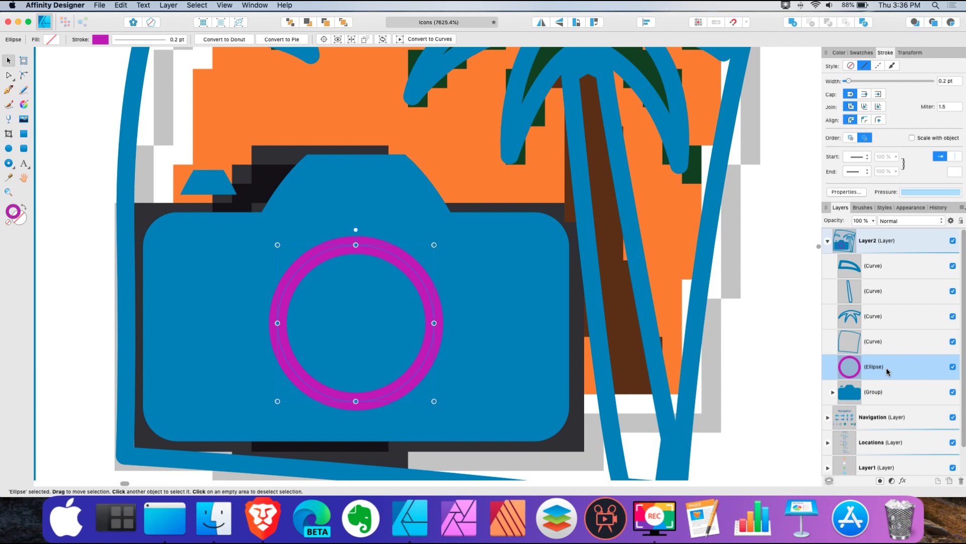
left_click(940, 222)
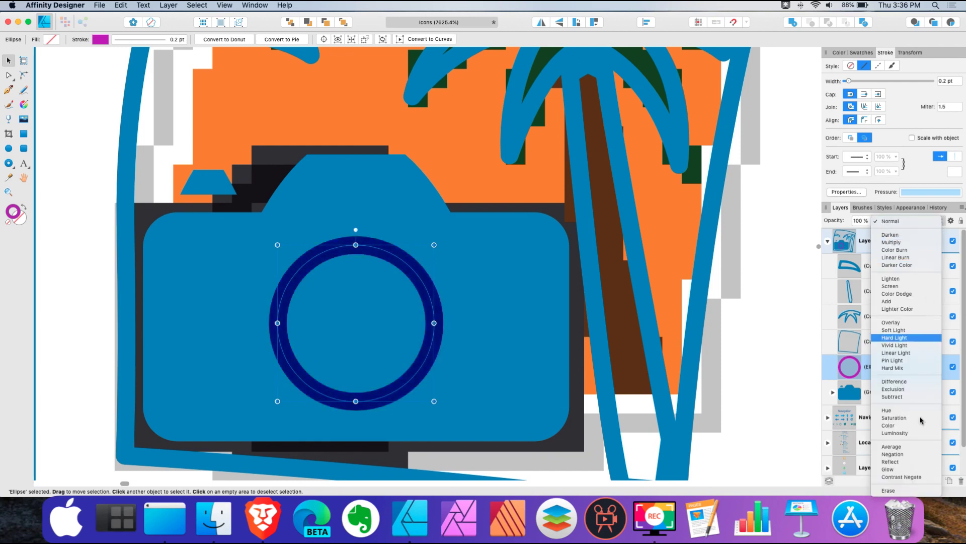
left_click(899, 491)
left_click(820, 445)
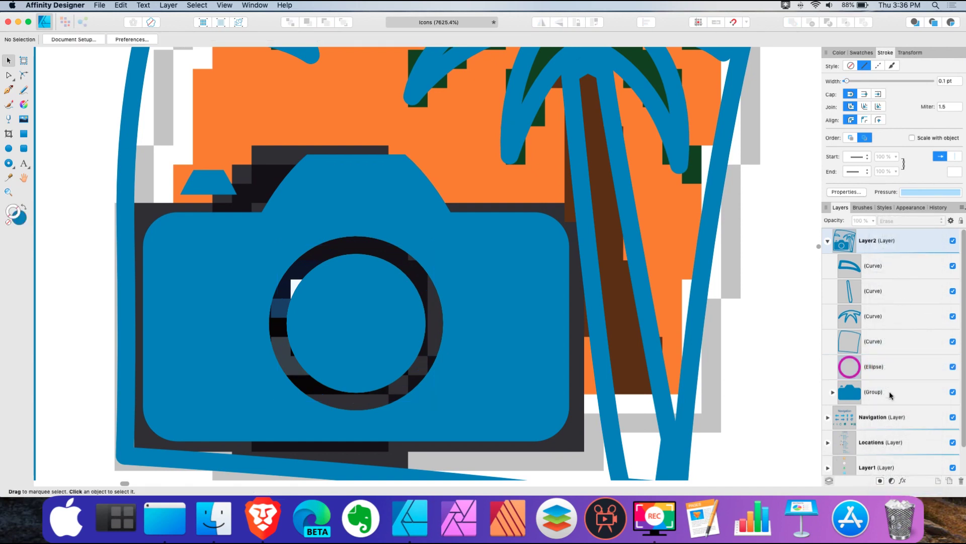
- Move the lens ring and camera group to the top of Layer2 and group them together
left_click(893, 367)
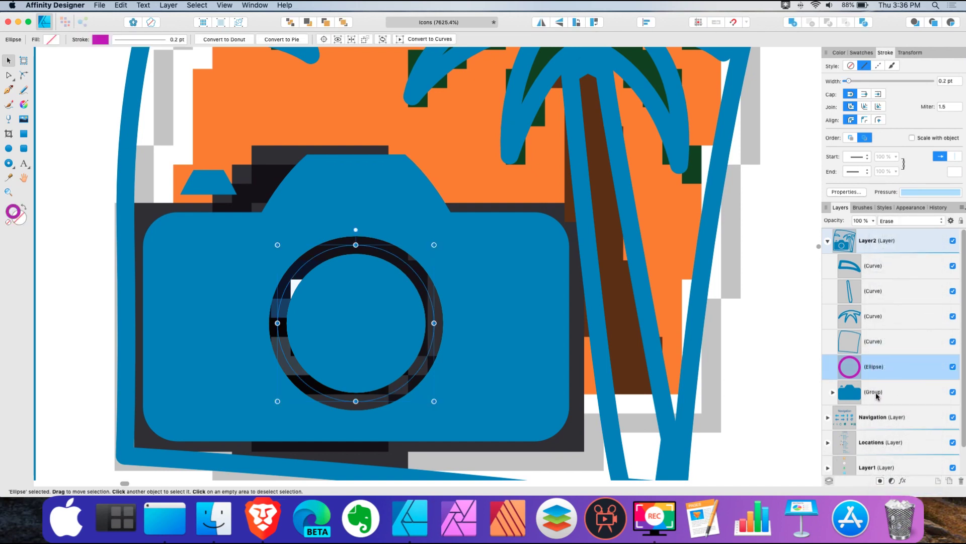
left_click(877, 396, "shift")
left_click_drag(875, 382, 873, 256)
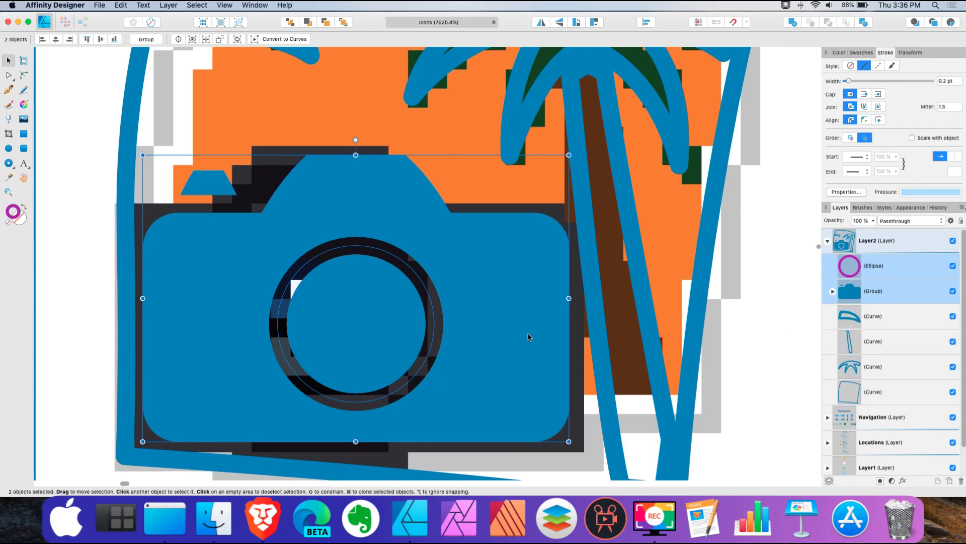
scroll(528, 337, "down", 5)
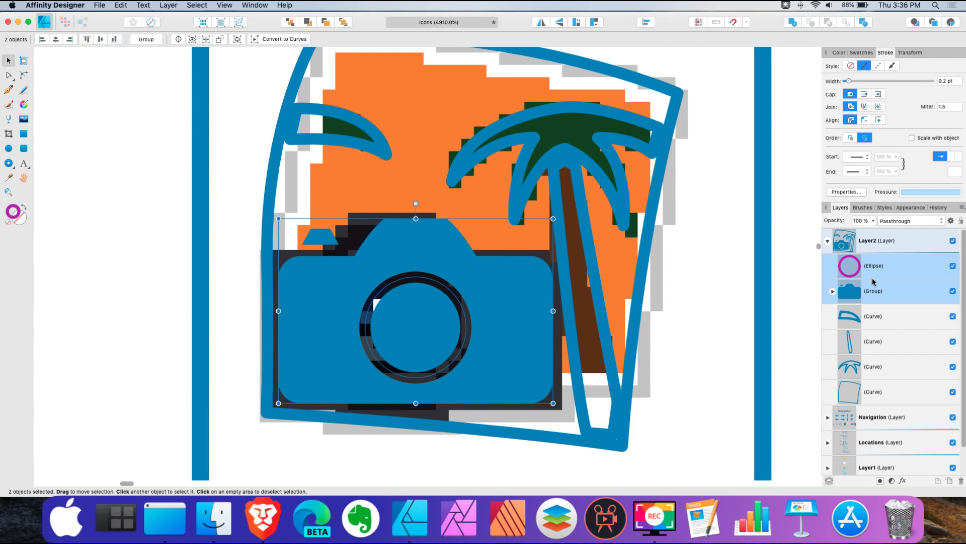
key("super+g")
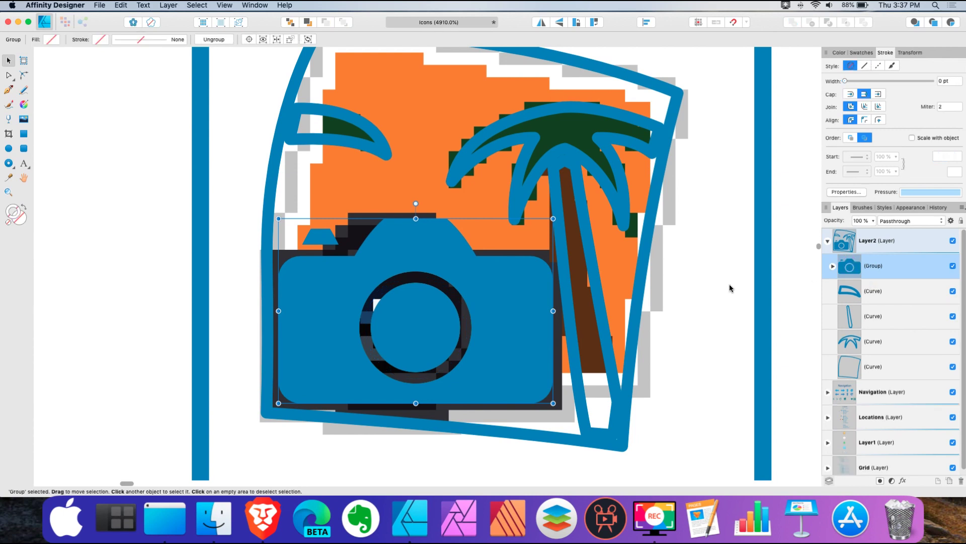
left_click(704, 288)
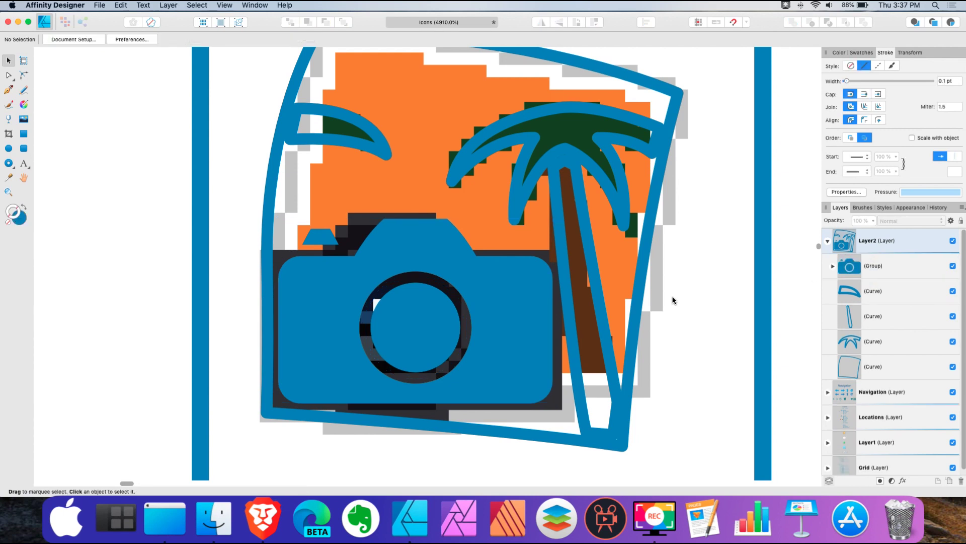
- Fill the three palm outlines solid blue and group them, then fill the background shape solid blue
left_click(884, 291)
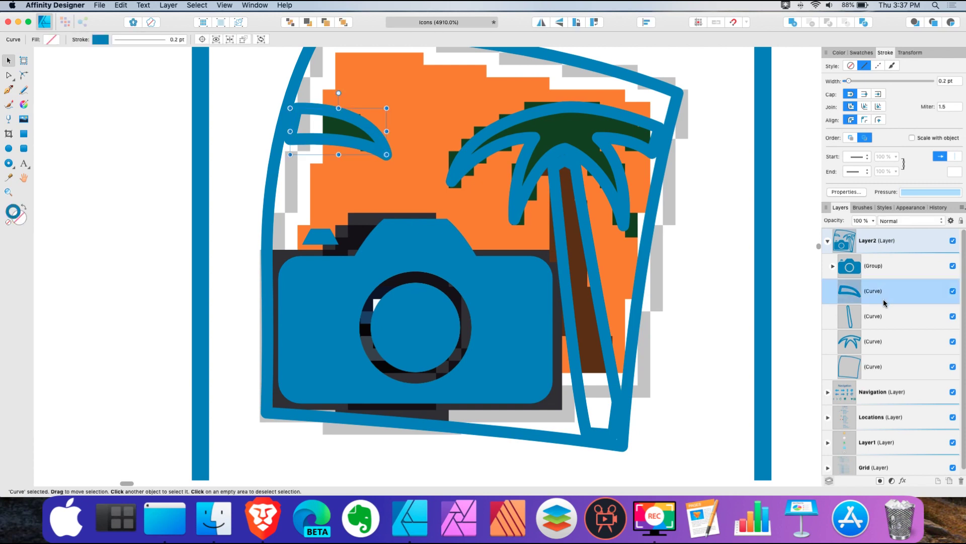
left_click(880, 338, "shift")
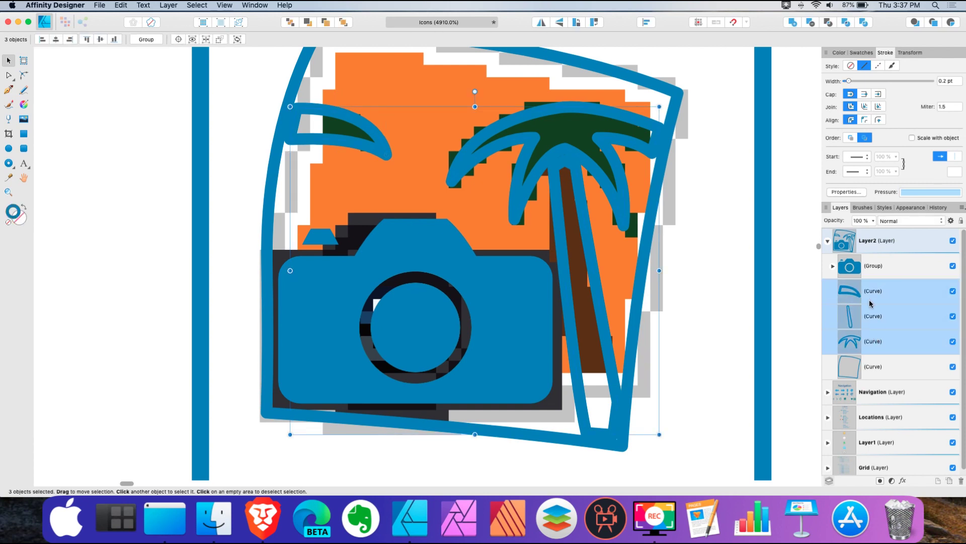
left_click(24, 211)
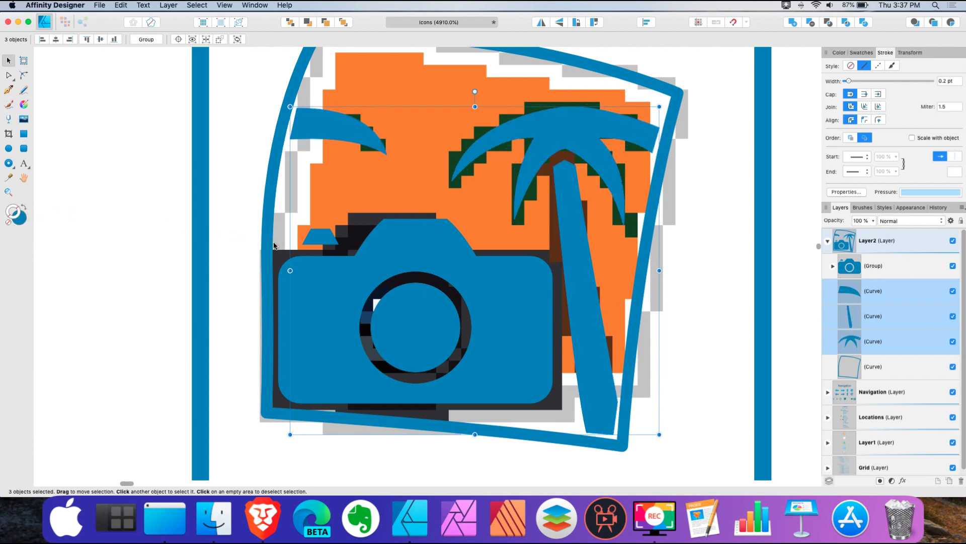
key("super+g")
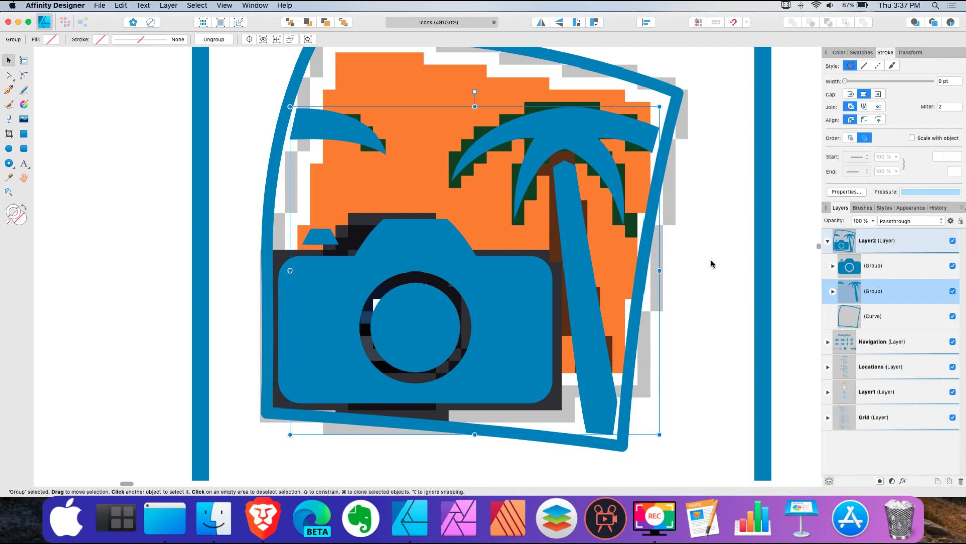
left_click(870, 318)
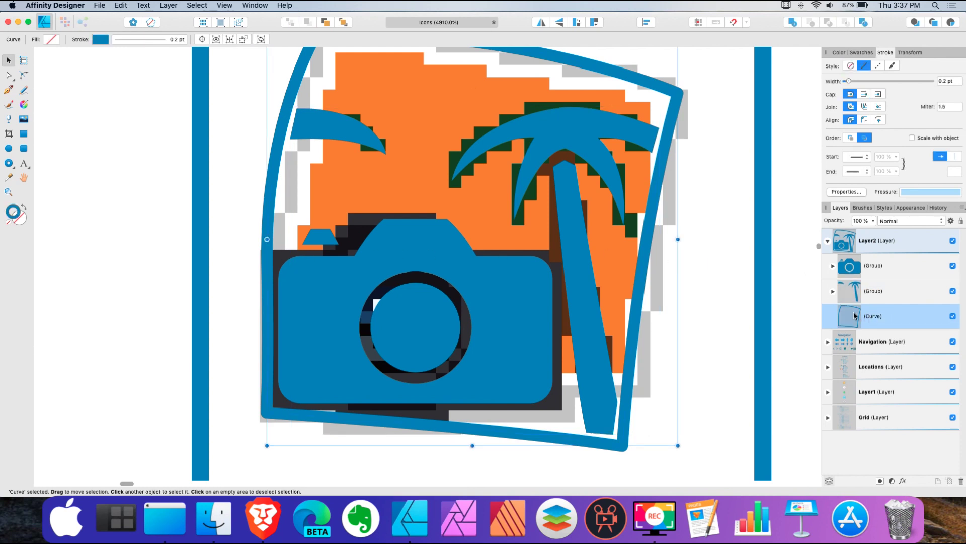
left_click(24, 208)
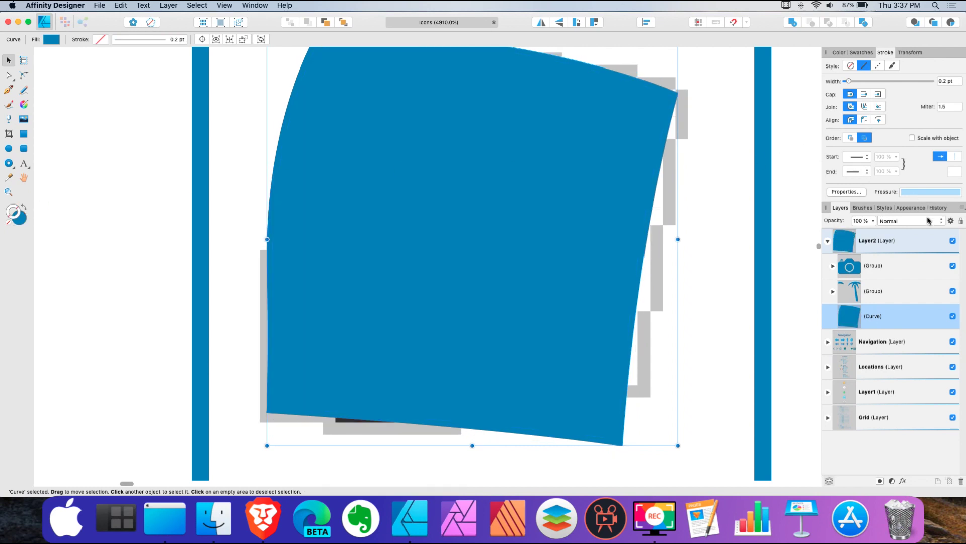
- Set the palm and camera groups to Erase blend and hide the Locations pixel layer
left_click(910, 290)
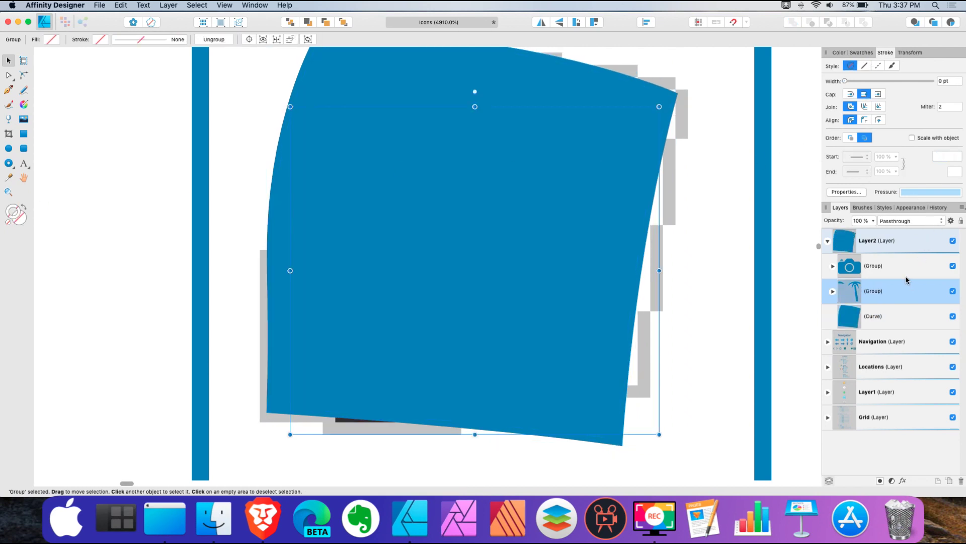
left_click(942, 222)
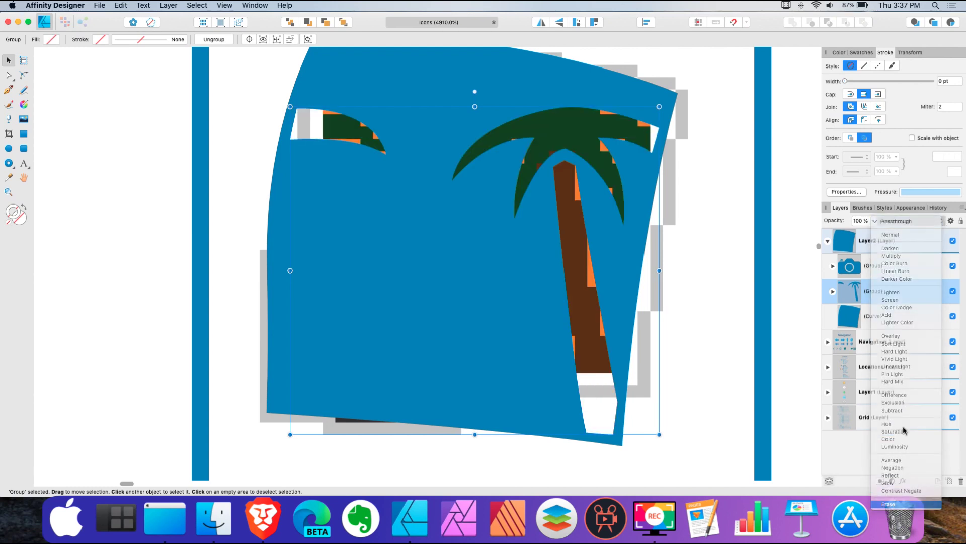
key("Escape")
left_click(912, 266)
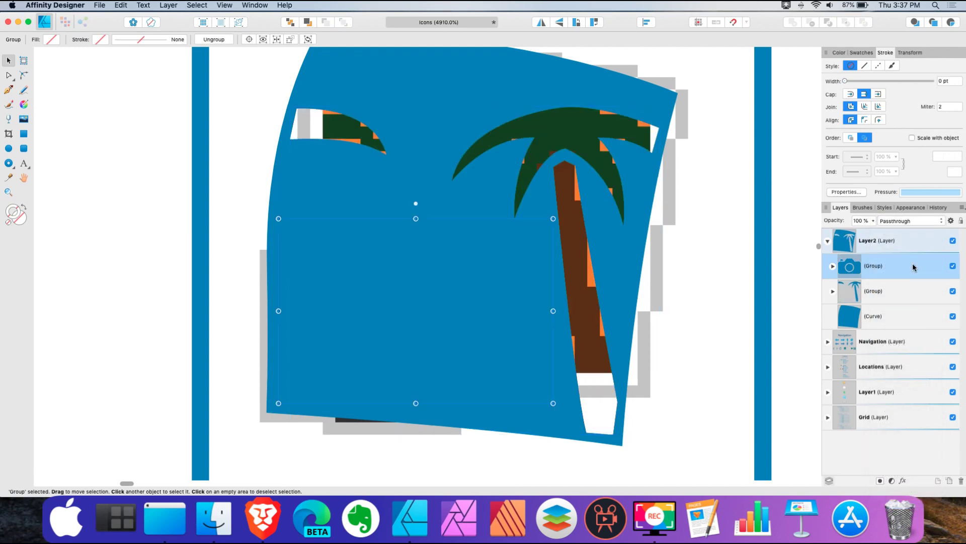
left_click(942, 222)
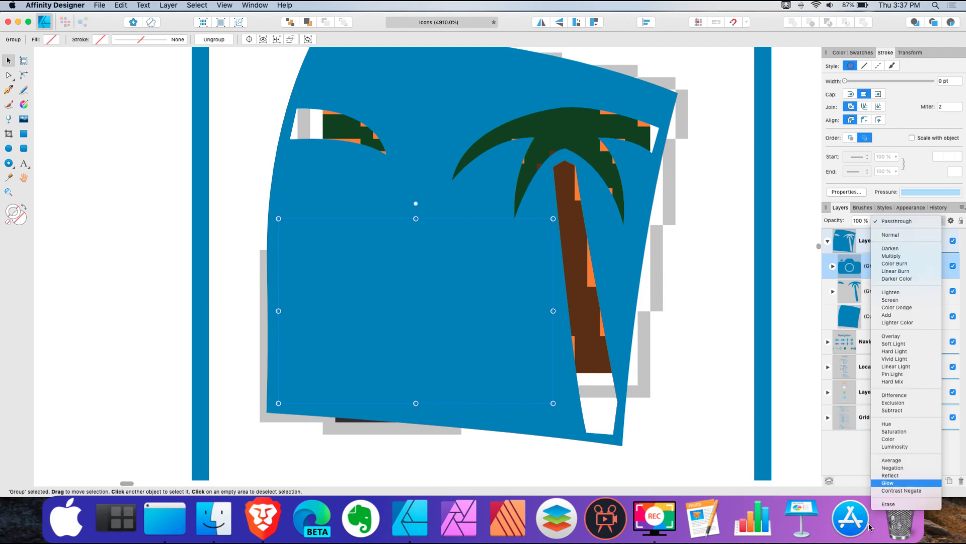
left_click(901, 504)
key("Escape")
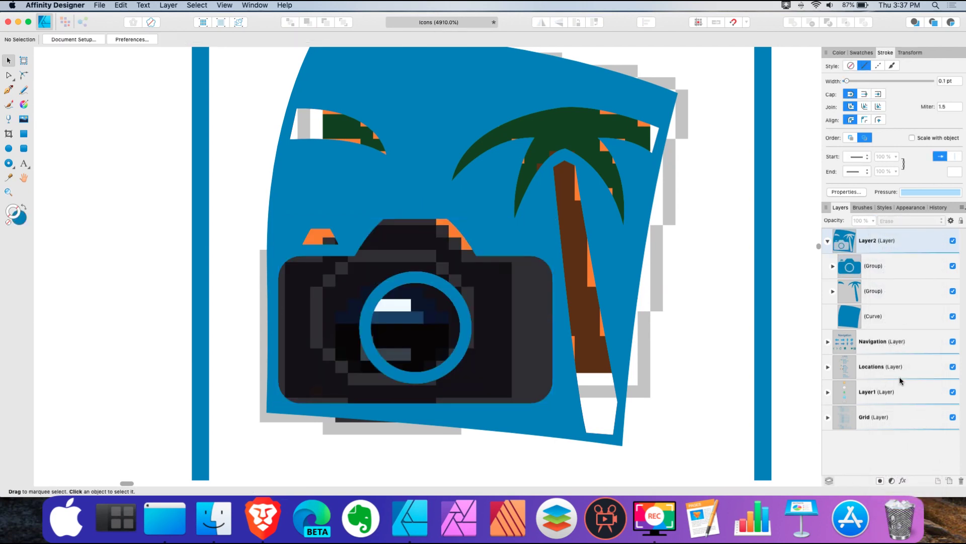
left_click(953, 367)
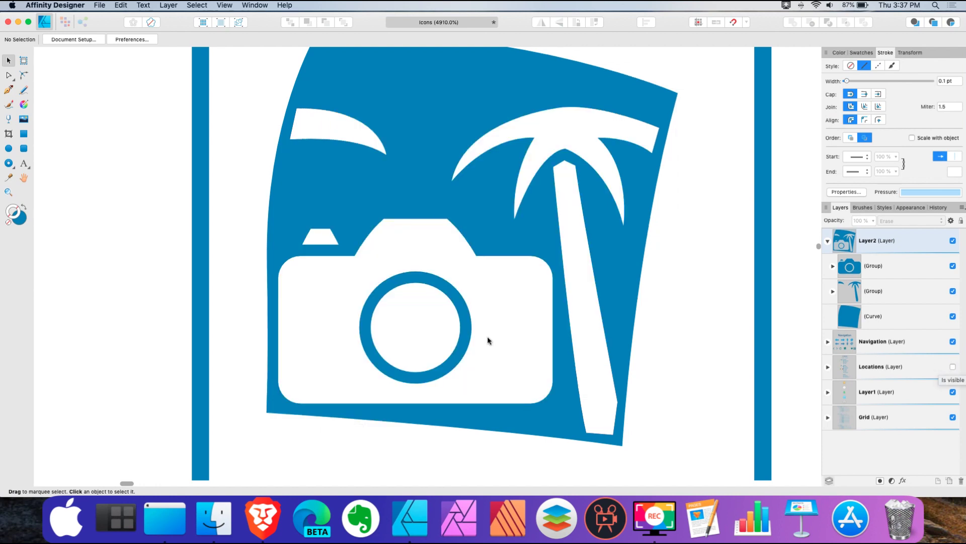
scroll(487, 338, "down", 3)
scroll(573, 334, "down", 1)
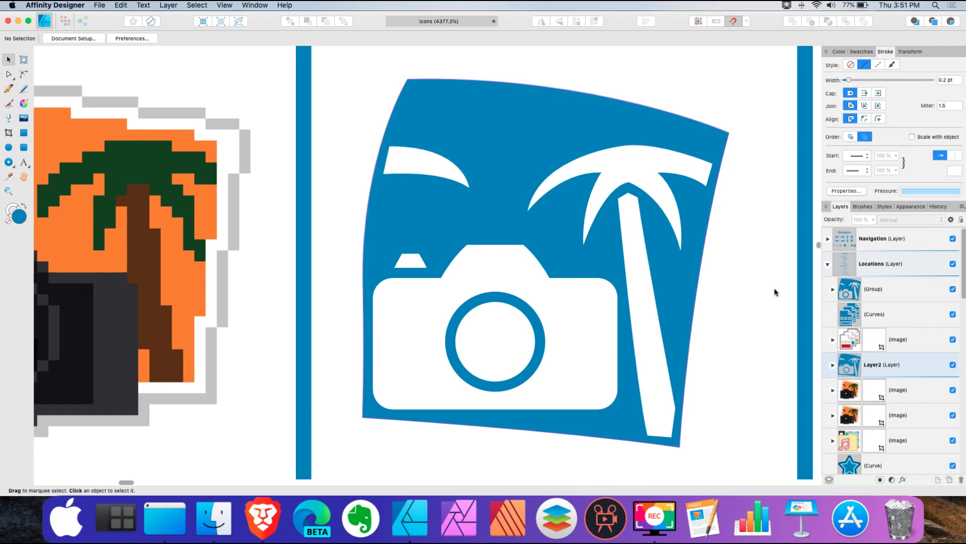
- Expand Layer2 to list the camera group, palm group and blue frame curve
left_click(833, 365)
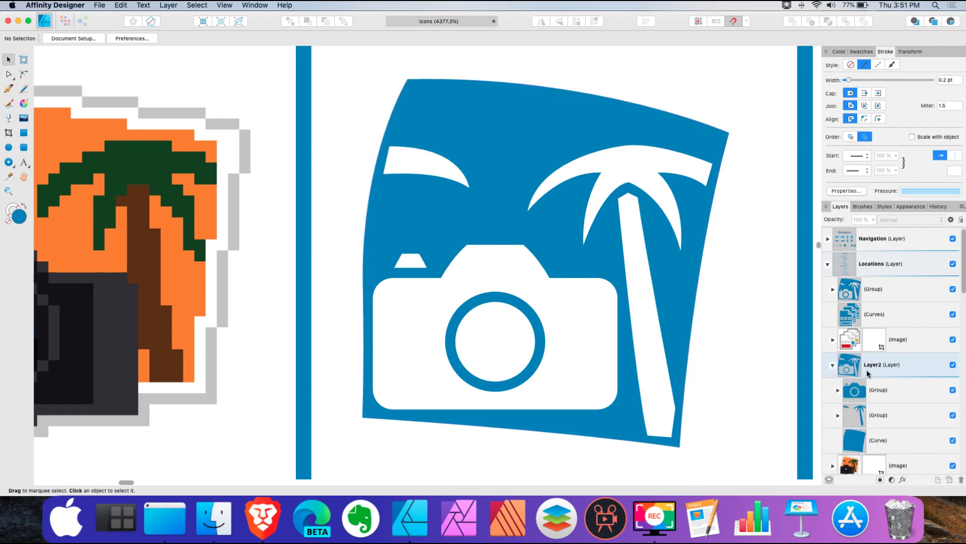
- Shift the camera cut-out group down-left and scale it up toward the upper right
left_click(892, 389)
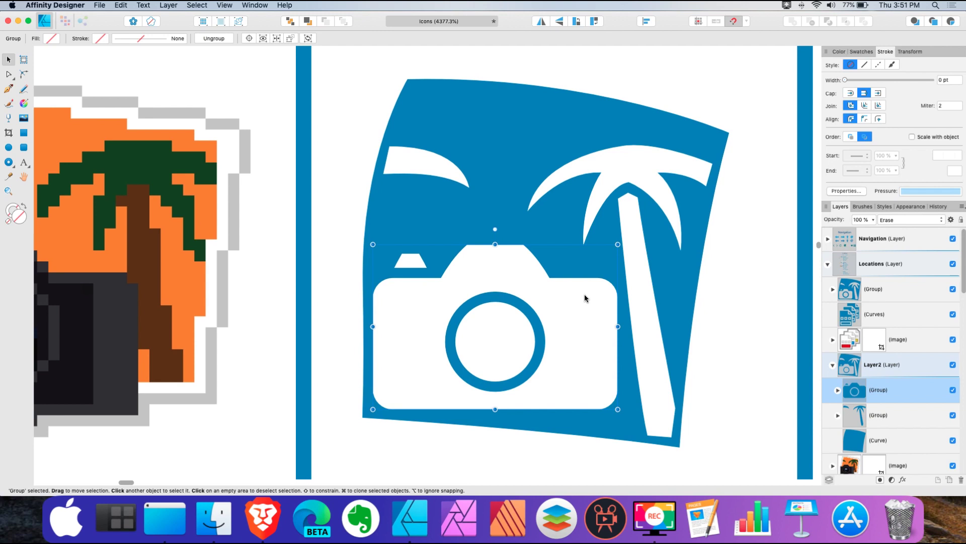
left_click_drag(584, 296, 539, 333)
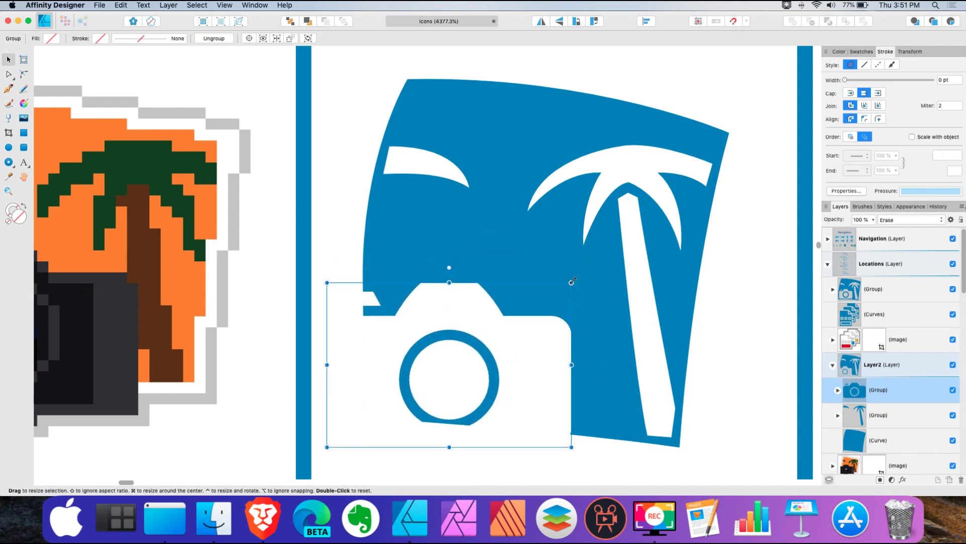
left_click_drag(572, 282, 616, 251)
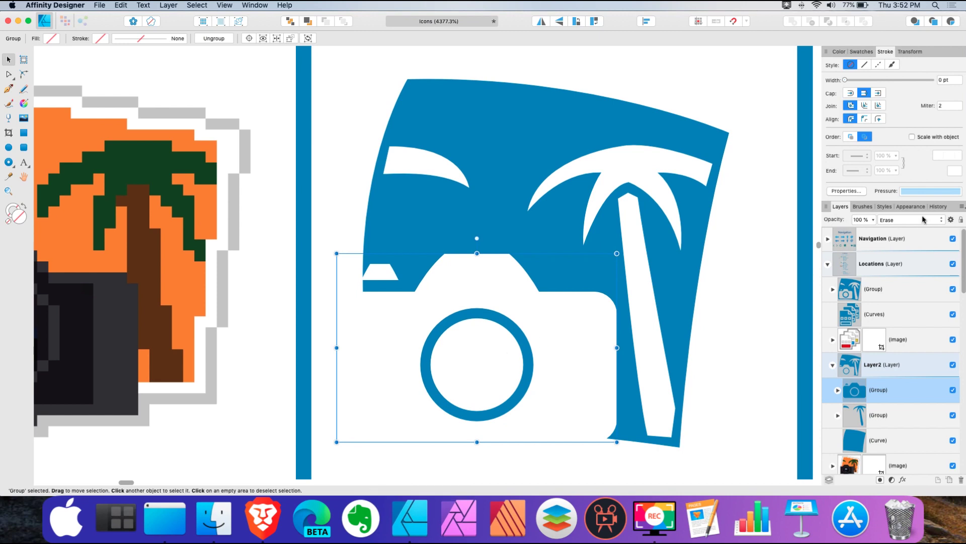
left_click(943, 222)
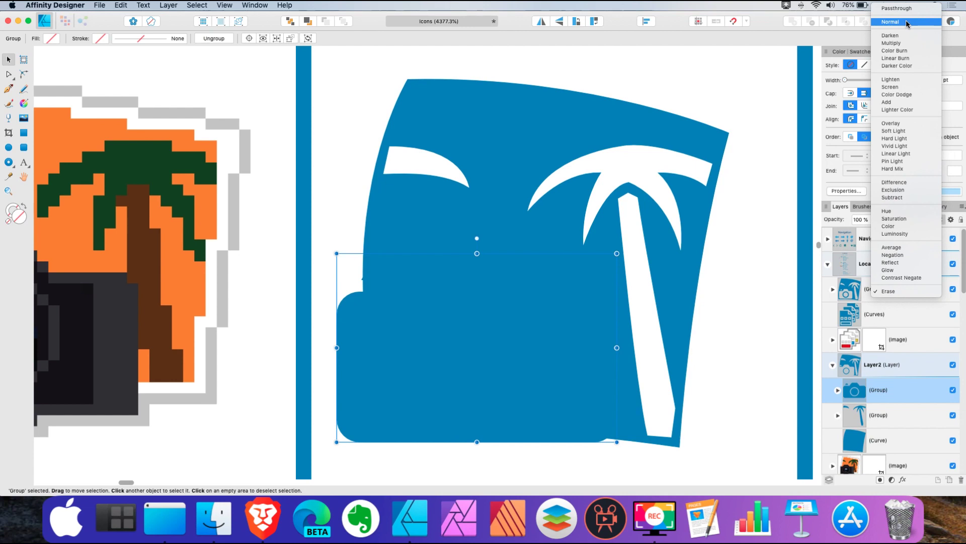
- Return the camera group to Normal blend, colour it purple and turn it into an outline
left_click(908, 22)
left_click(839, 51)
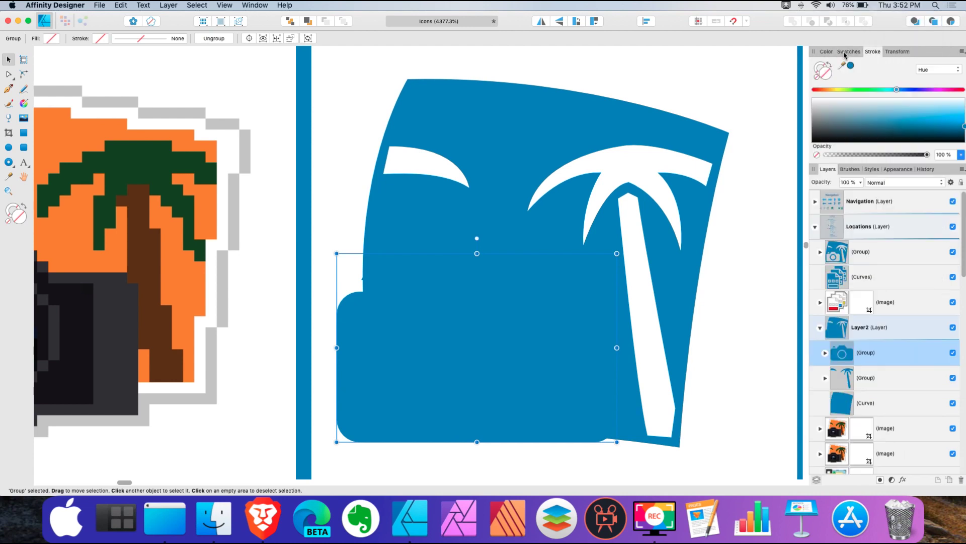
left_click(924, 90)
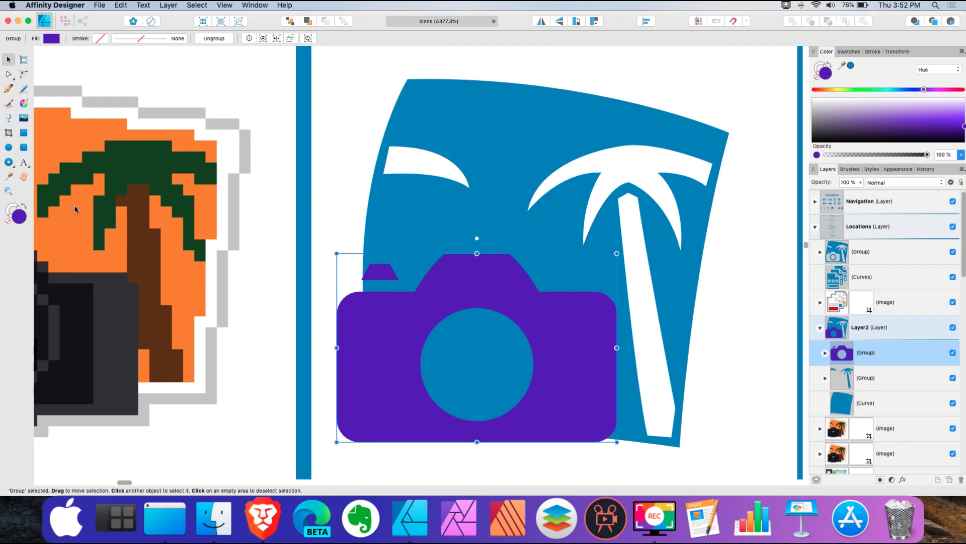
left_click(25, 207)
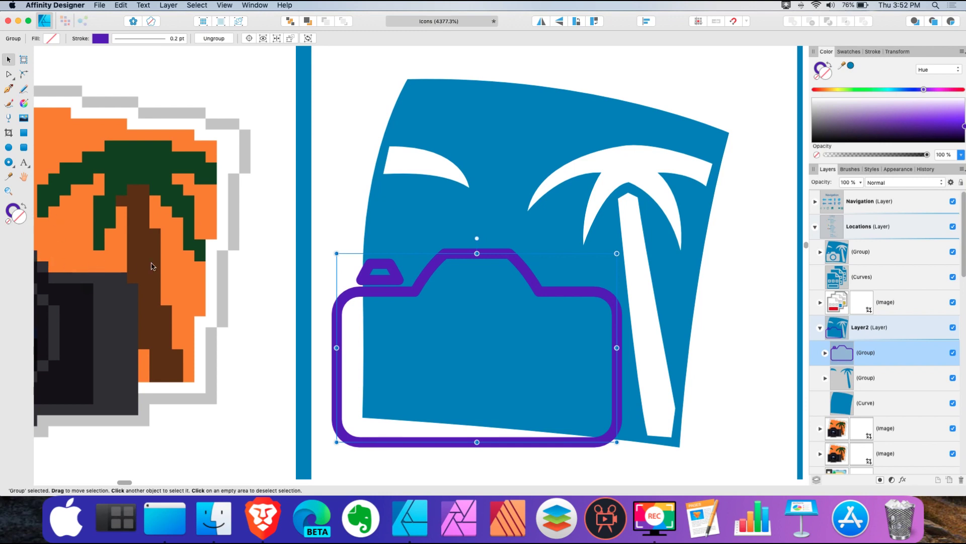
- Turn the background curve into a blue outline and zoom in on the camera's corner
left_click(870, 405)
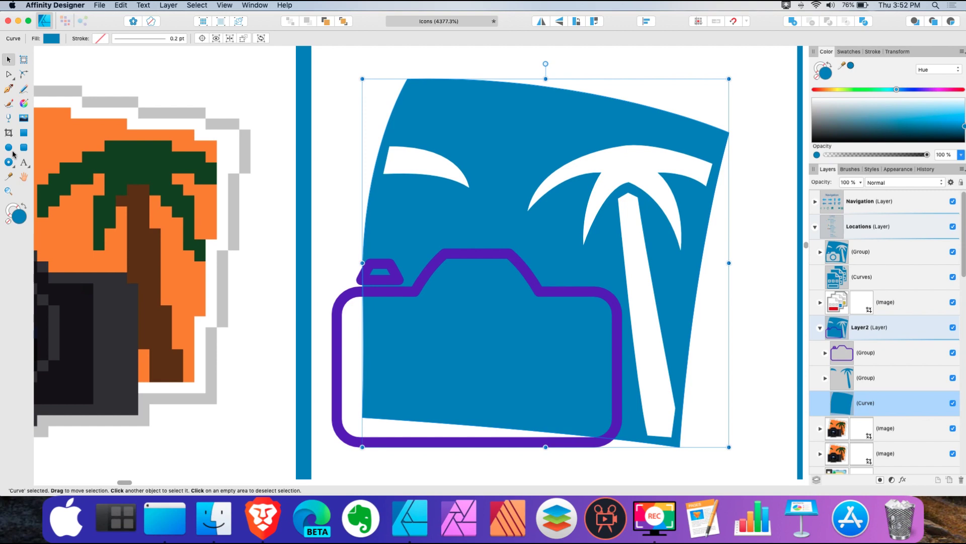
left_click(25, 207)
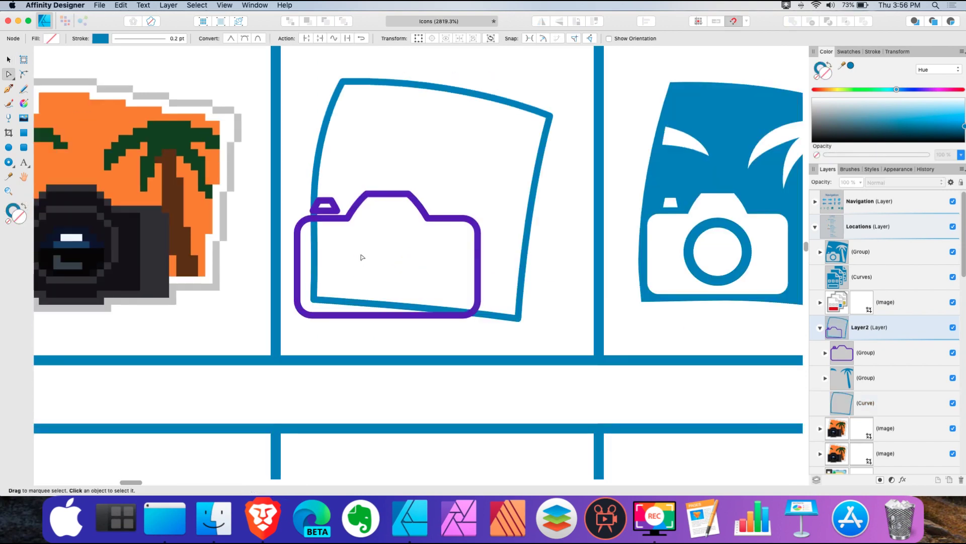
scroll(353, 253, "up", 5)
scroll(335, 234, "up", 2)
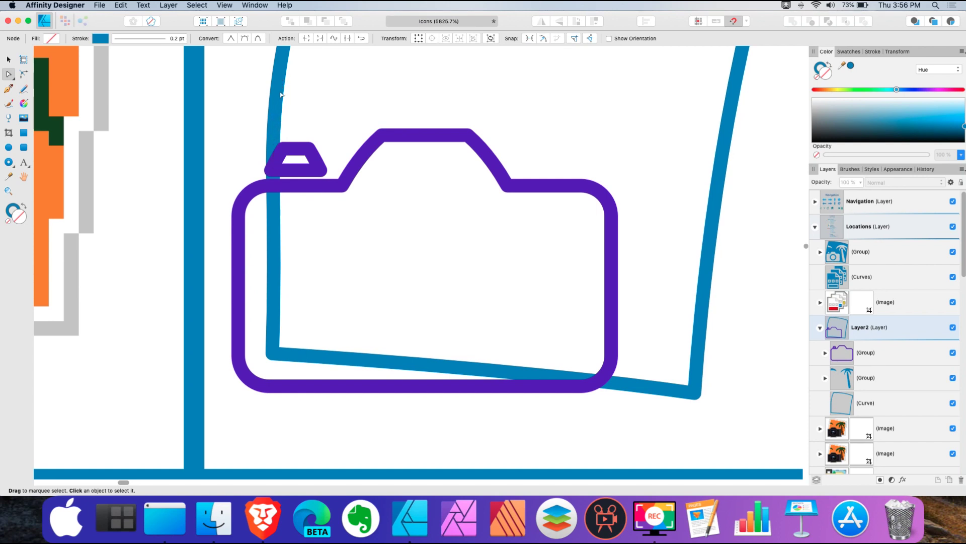
scroll(281, 94, "up", 6)
scroll(315, 191, "down", 7)
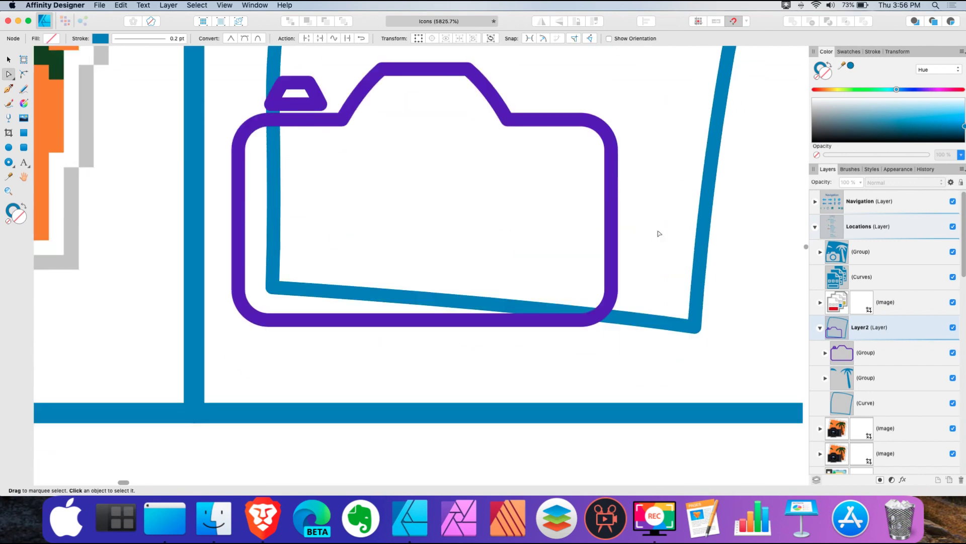
scroll(272, 60, "up", 1)
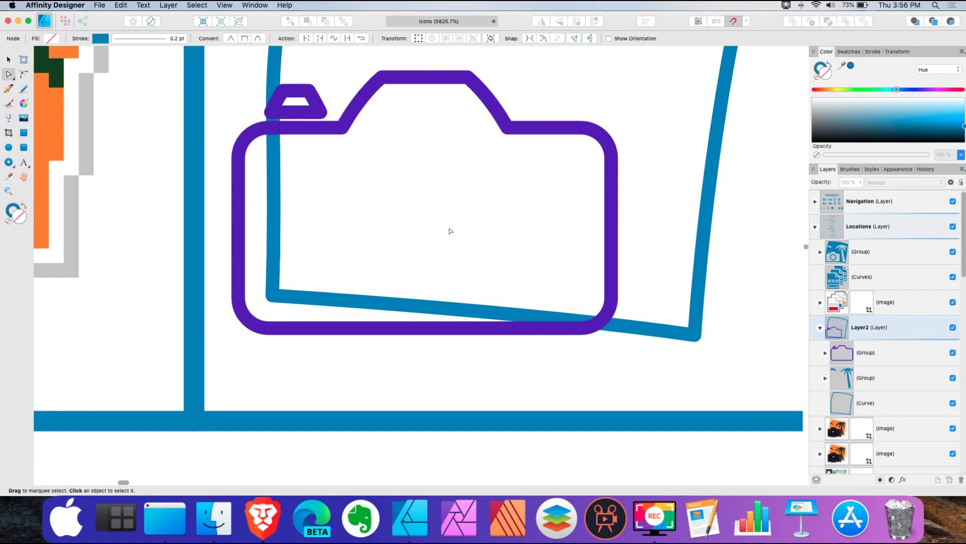
scroll(258, 95, "up", 5)
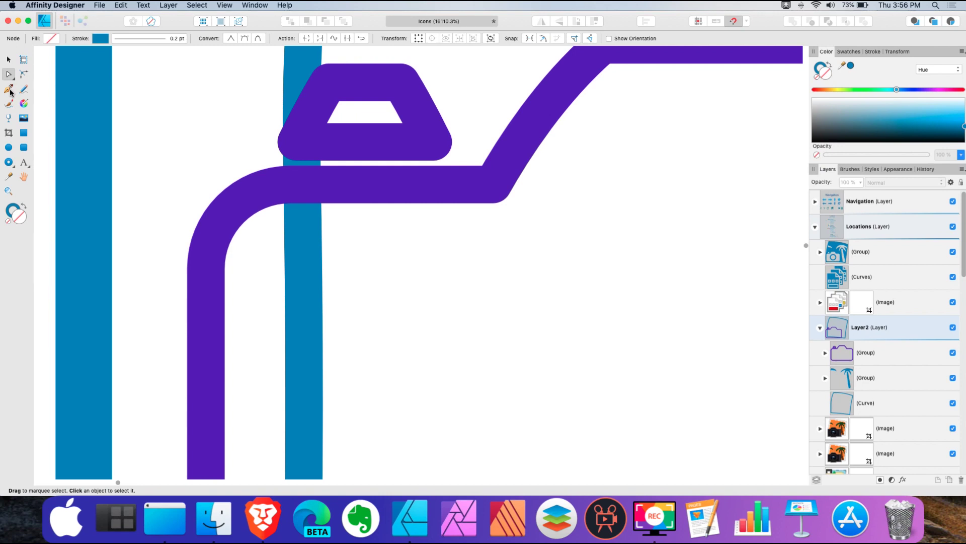
left_click(10, 92)
scroll(240, 133, "up", 3)
- Draw a new pen path beside the blue outline and shape it into an upright pill
scroll(276, 182, "up", 1)
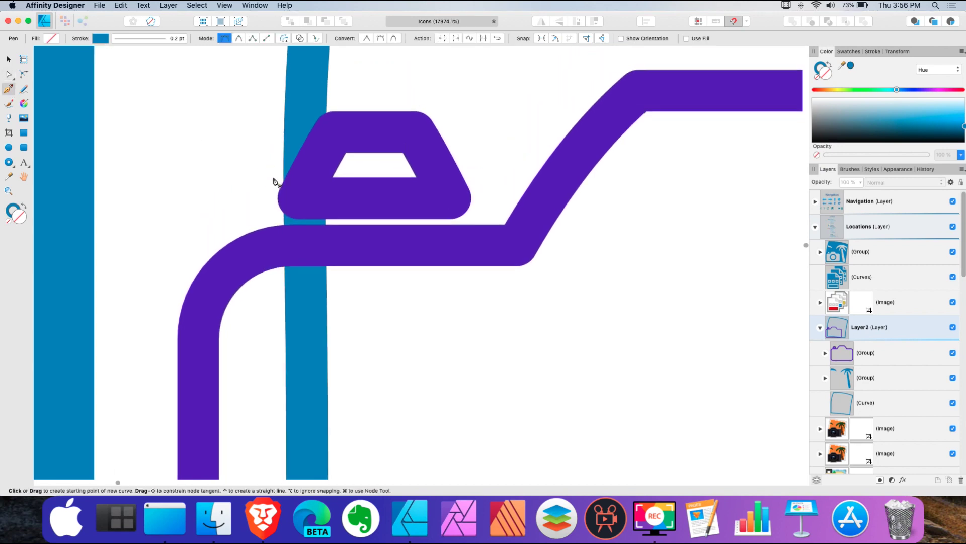
scroll(275, 182, "up", 1)
left_click_drag(309, 106, 310, 72)
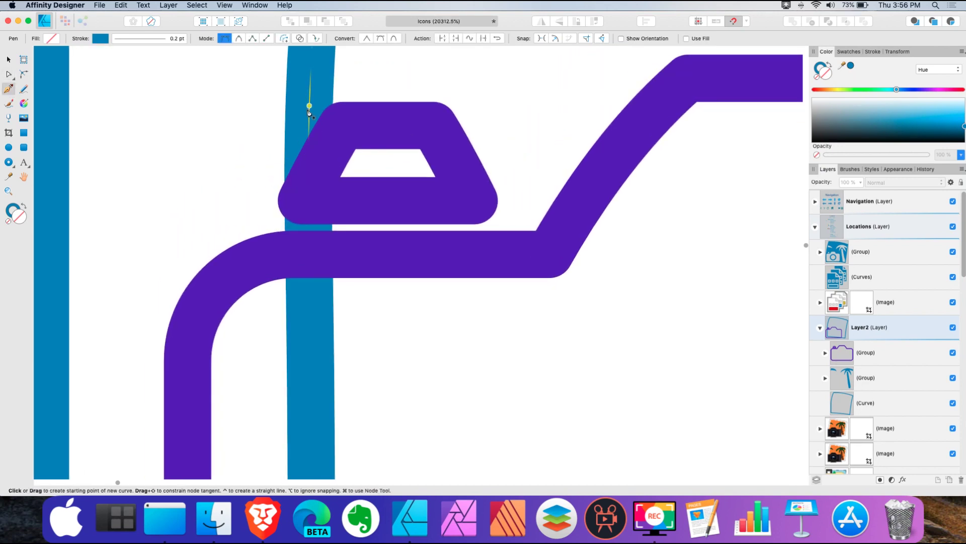
key("Escape")
scroll(277, 102, "up", 1)
left_click(271, 96)
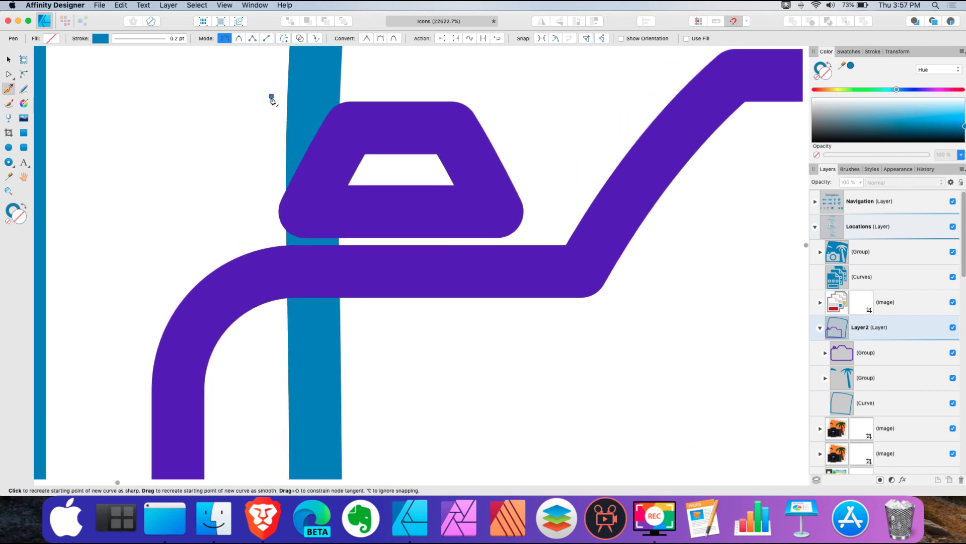
left_click_drag(268, 169, 267, 190)
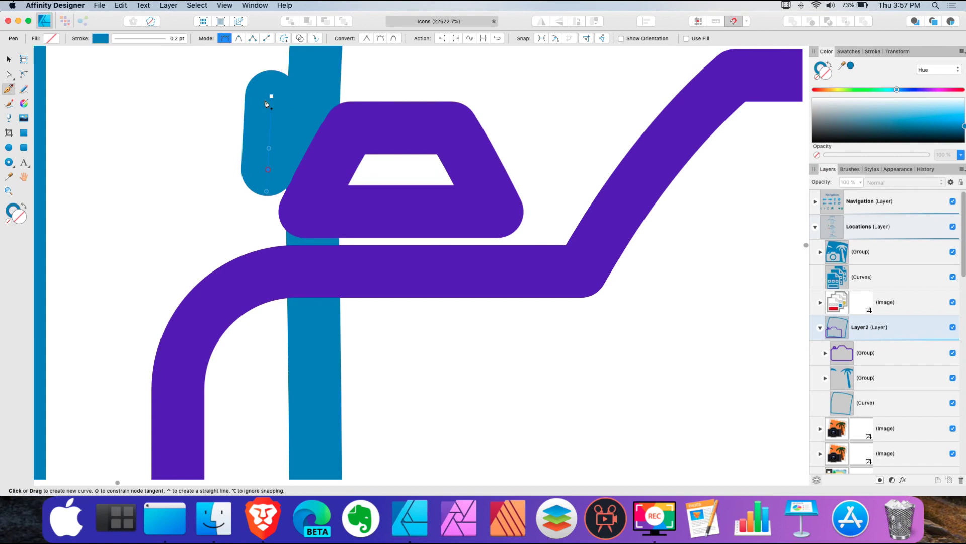
scroll(272, 98, "up", 5)
mouse_move(261, 110)
left_mouse_down()
mouse_move(244, 111)
mouse_move(255, 107)
left_mouse_up()
left_click_drag(264, 234, 252, 257)
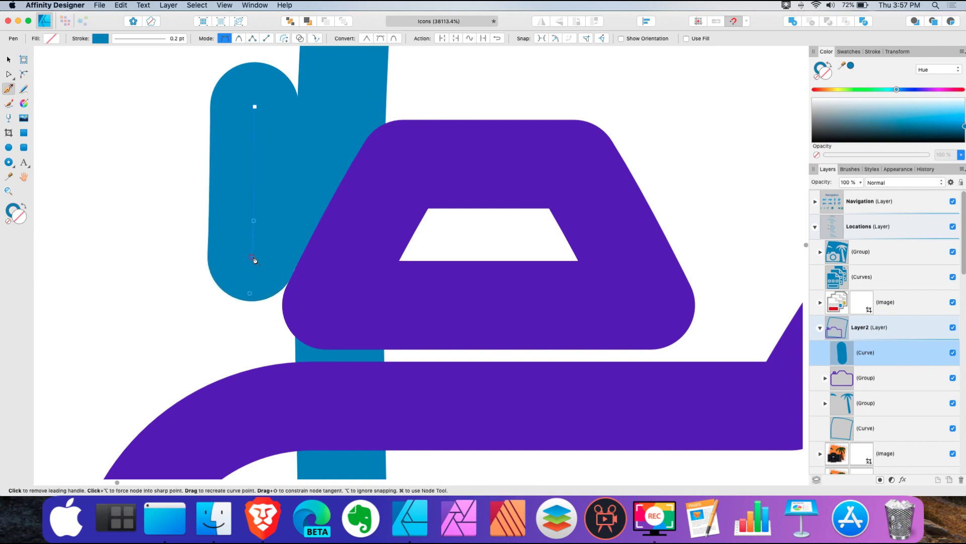
left_click(253, 258)
- Extend the blue stroke down-left and reshape the pill's lower end nodes
left_click(223, 325)
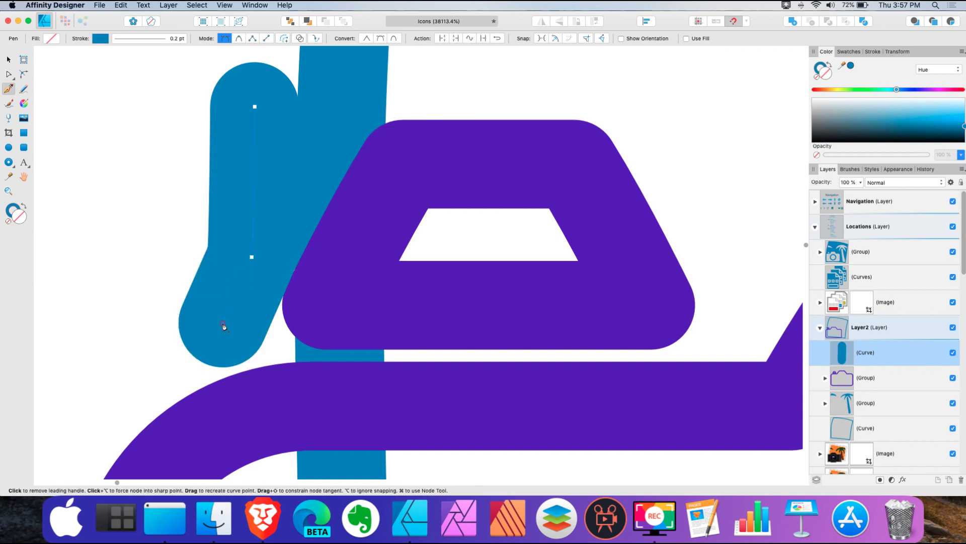
left_click_drag(225, 323, 243, 279)
left_click(264, 330)
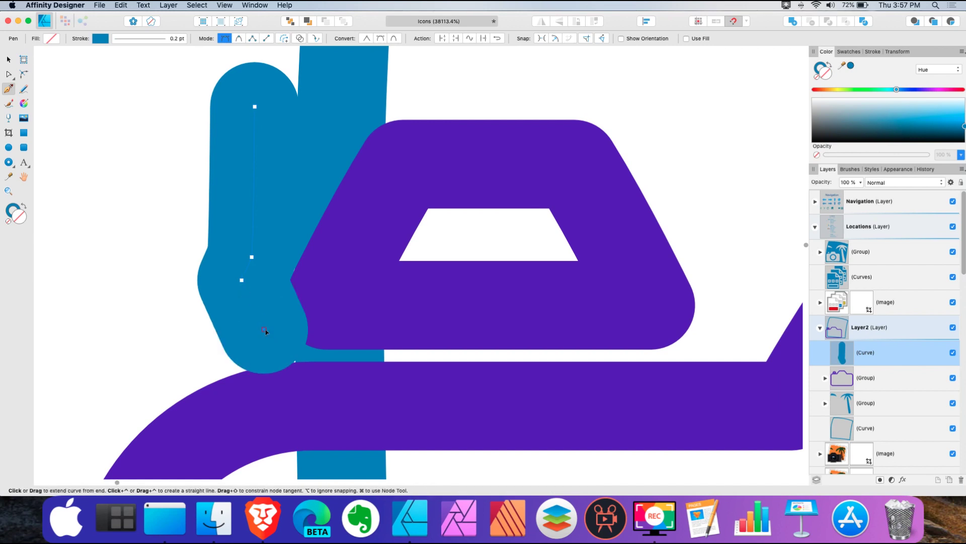
mouse_move(264, 330)
left_mouse_down()
mouse_move(251, 315)
mouse_move(235, 323)
left_mouse_up()
left_click_drag(240, 284, 236, 291)
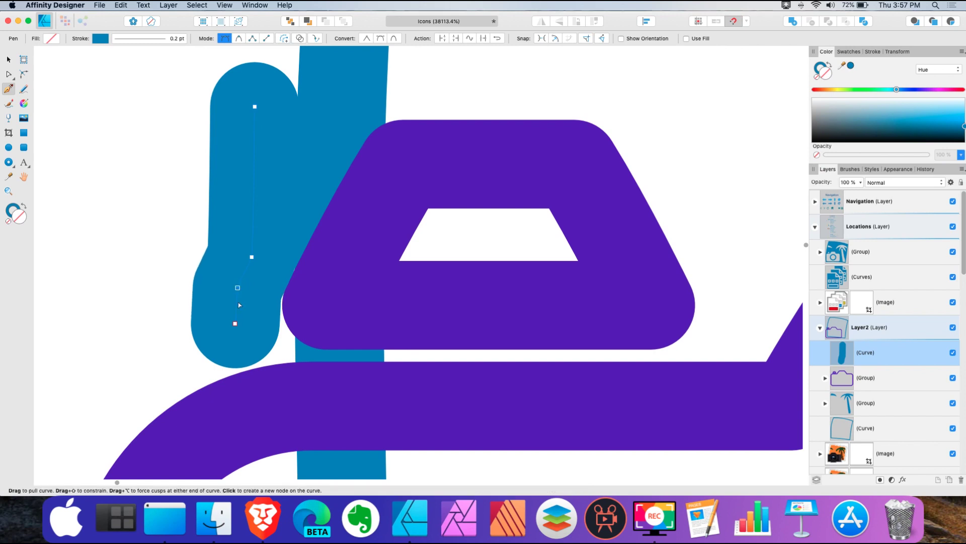
left_click_drag(242, 328, 242, 329)
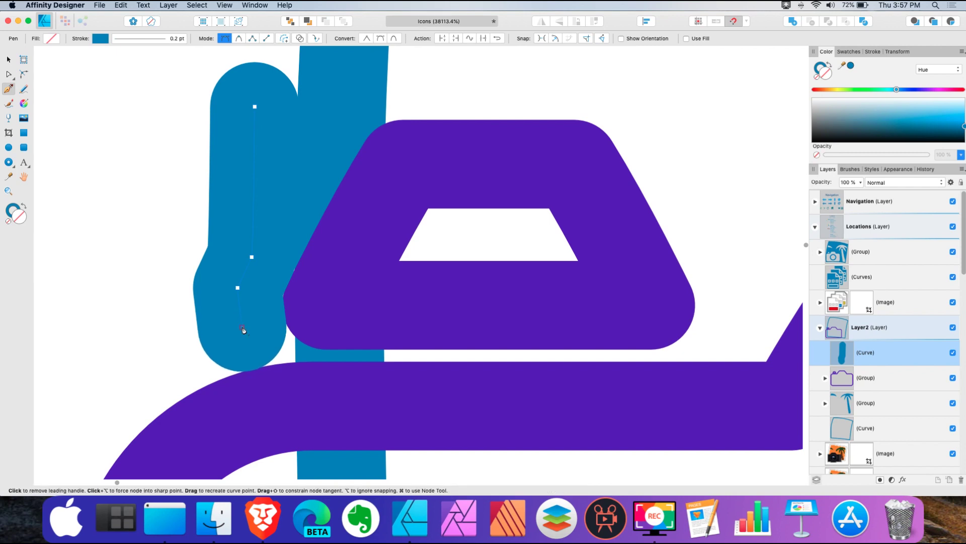
scroll(234, 302, "down", 5)
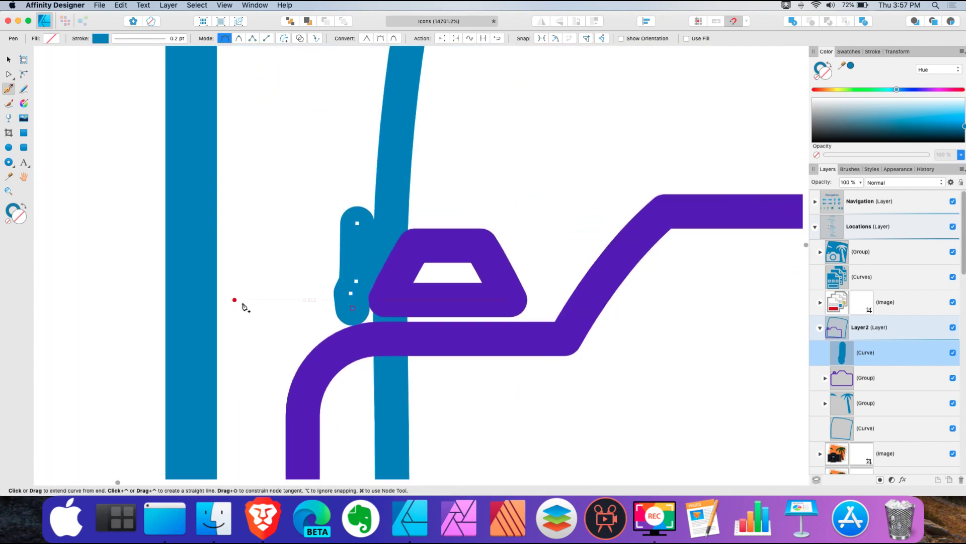
scroll(364, 145, "up", 4)
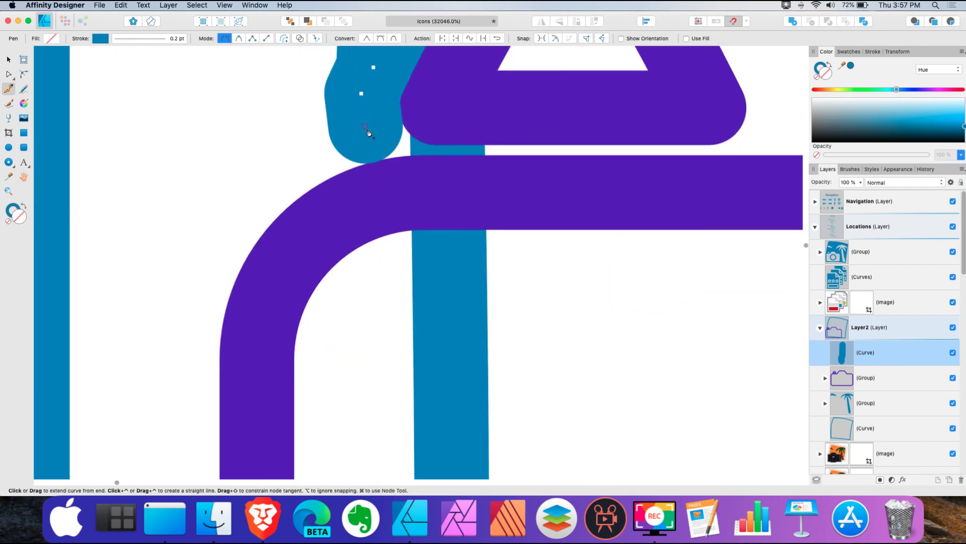
- Extend the blue stroke left and straight down, then shift its left leg further left
left_click(366, 127)
left_click(256, 127)
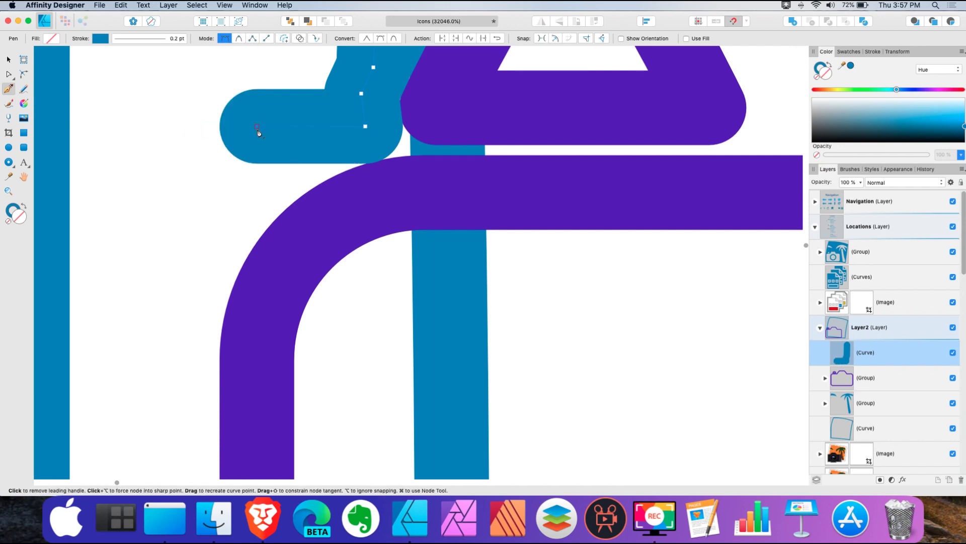
left_click(257, 427)
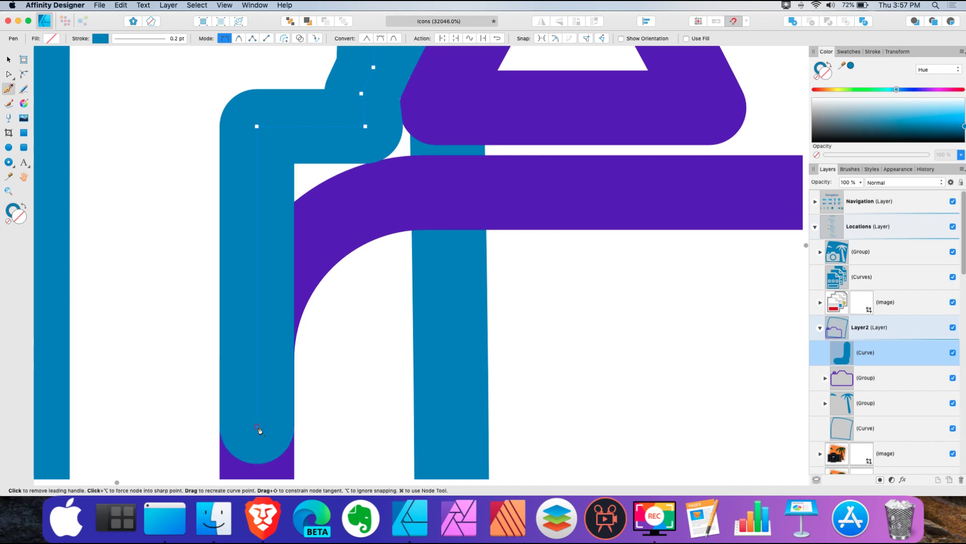
left_click(8, 75)
scroll(224, 143, "down", 3)
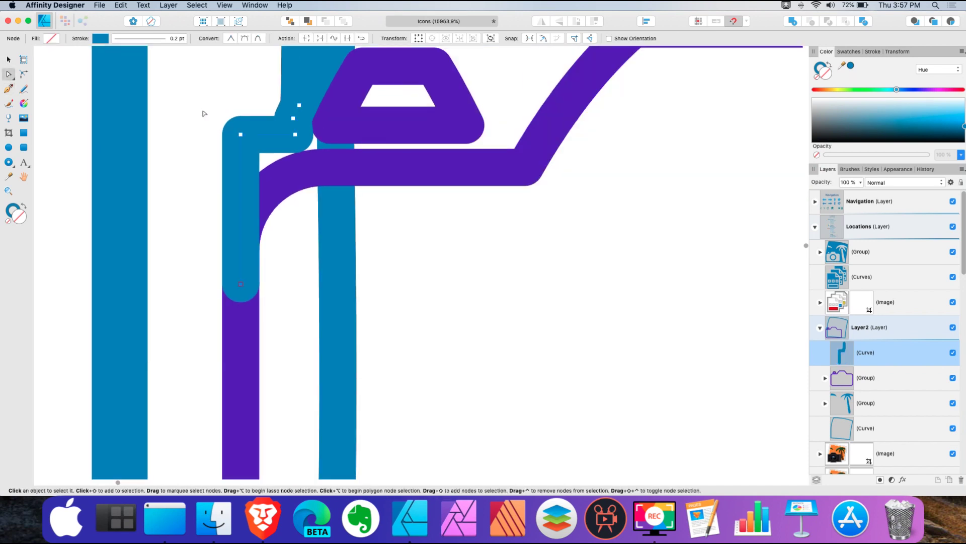
left_click_drag(203, 115, 277, 315)
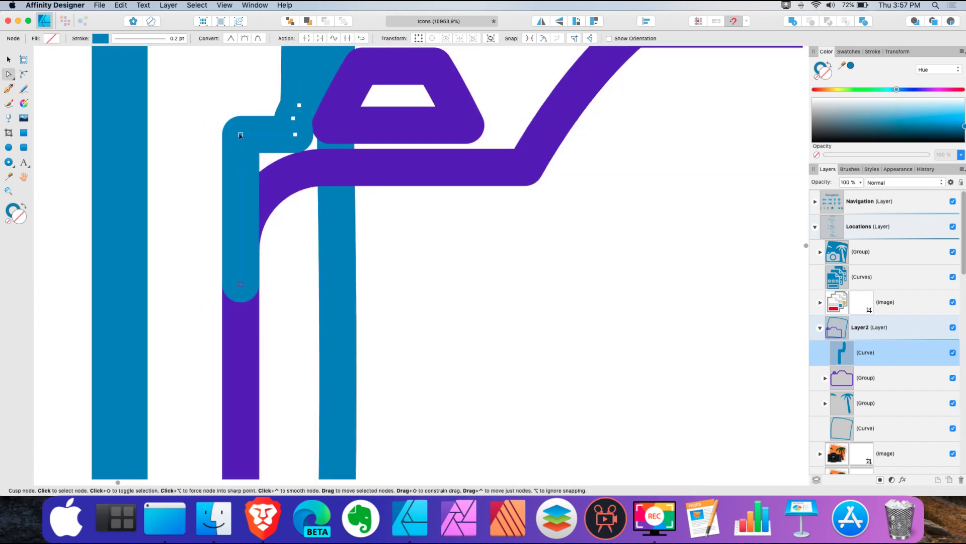
left_click_drag(241, 134, 203, 140)
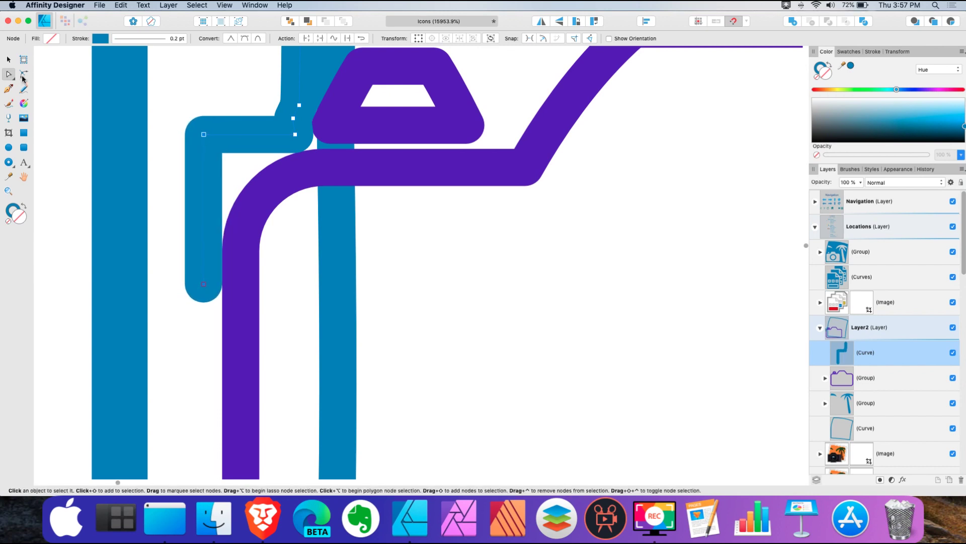
- Round the curve's top-left corner, lengthen its left leg downward, and bake the corners
left_click(23, 75)
left_click_drag(203, 135, 319, 239)
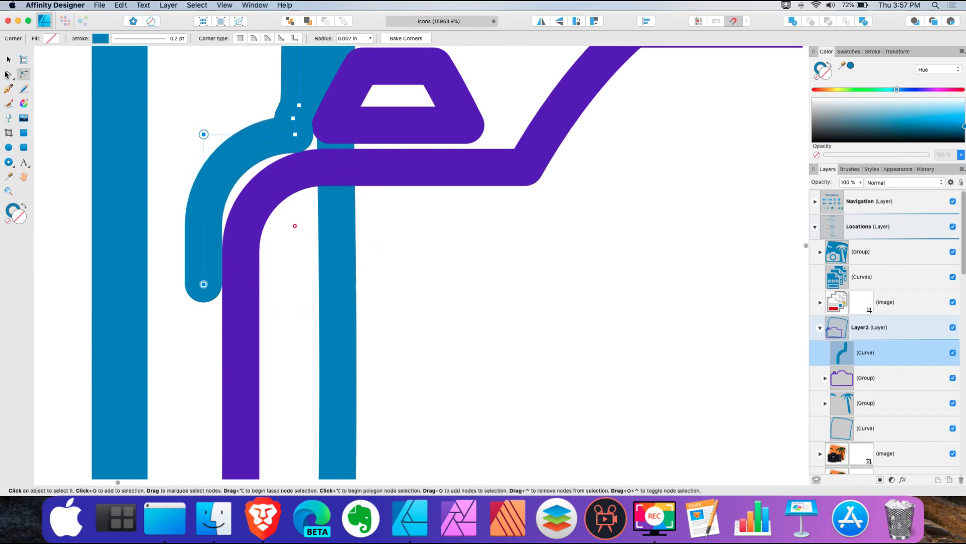
left_click(7, 74)
left_click_drag(203, 285, 204, 353)
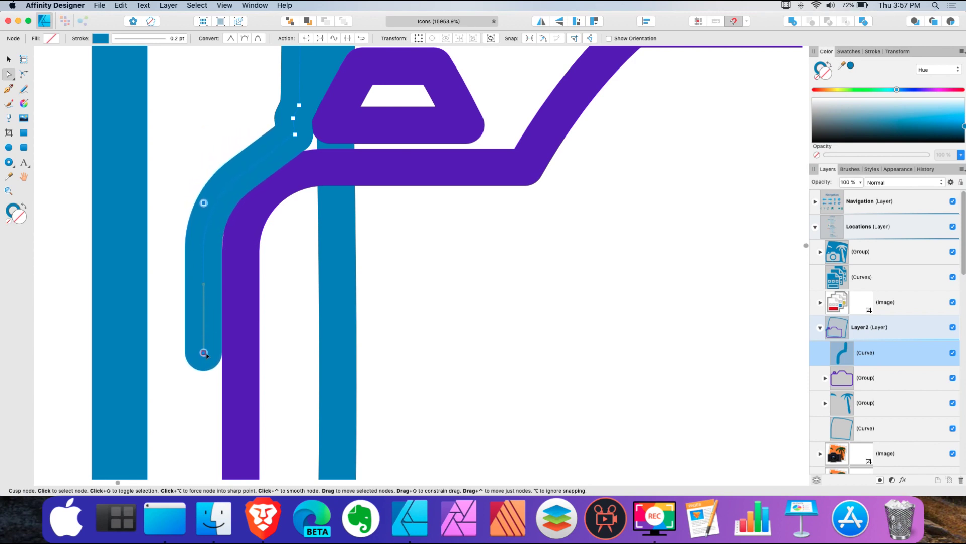
left_click(204, 202)
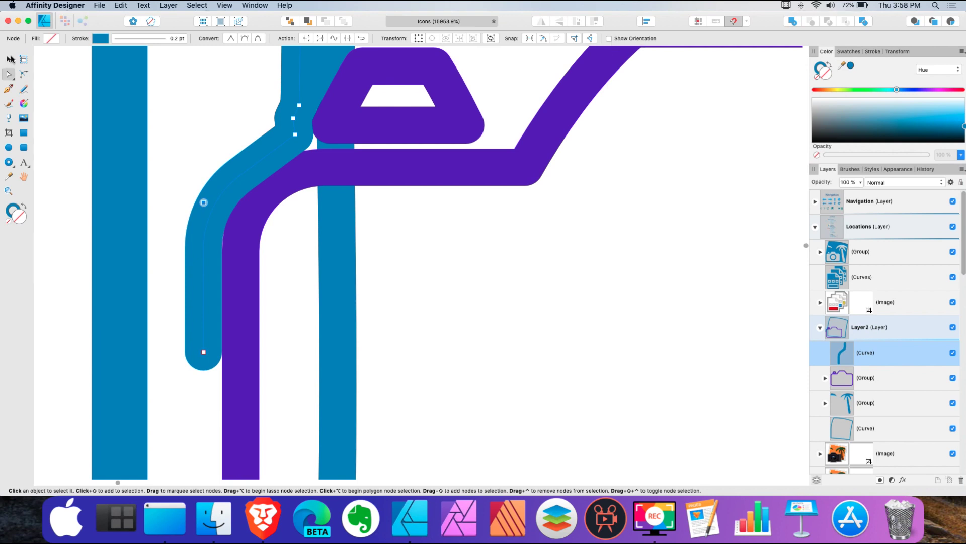
left_click(10, 59)
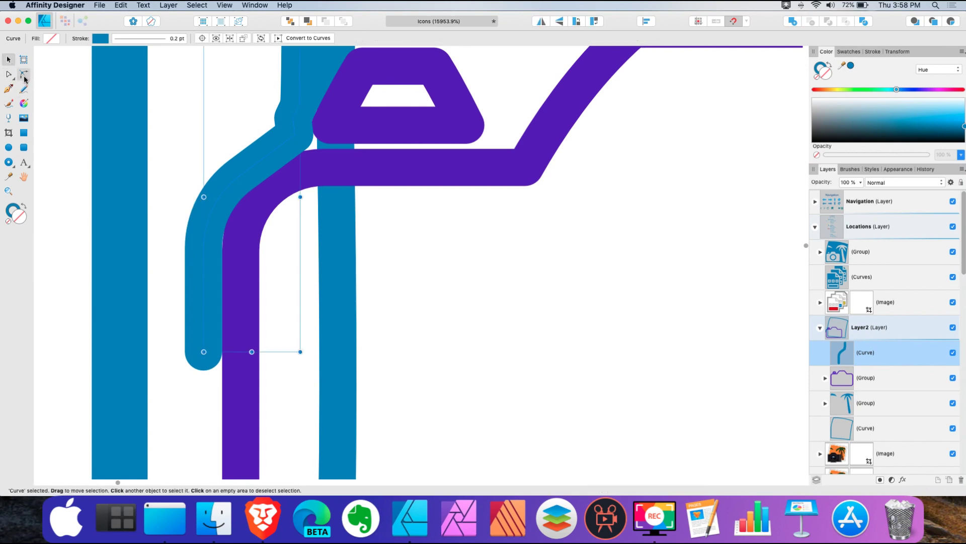
left_click(24, 76)
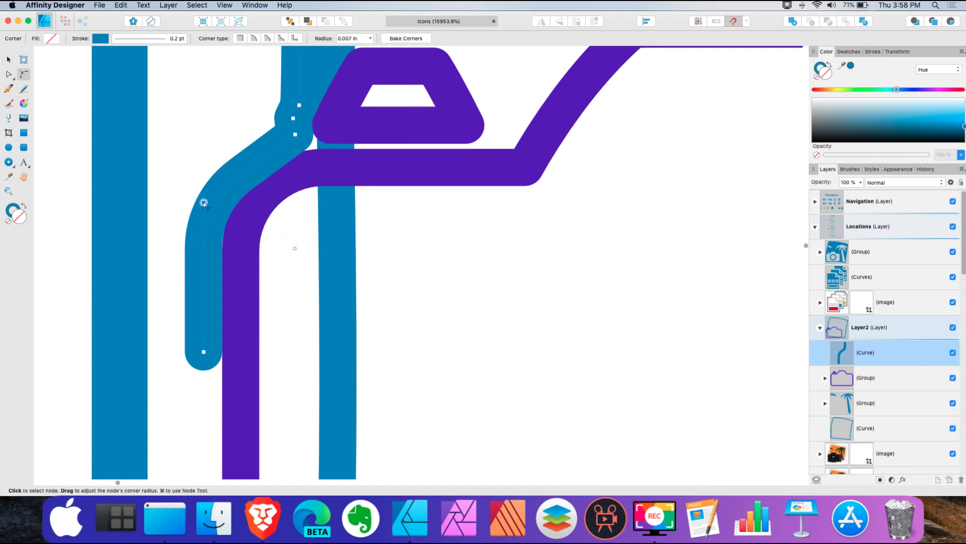
key("super+z")
key("super+shift+z")
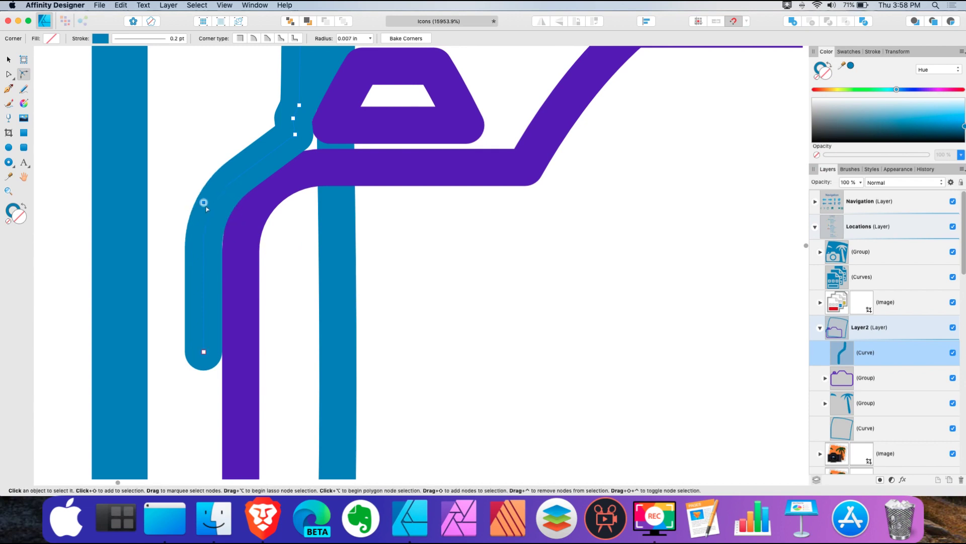
left_click(408, 40)
- Bulge the blue curve's upper-left edge outward and fine-tune its left edge
left_click(7, 76)
scroll(237, 166, "up", 3)
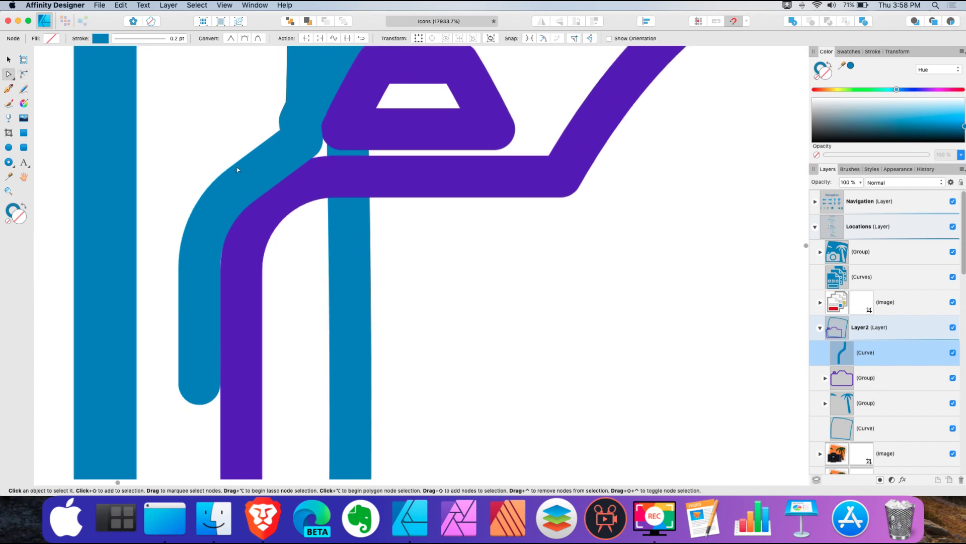
left_click_drag(242, 182, 252, 166)
left_click_drag(184, 261, 185, 260)
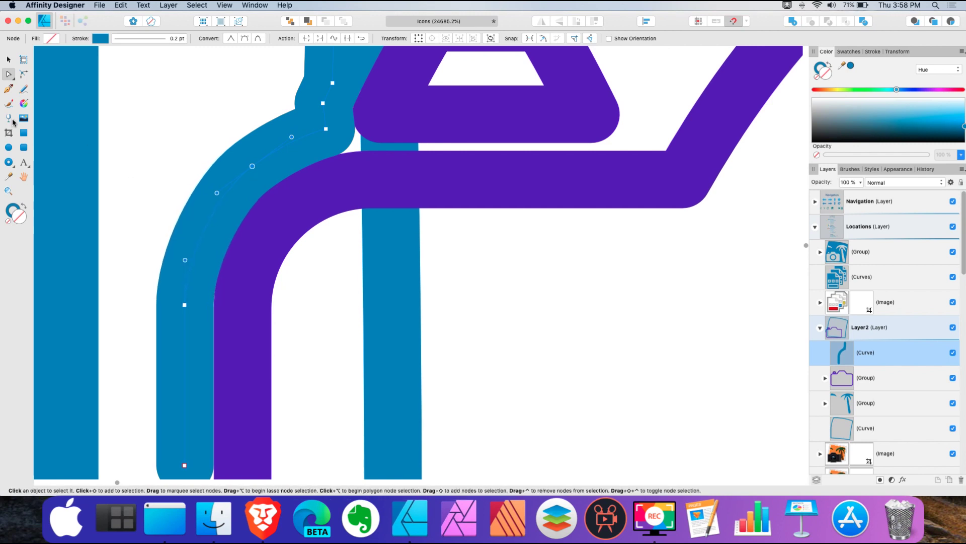
left_click(10, 90)
scroll(166, 197, "down", 5)
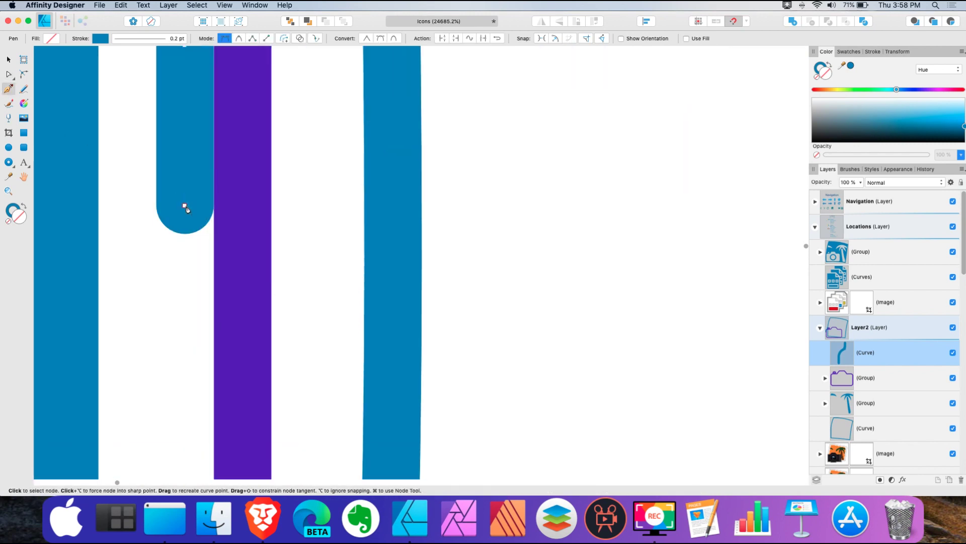
- Continue the blue path from its end around the camera's bottom-left corner
left_click(185, 206)
scroll(184, 206, "down", 5)
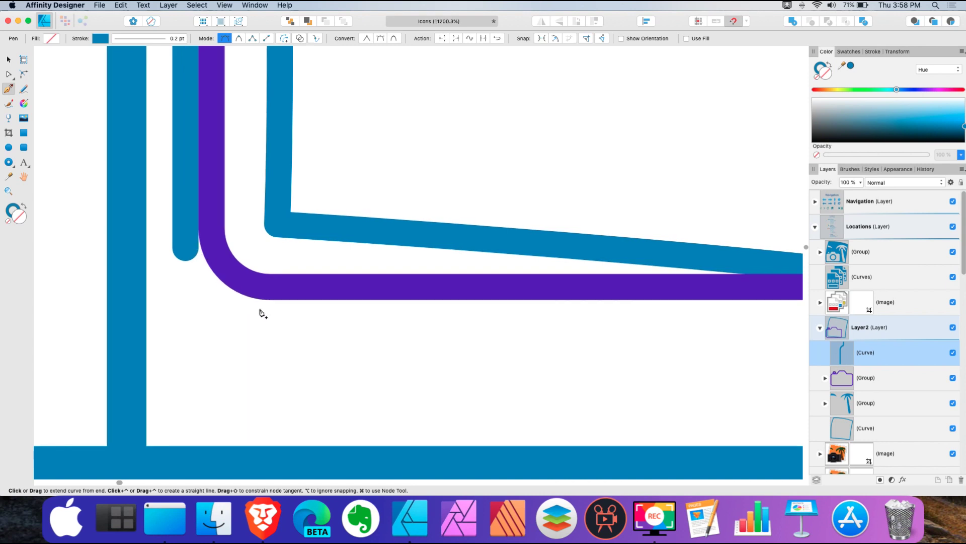
scroll(267, 310, "up", 3)
left_click_drag(275, 309, 412, 305)
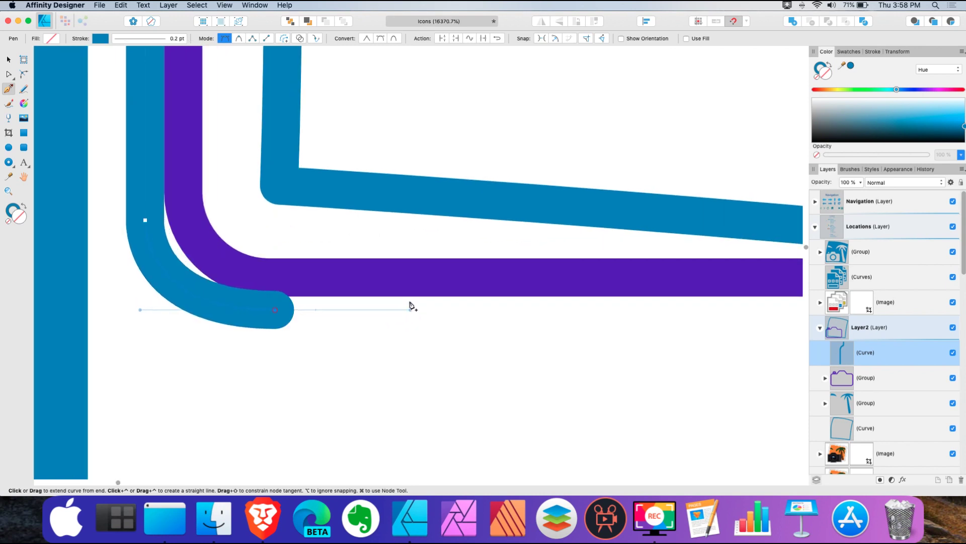
left_click_drag(276, 311, 275, 314)
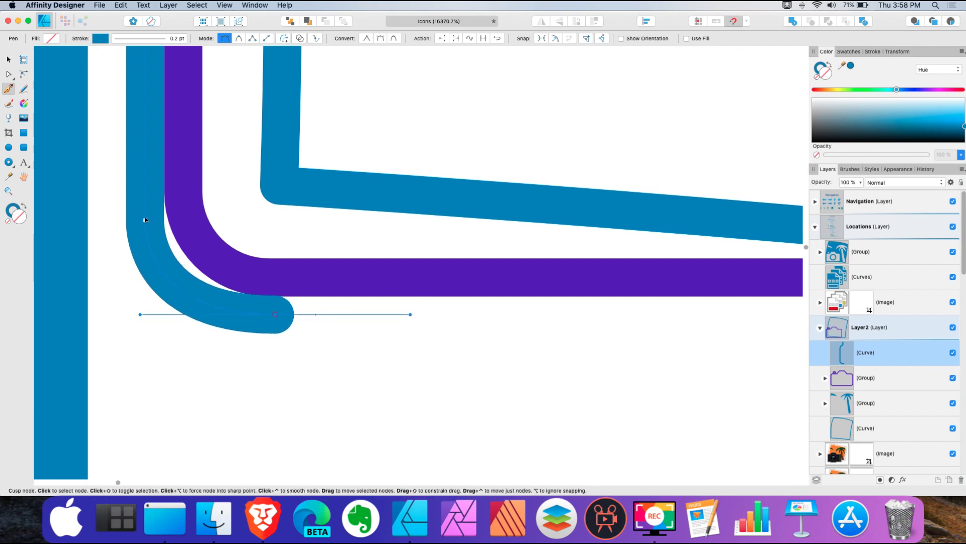
left_click_drag(145, 220, 142, 178)
scroll(272, 315, "down", 5)
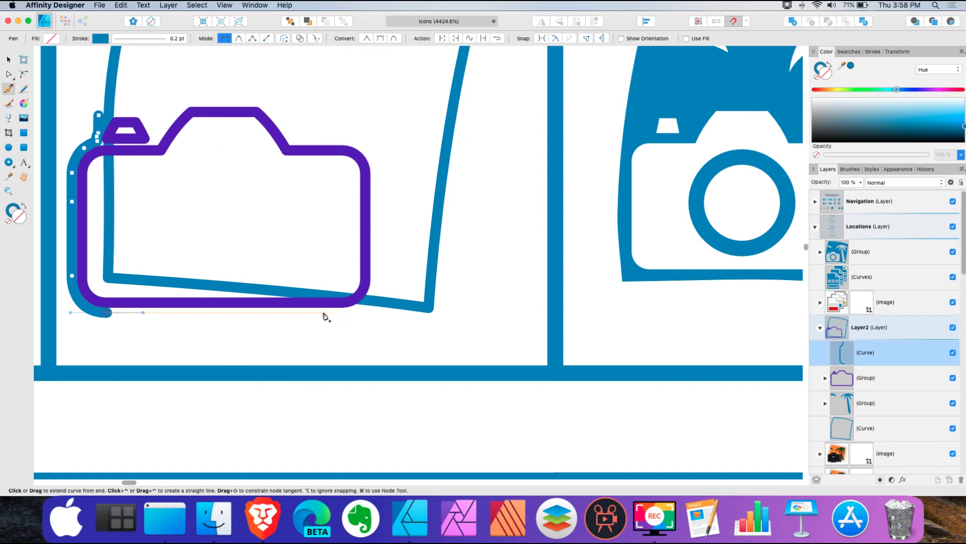
- Add a node along the bottom, bend the curve up into a rounded end, and add a diagonal toward the top-left
left_click(332, 312)
scroll(365, 308, "up", 4)
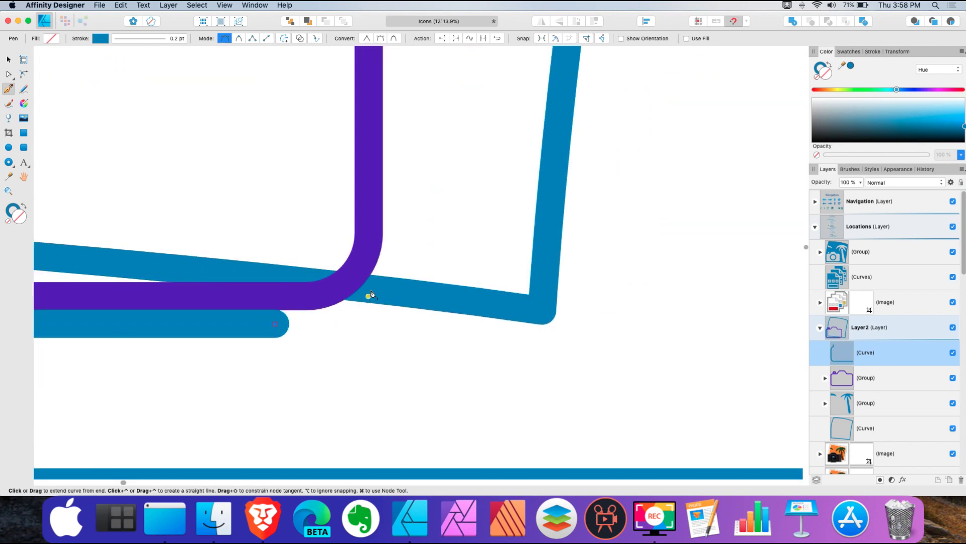
left_click_drag(396, 222, 389, 107)
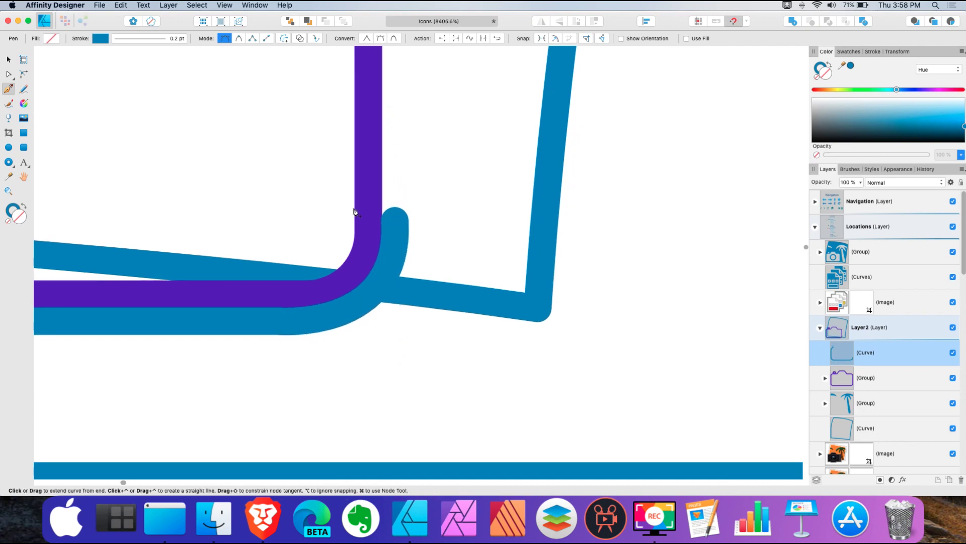
scroll(356, 209, "down", 6)
scroll(242, 158, "up", 4)
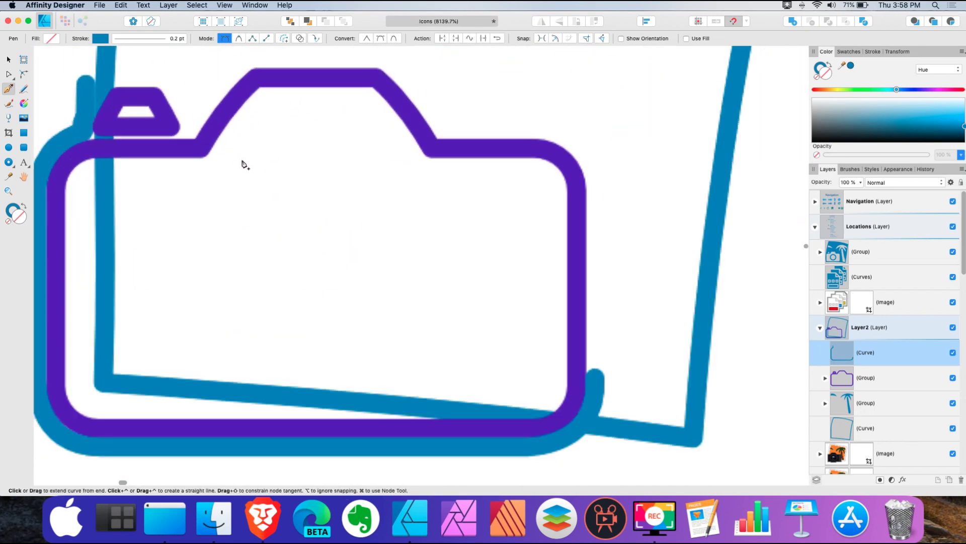
left_click(182, 79)
- Stretch the blue curve's top end up and right and join it to the diagonal curve's end node
scroll(237, 81, "left", 3)
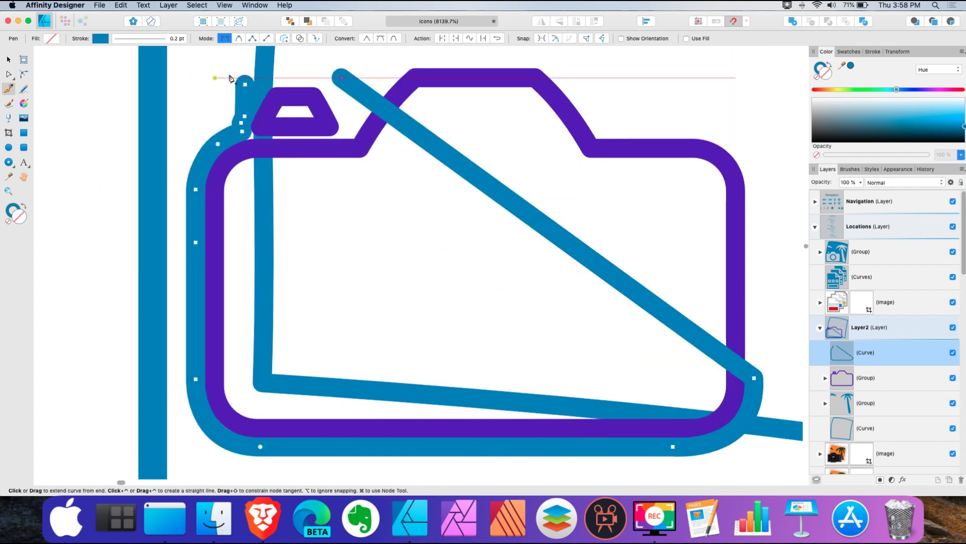
left_click(246, 86)
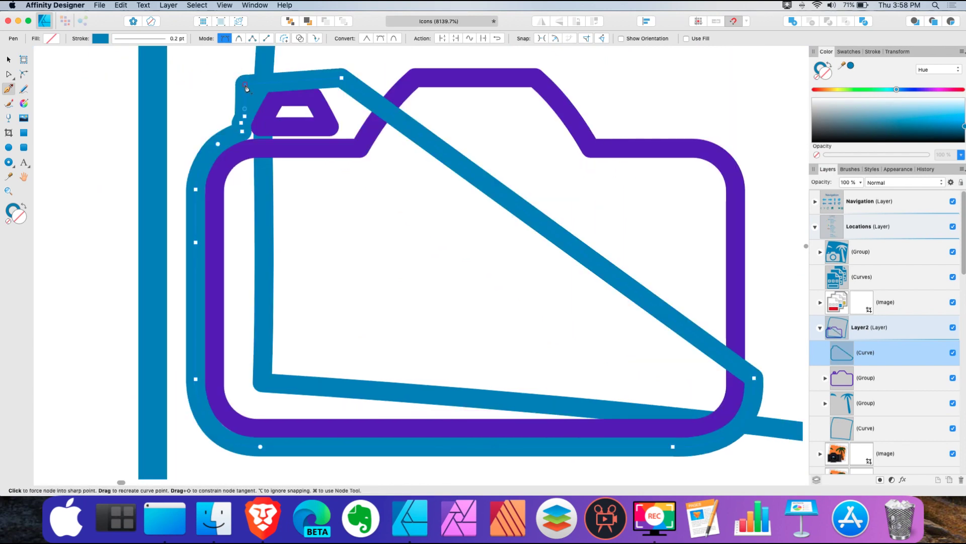
scroll(244, 84, "up", 4)
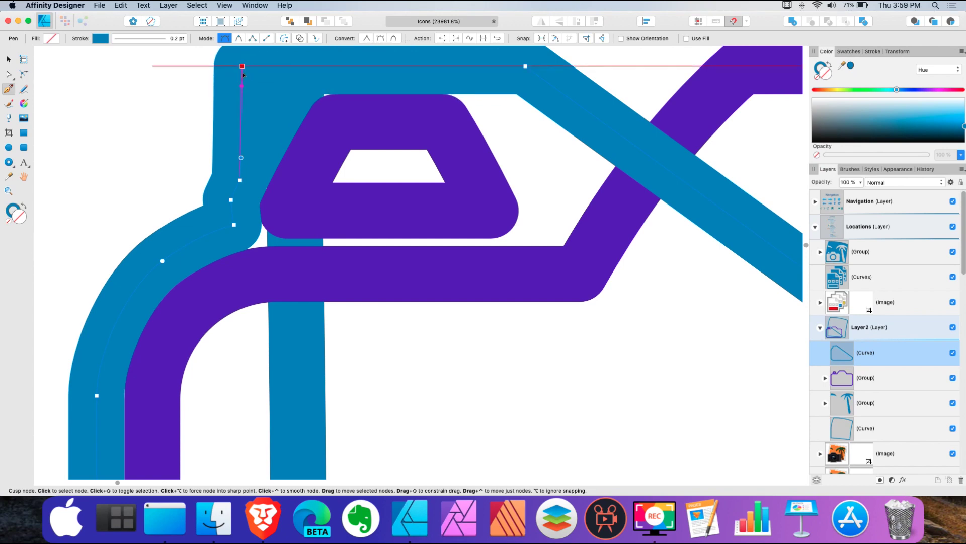
scroll(245, 108, "down", 4)
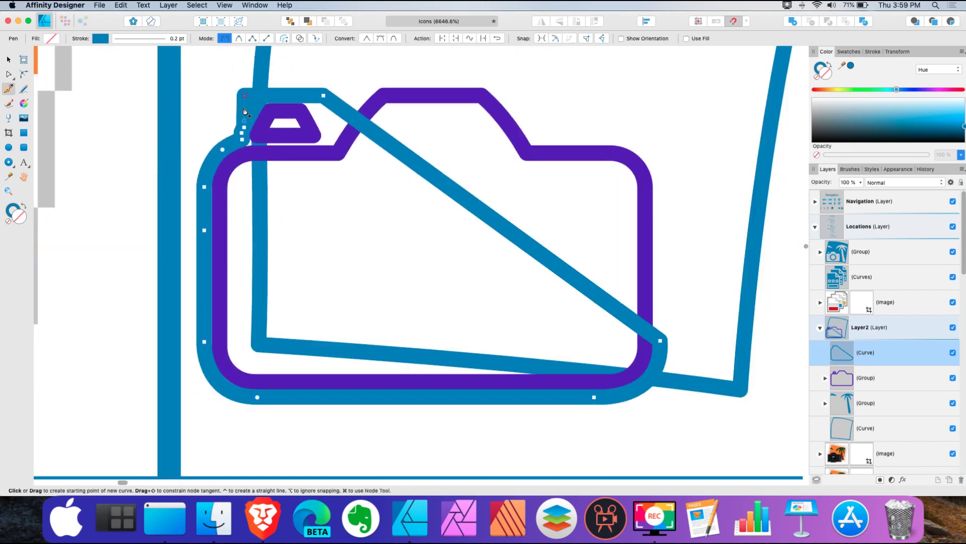
scroll(243, 107, "up", 3)
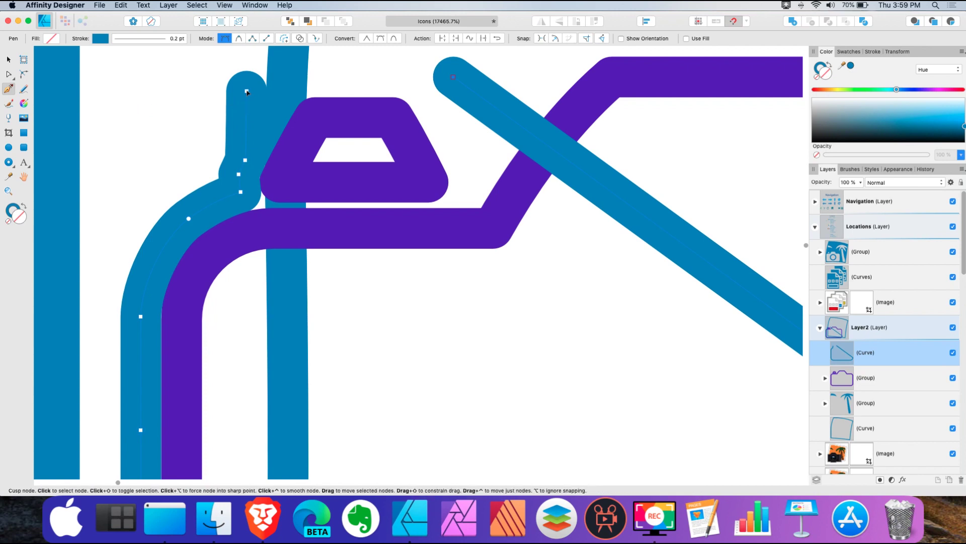
left_click_drag(258, 85, 313, 118)
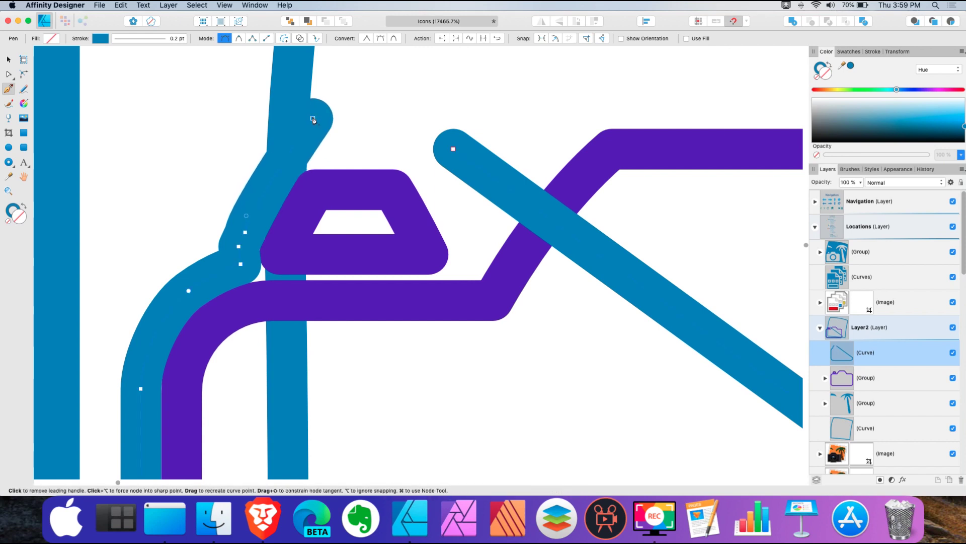
left_click(453, 149)
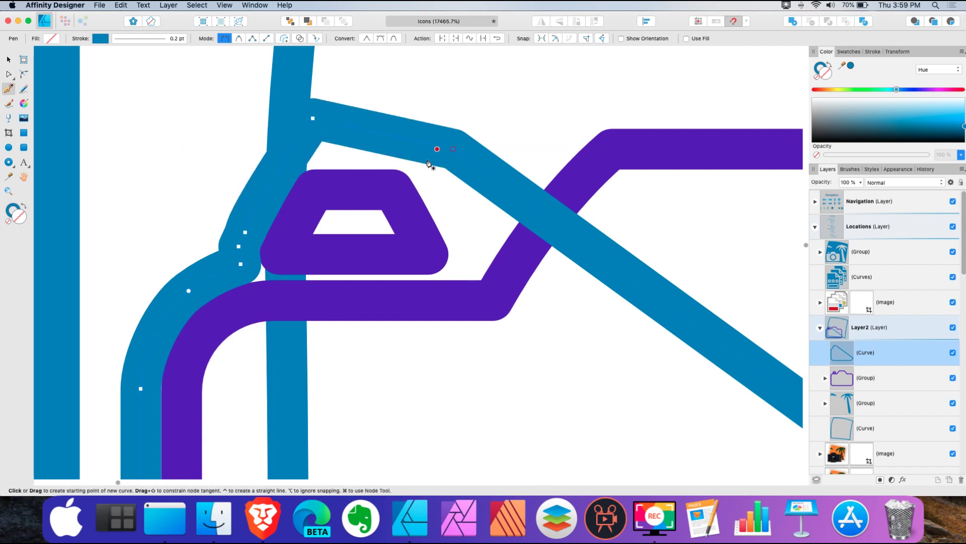
scroll(317, 179, "down", 2)
scroll(317, 180, "down", 3)
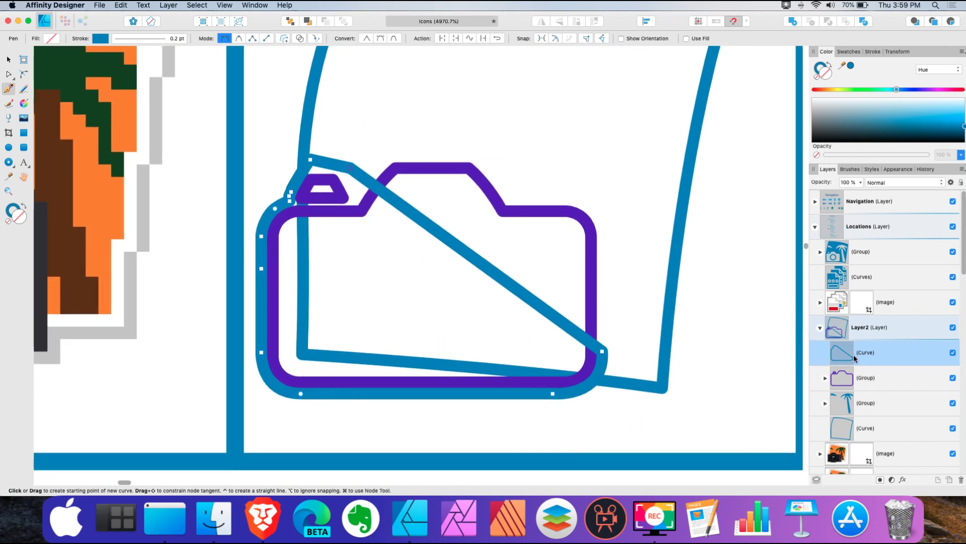
- Move the blue curve below the camera groups and Add it with the other blue curve into one compound
left_click_drag(854, 354, 835, 415)
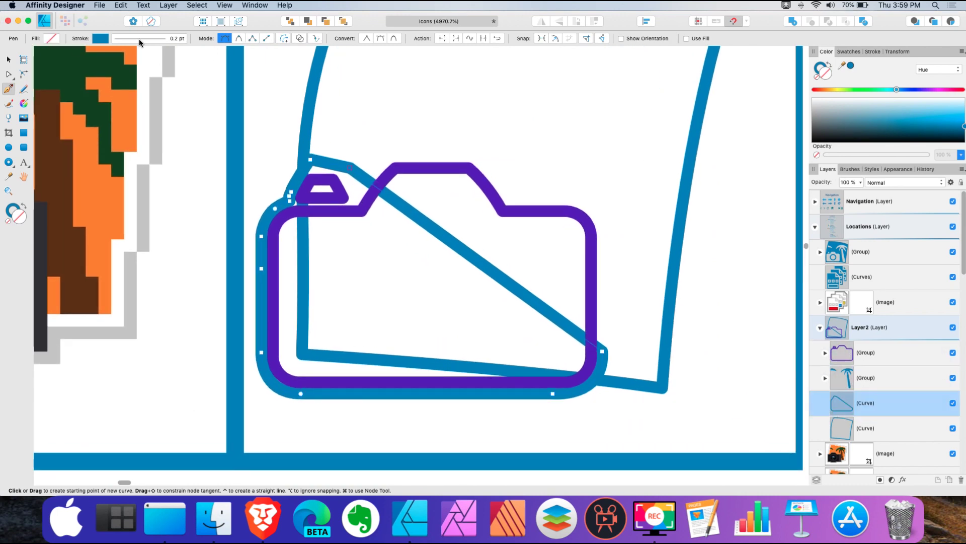
left_click(8, 59)
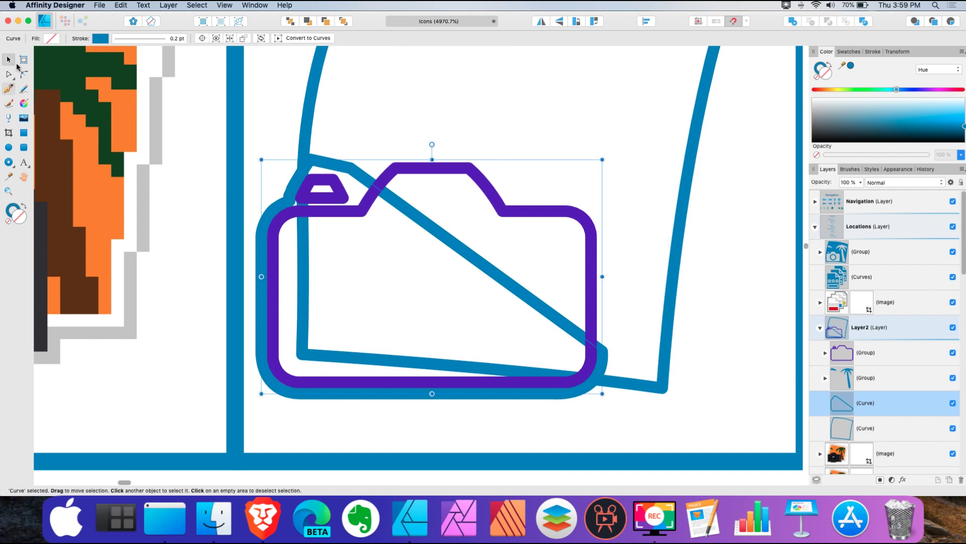
left_click(308, 105, "shift")
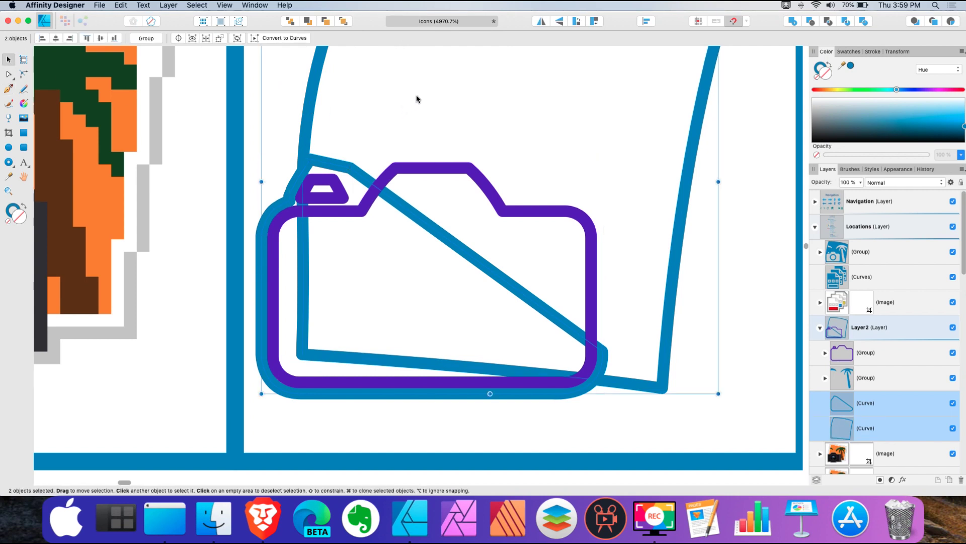
left_click(792, 21, "alt")
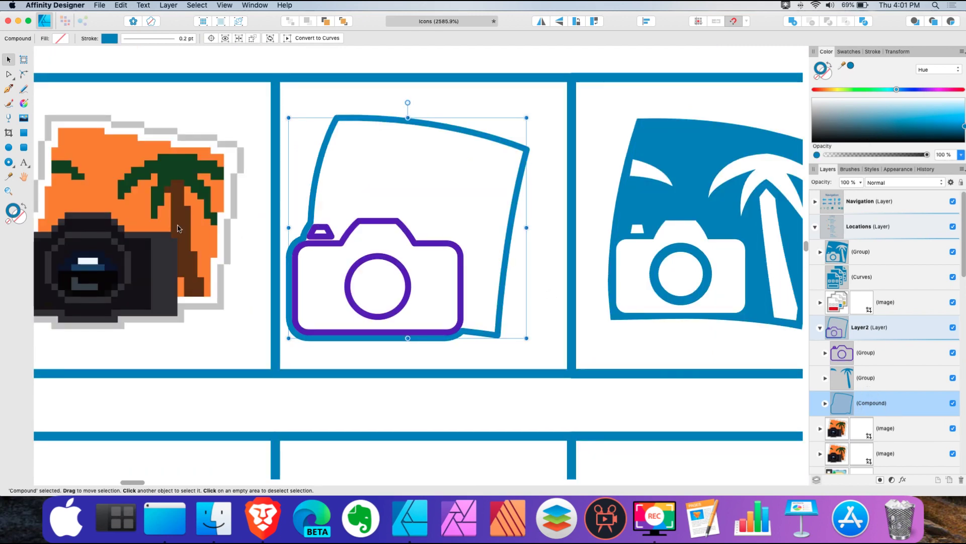
- Make the compound solid blue and the camera group solid purple, keeping the lens ellipse as a ring
left_click(23, 209)
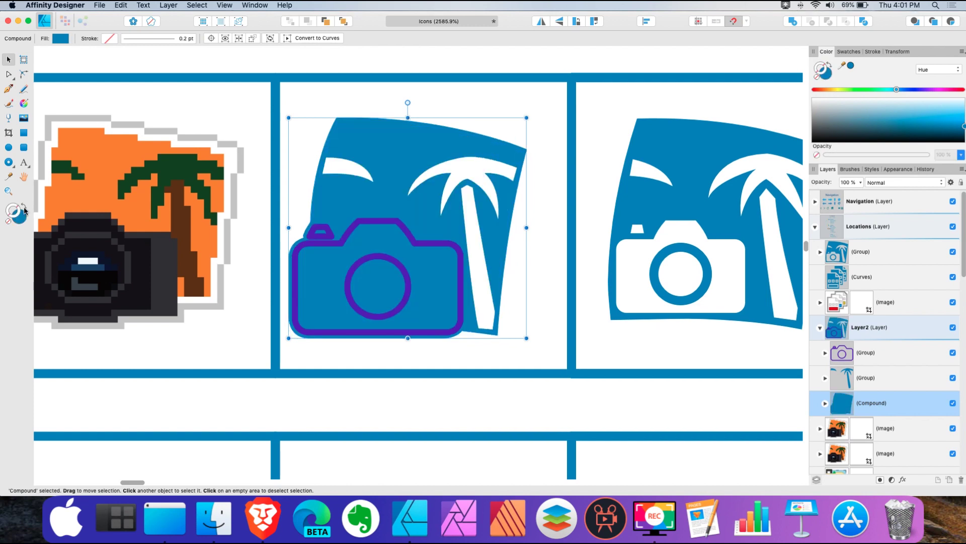
left_click(871, 353)
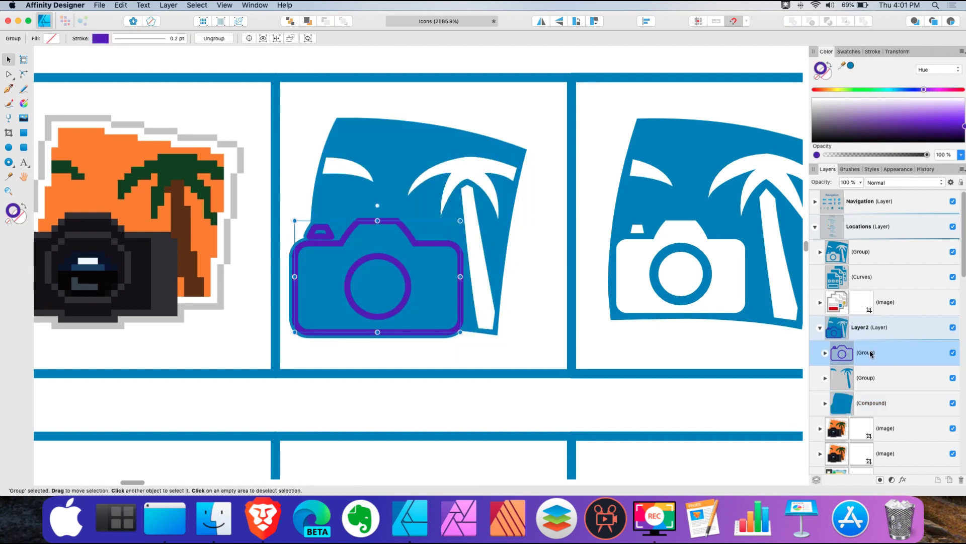
left_click(24, 209)
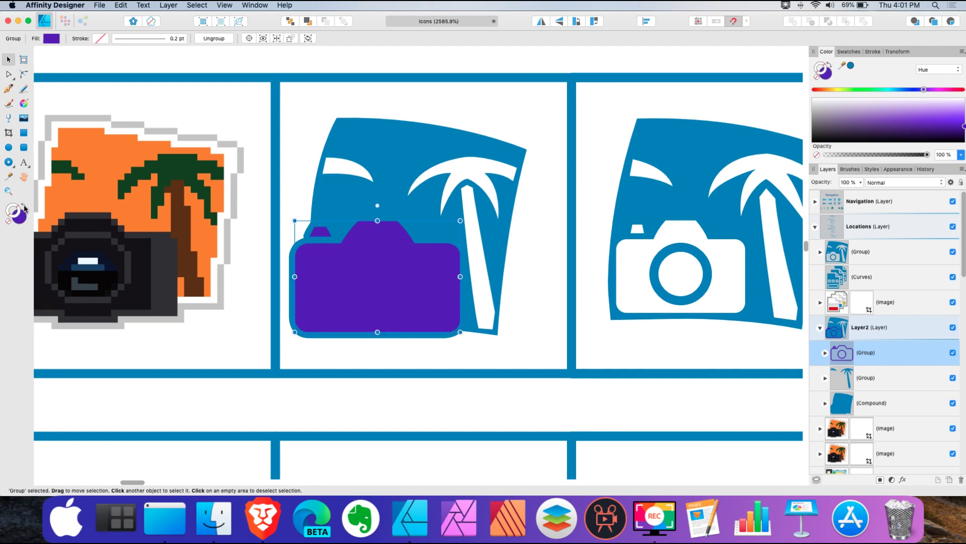
left_click(825, 354)
left_click(898, 380)
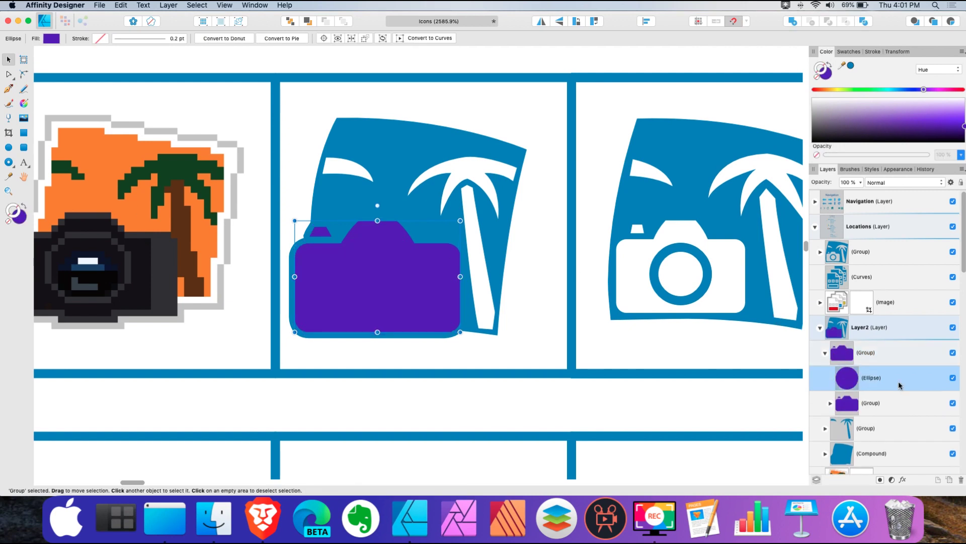
left_click(23, 209)
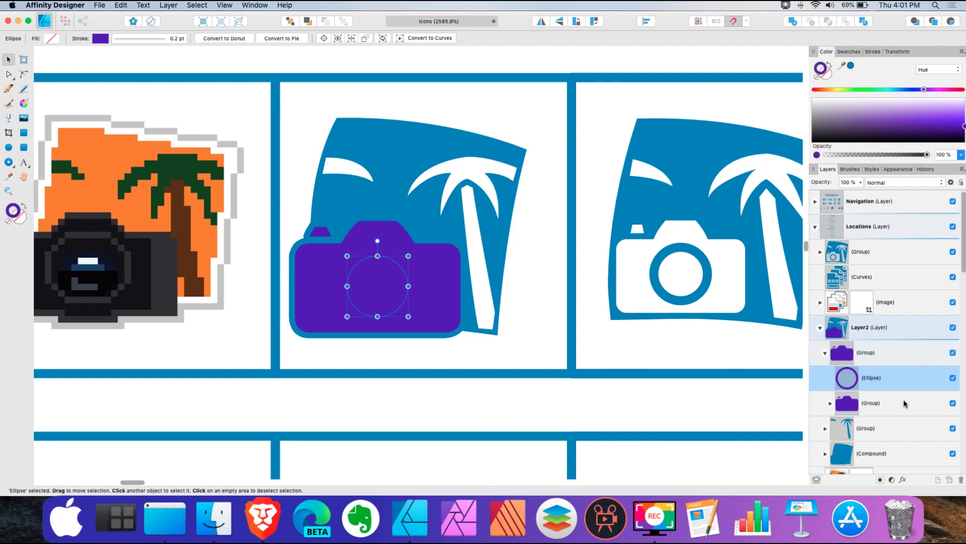
- Set the blend mode of both the camera group and the lens ellipse to Erase
left_click(916, 353)
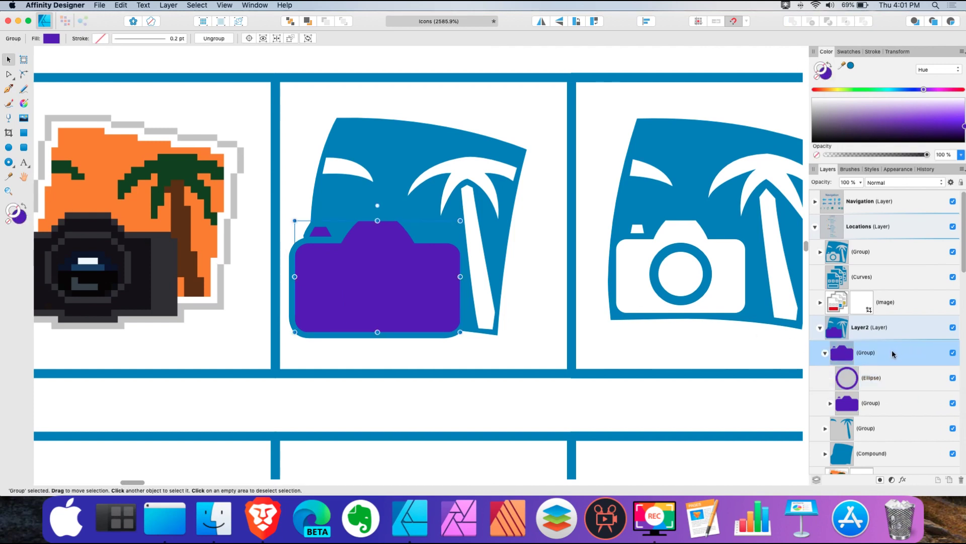
left_click(943, 185)
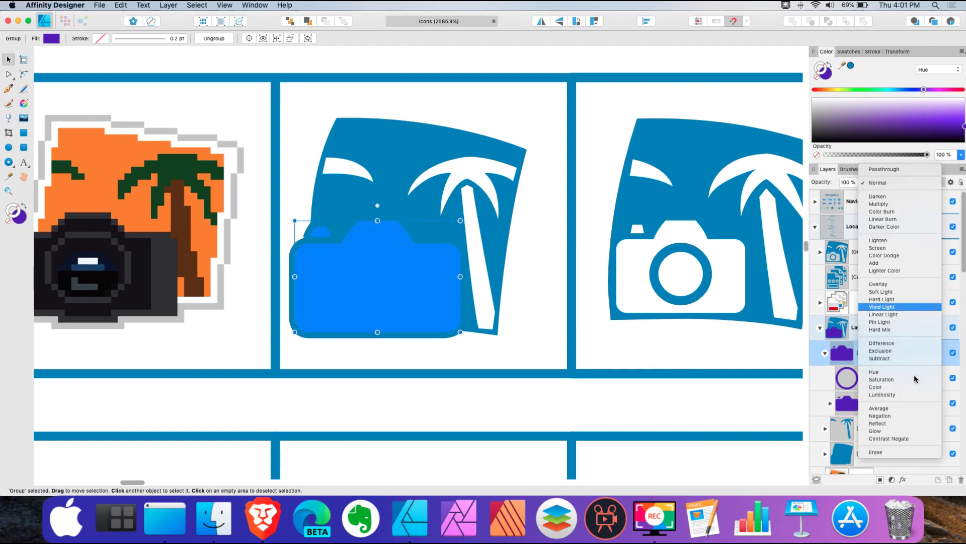
left_click(890, 451)
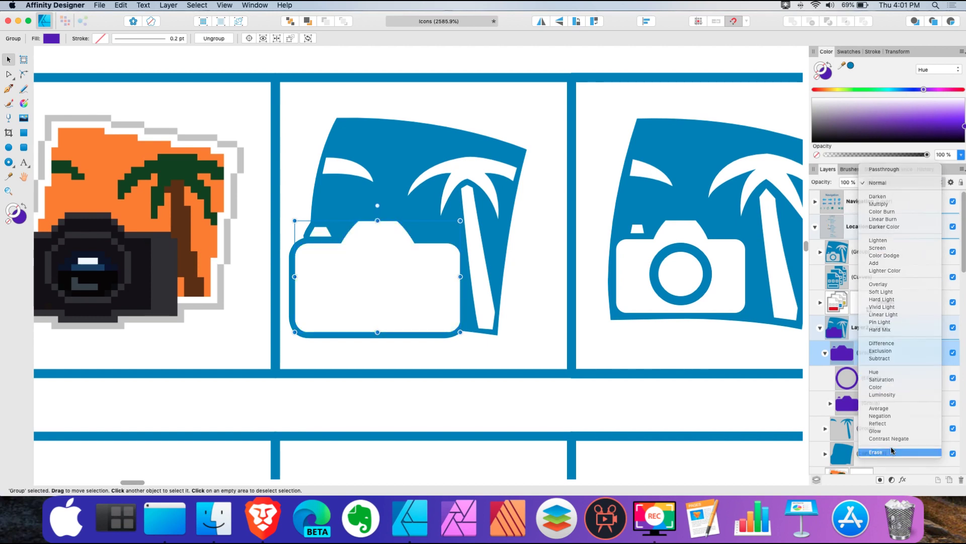
left_click(903, 382)
left_click(942, 182)
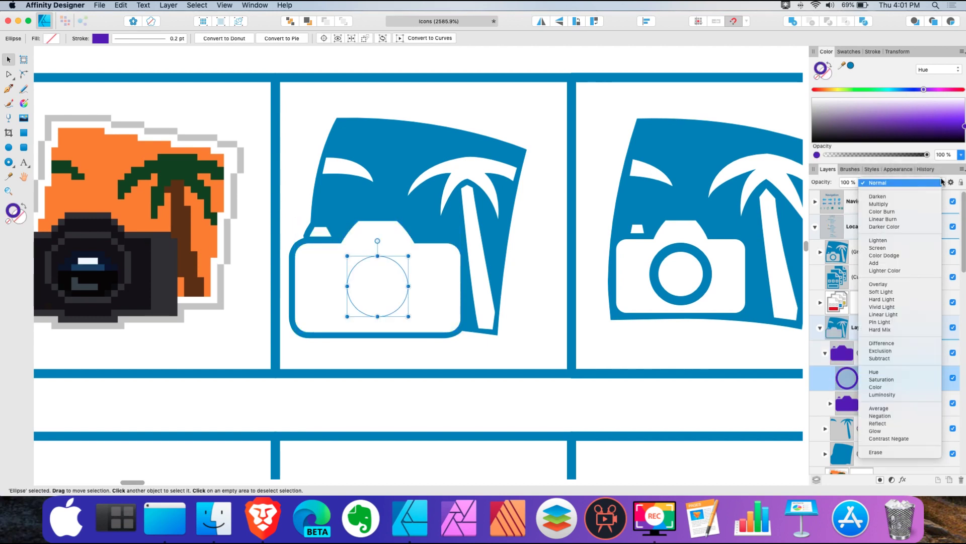
left_click(892, 451)
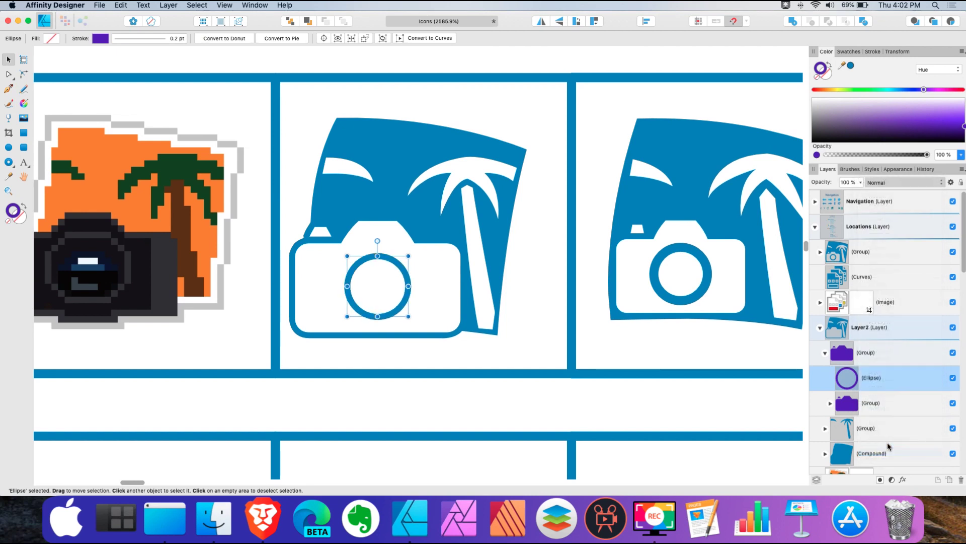
- Collapse the camera group, test-drag Layer2 over the pixel-art icon, then undo the move
left_click(563, 231)
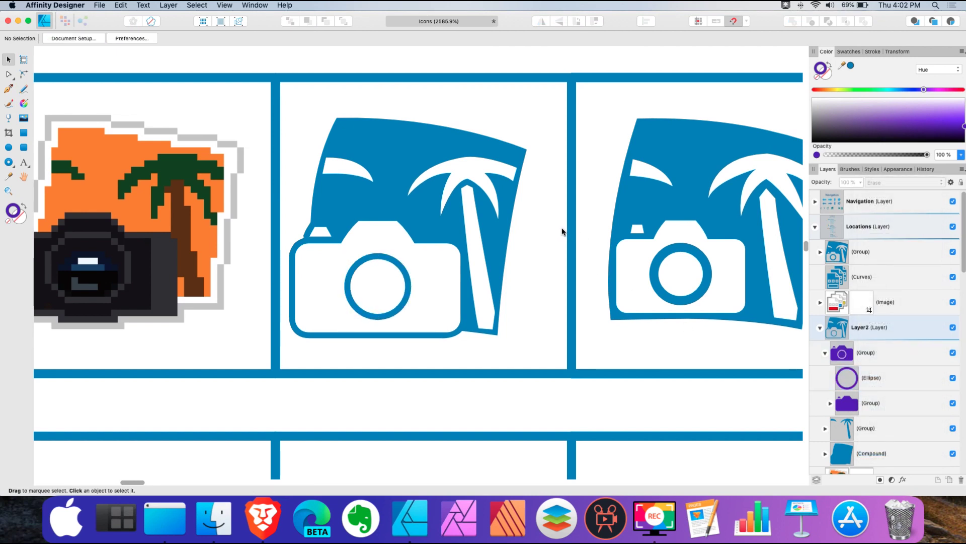
left_click(824, 353)
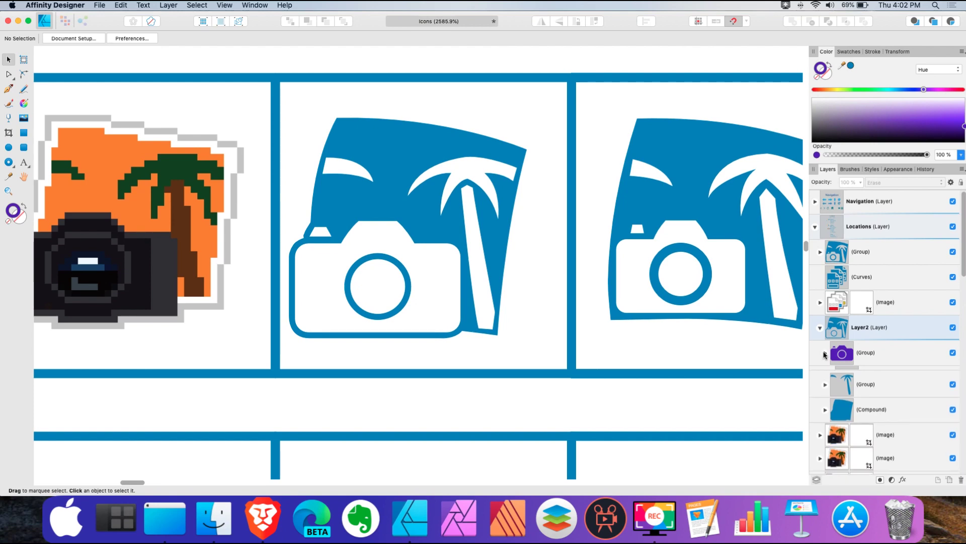
left_click(876, 328)
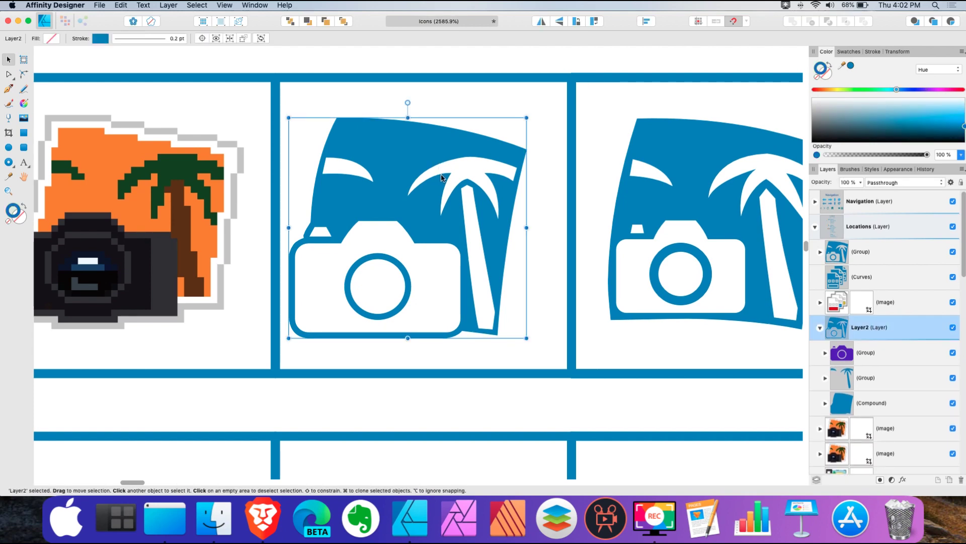
left_click_drag(442, 177, 187, 183)
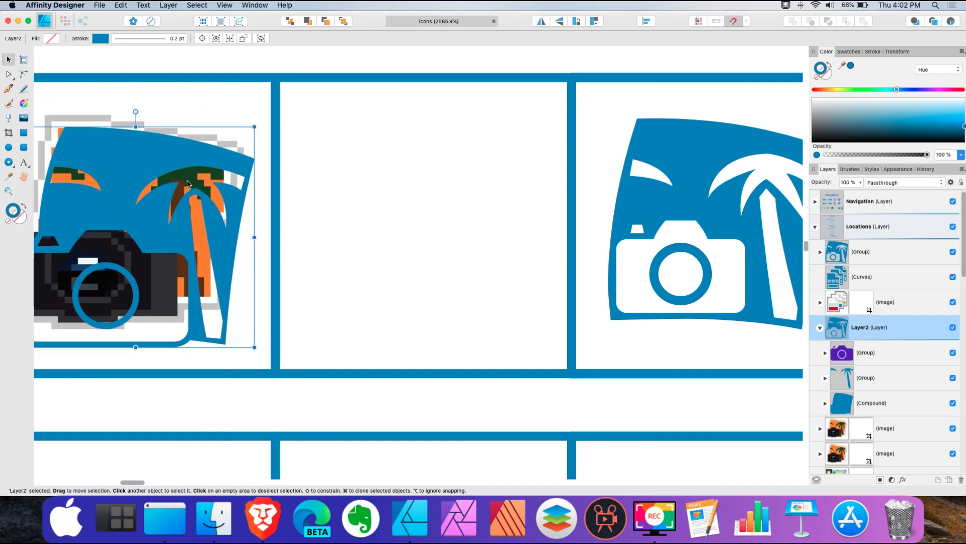
key("super+z")
key("super+d")
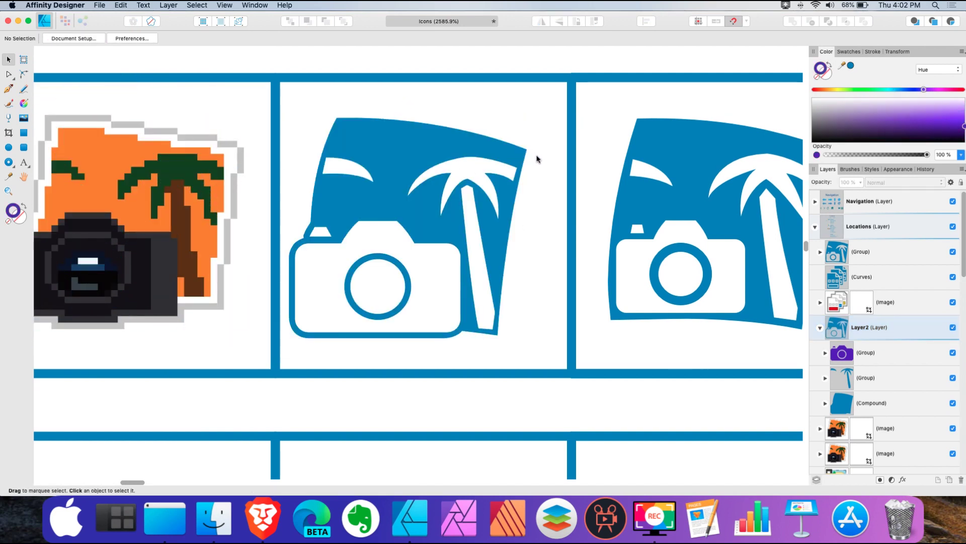
- Nudge the new middle icon slightly up and to the right, then deselect it
left_click(862, 251)
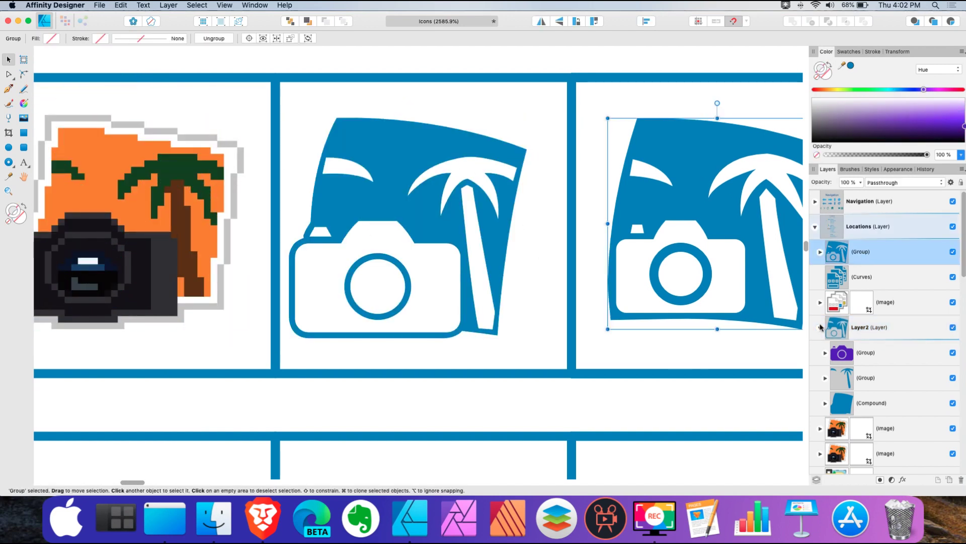
left_click(879, 333)
left_click_drag(449, 248, 464, 245)
key("Escape")
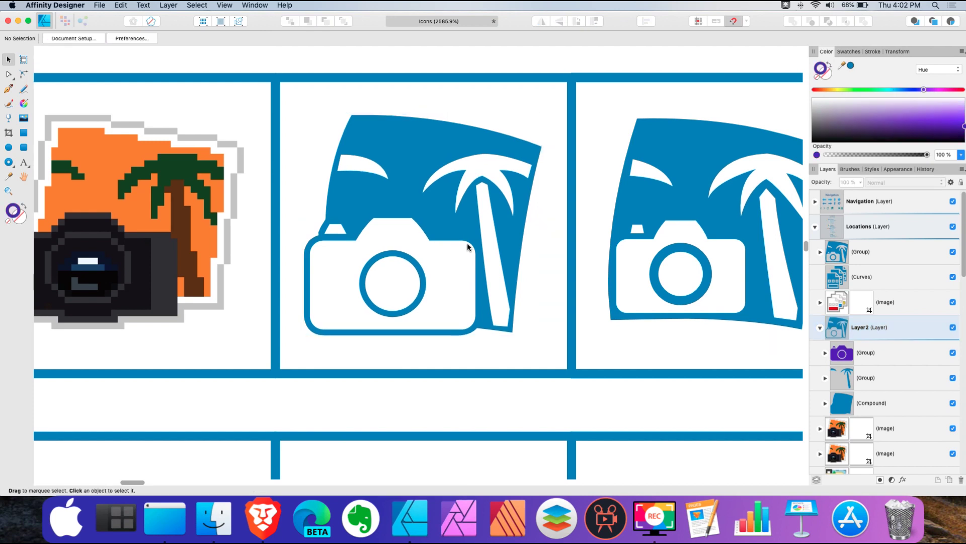